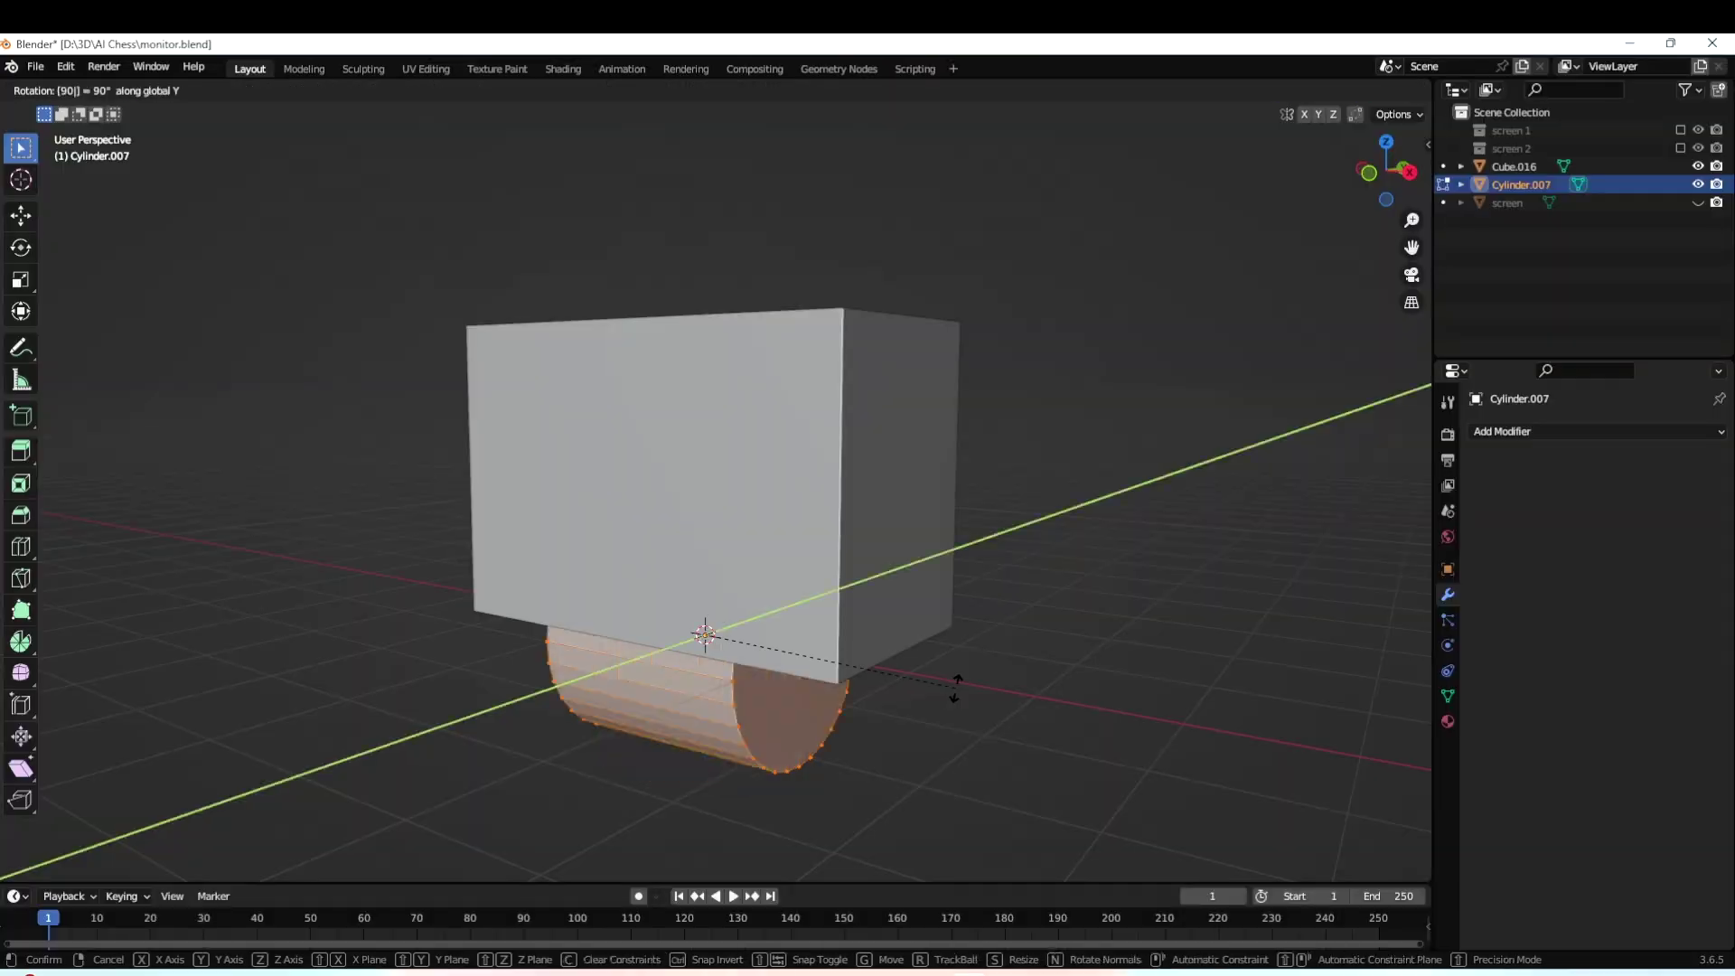
Scale up the knob's rim loop, then extrude and inset the sphere knob's rim
click(1109, 585)
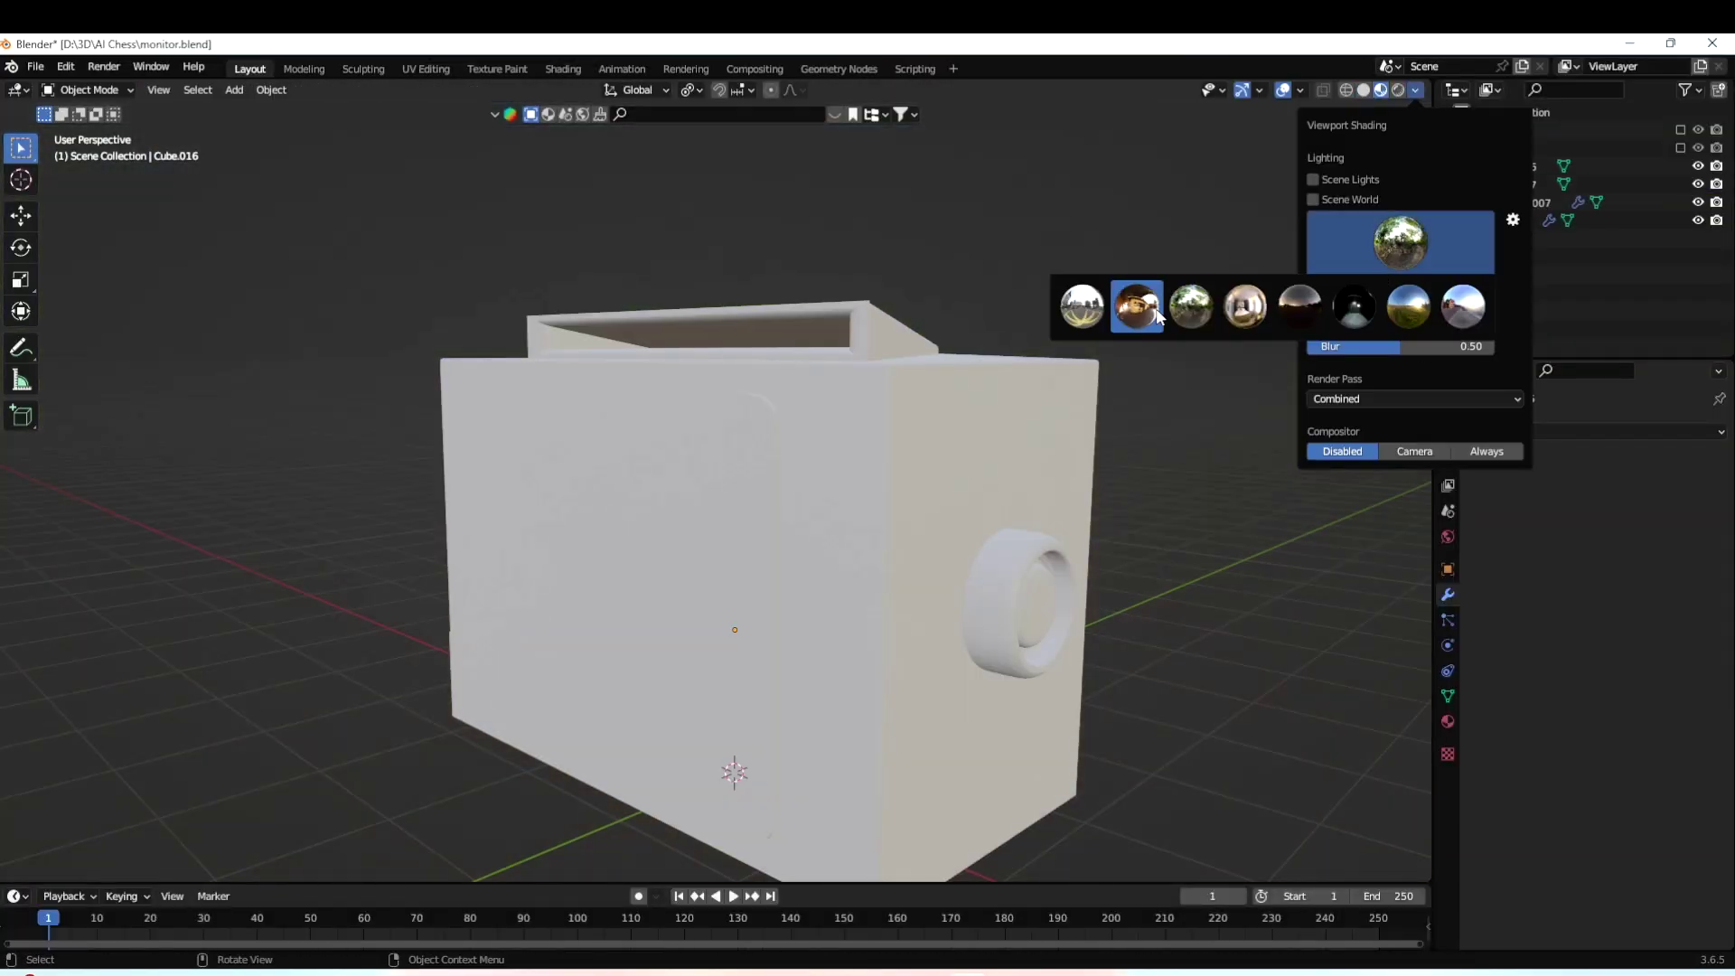
middle_drag(1413, 270, 944, 723)
click(940, 671)
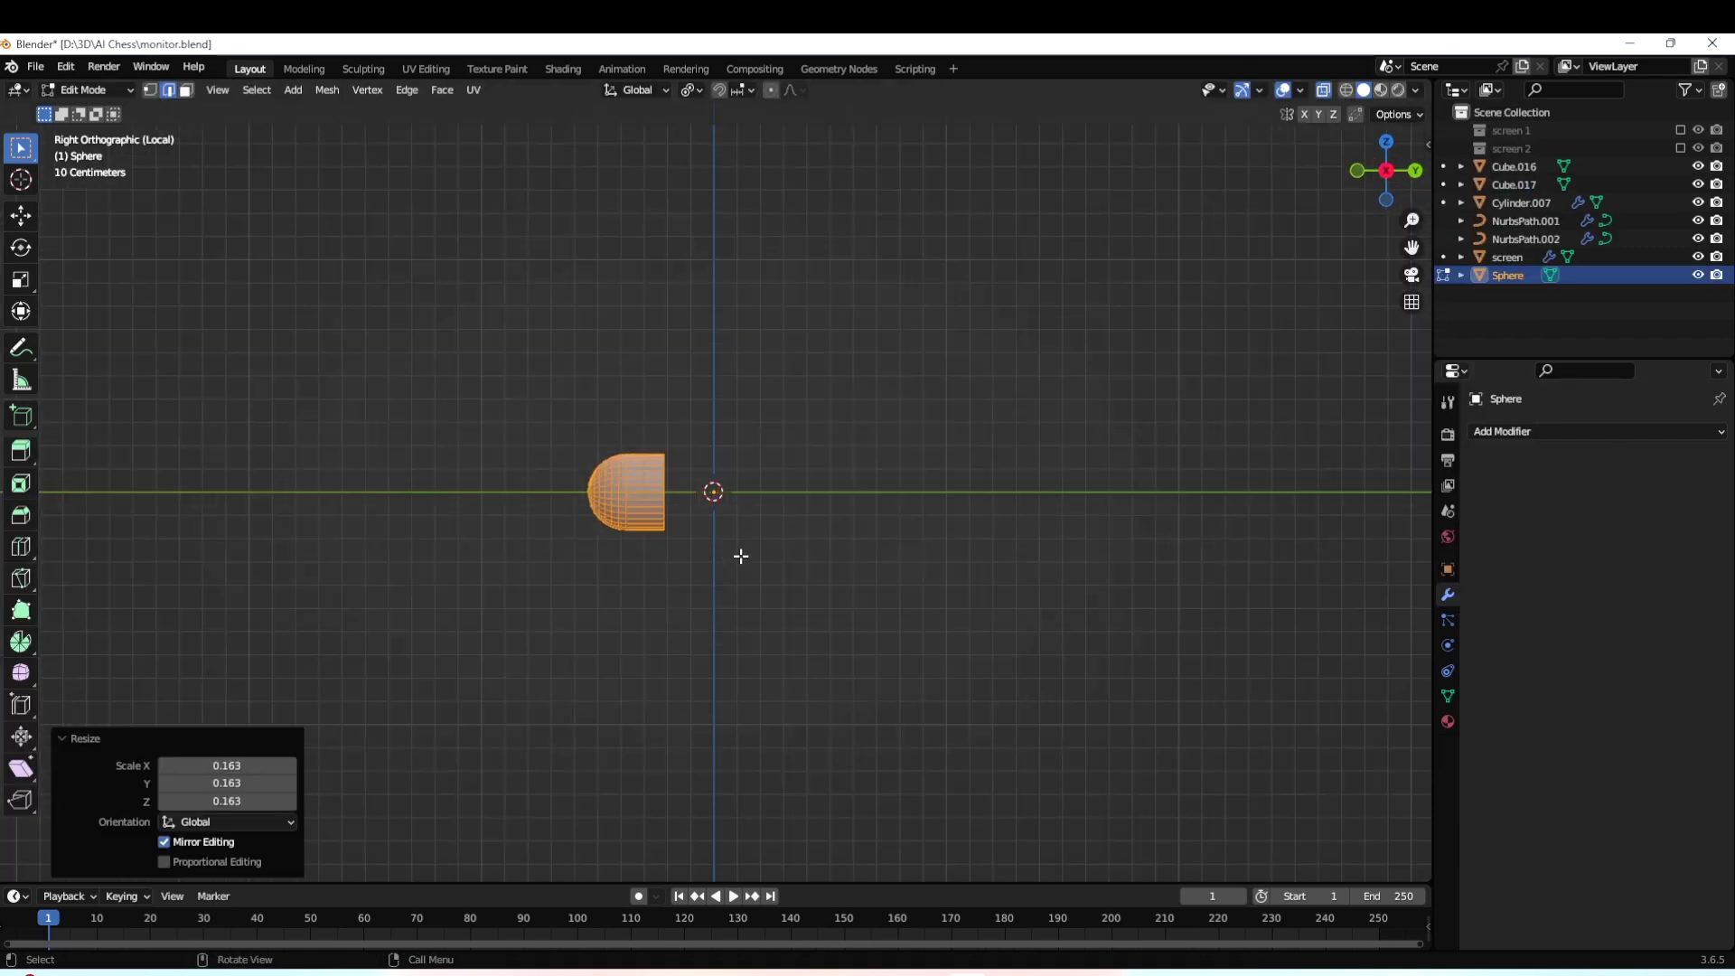
key(s)
click(689, 702)
middle_drag(763, 689, 1142, 670)
key(e)
key(i)
key(Tab)
key(KP_Divide)
Shrink the knob geometry and move it along Y into place on the monitor
key(Tab)
key(KP_3)
key(s)
click(1073, 551)
key(KP_1)
scroll(960, 608, up, 3)
key(KP_3)
key(g)
key(y)
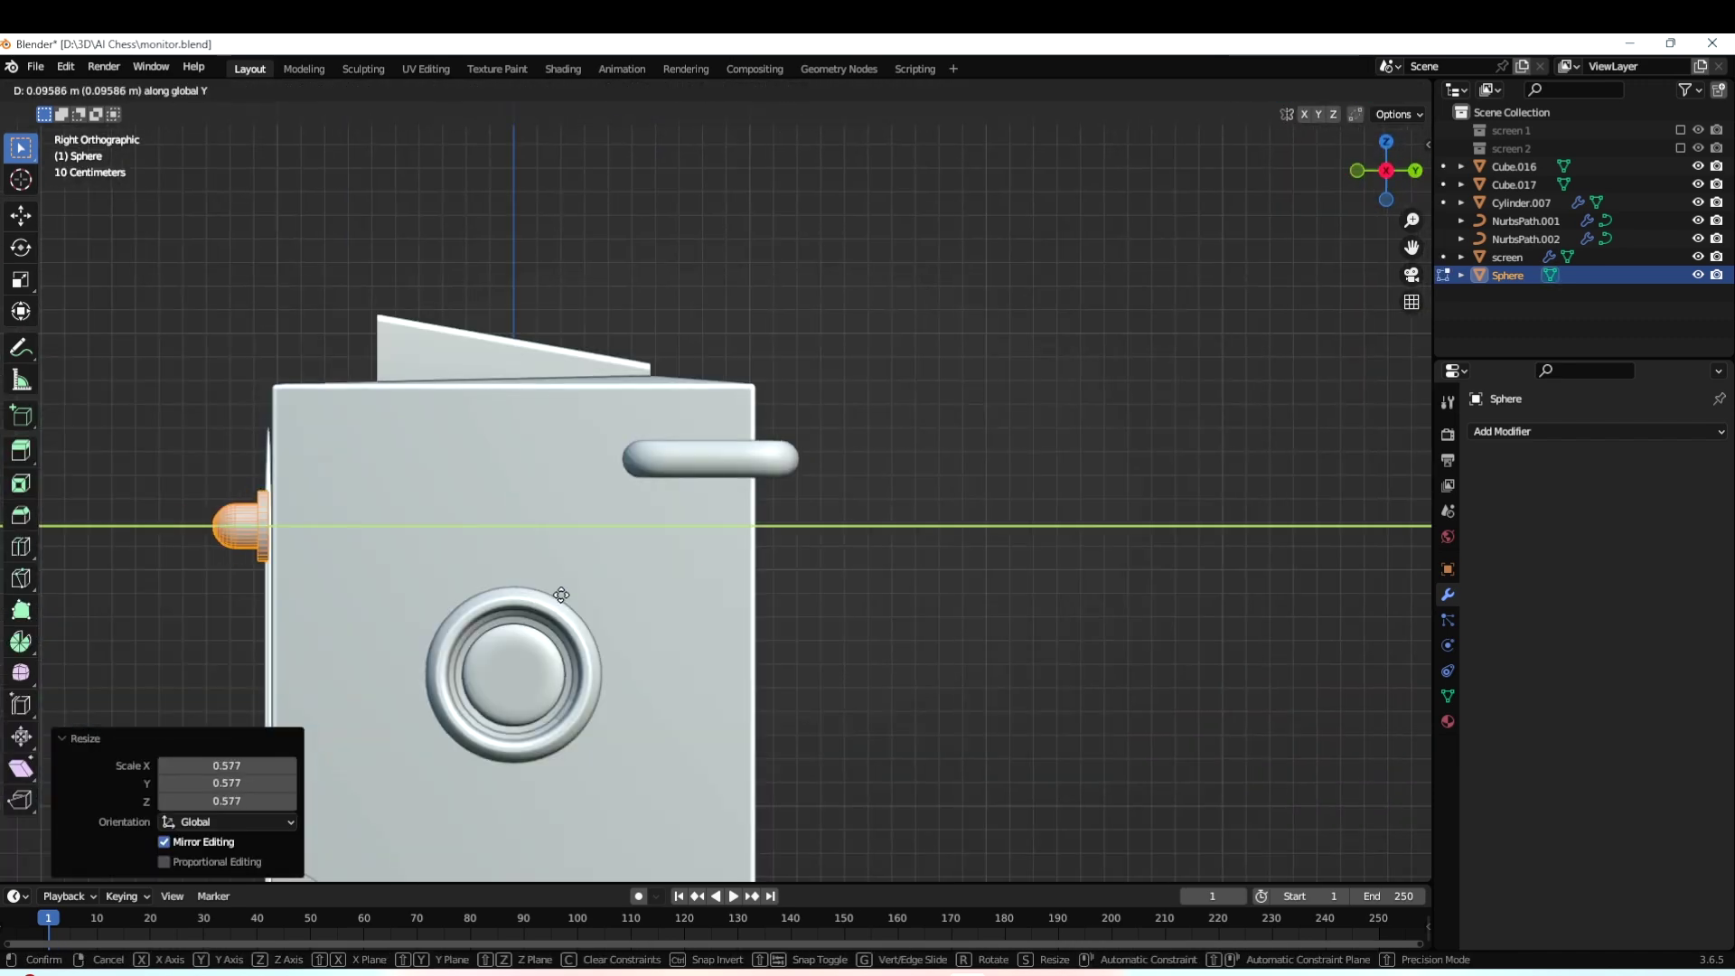
click(465, 569)
middle_drag(464, 569, 796, 647)
key(grave)
click(931, 737)
Shade the knob sphere smooth and check it from the right side
key(Tab)
right_click(661, 488)
click(687, 511)
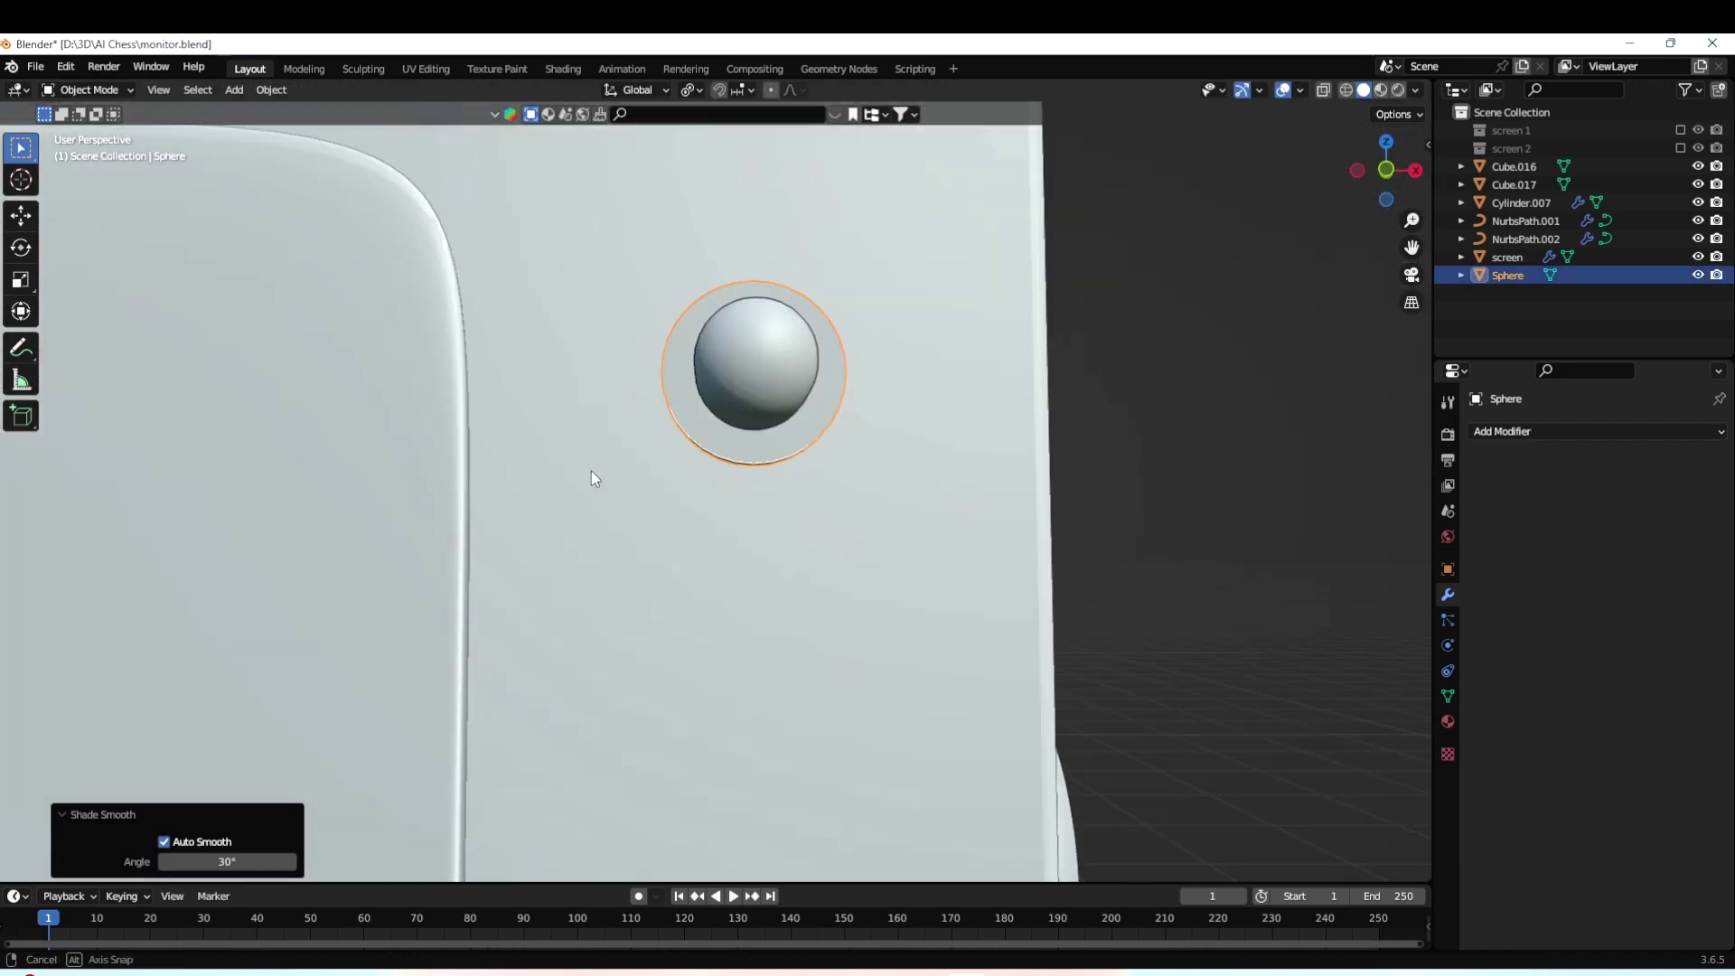
middle_drag(661, 506, 1158, 675)
scroll(1259, 639, down, 4)
key(Tab)
key(KP_3)
scroll(987, 581, up, 2)
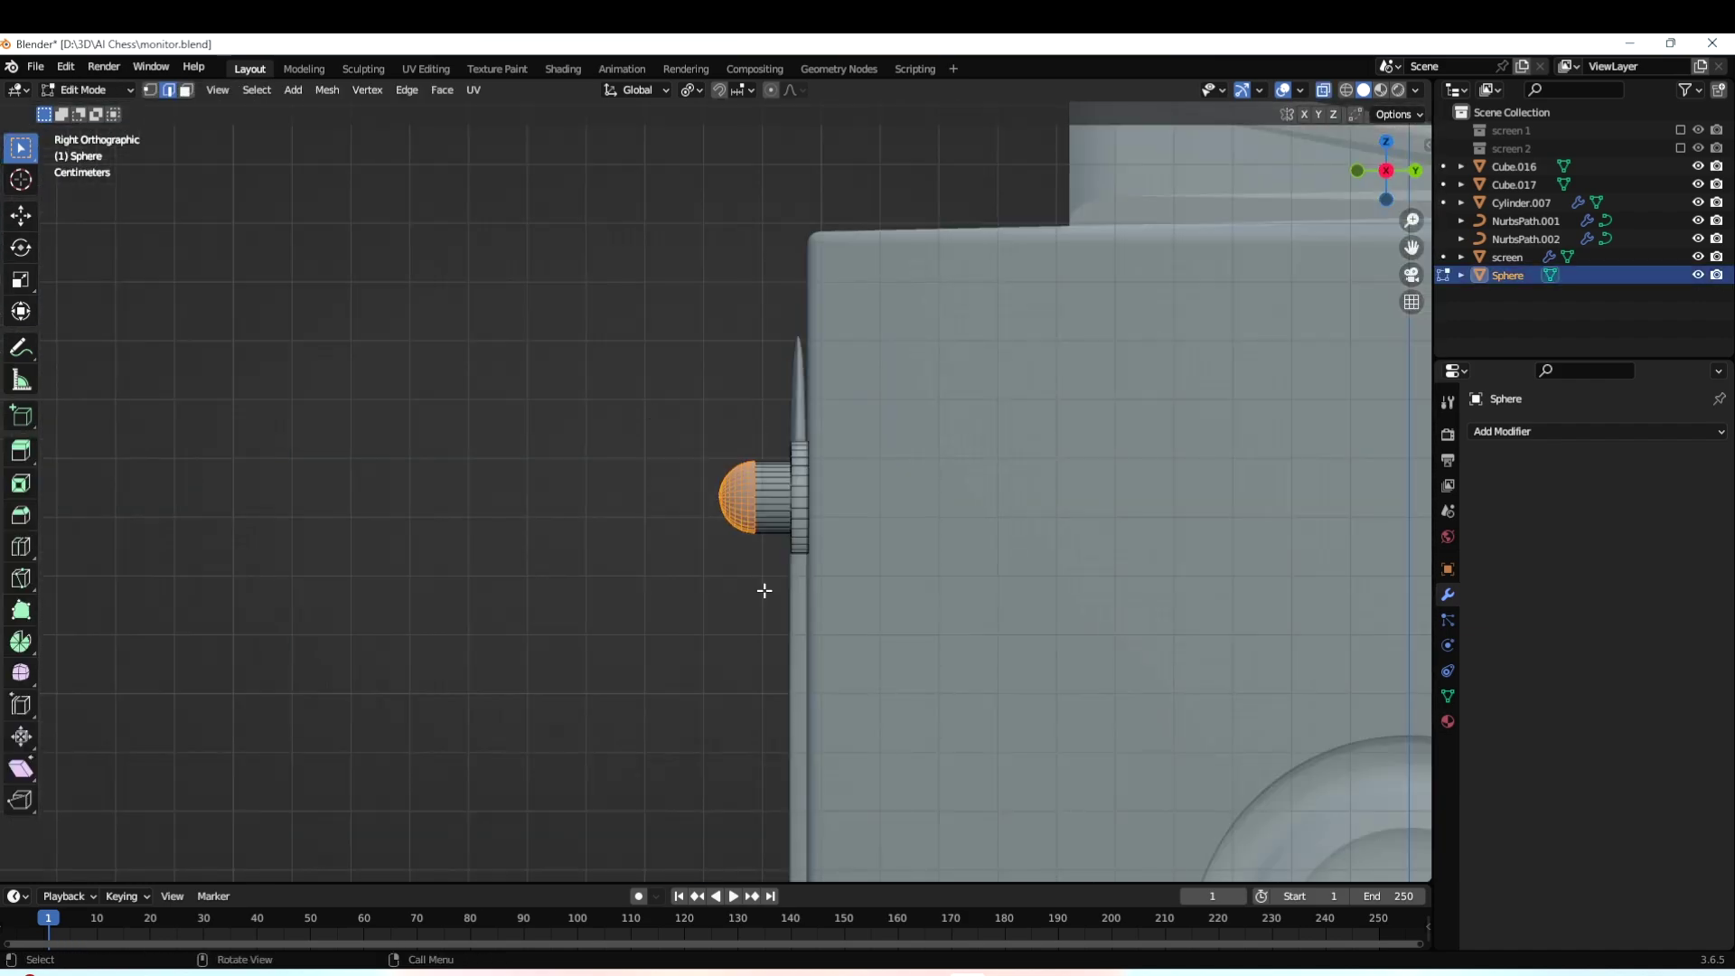
key(Tab)
middle_drag(713, 615, 1158, 686)
scroll(1158, 686, down, 3)
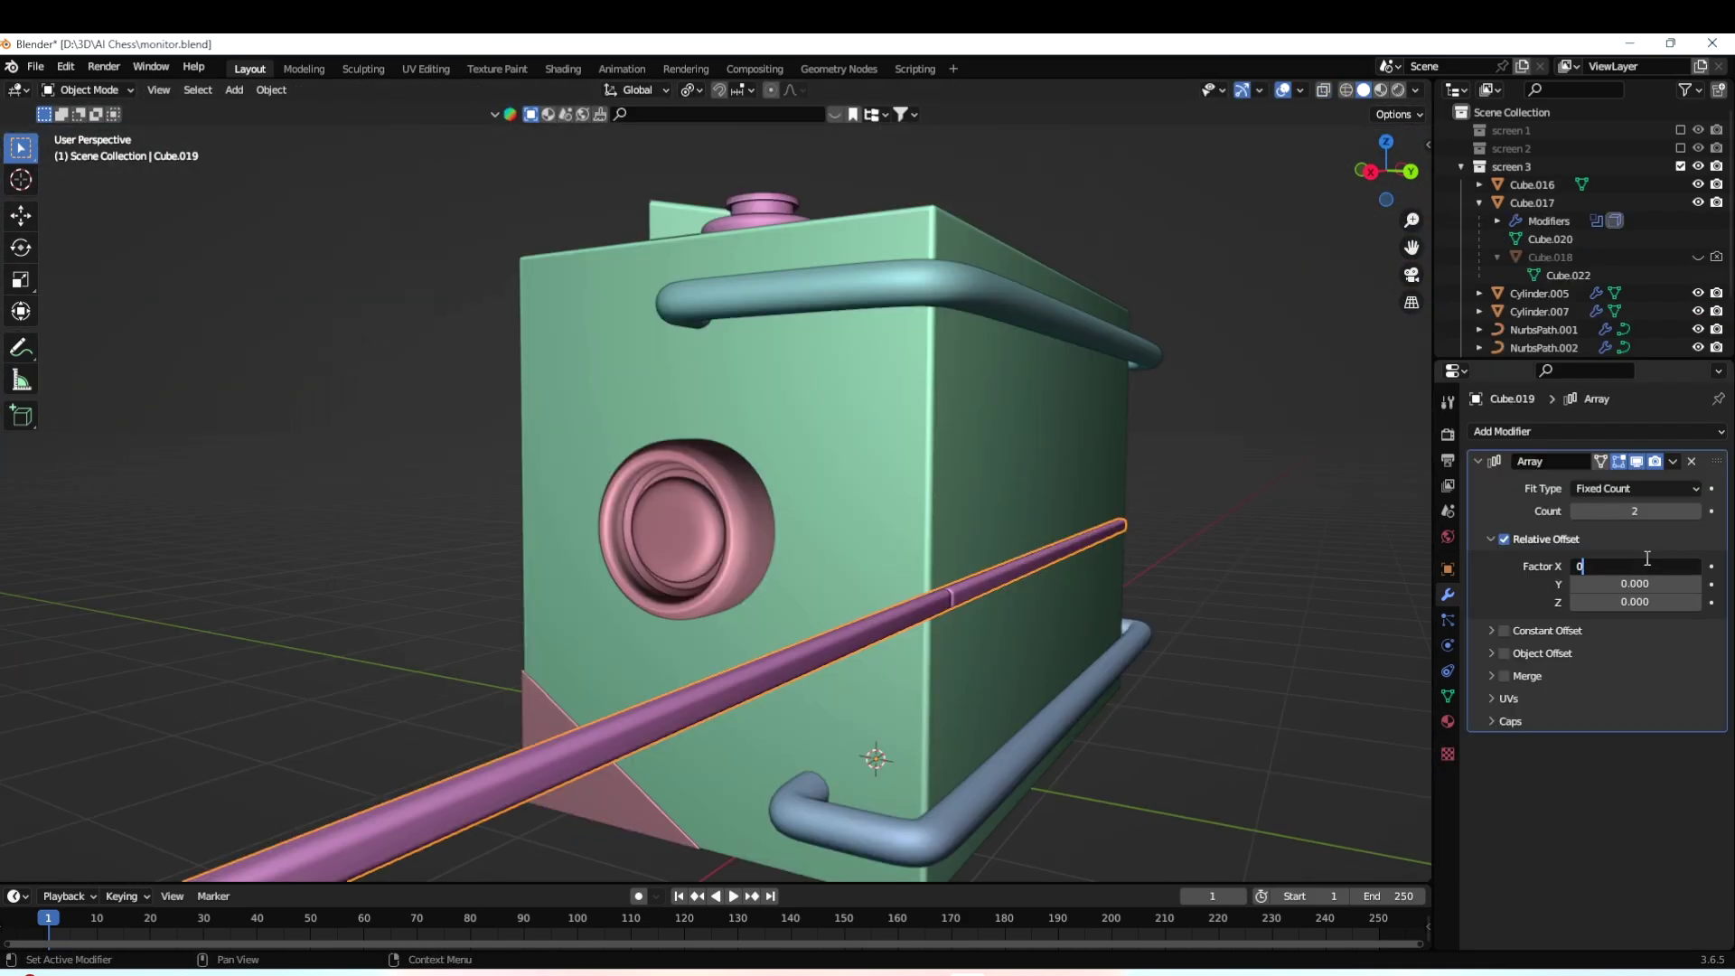
Restack the handle rods with the array offset and cut the grille from Cube.016 with a Difference
key(Return)
middle_drag(1345, 611, 483, 711)
click(917, 558)
key(ctrl+KP_Subtract)
scroll(483, 710, up, 5)
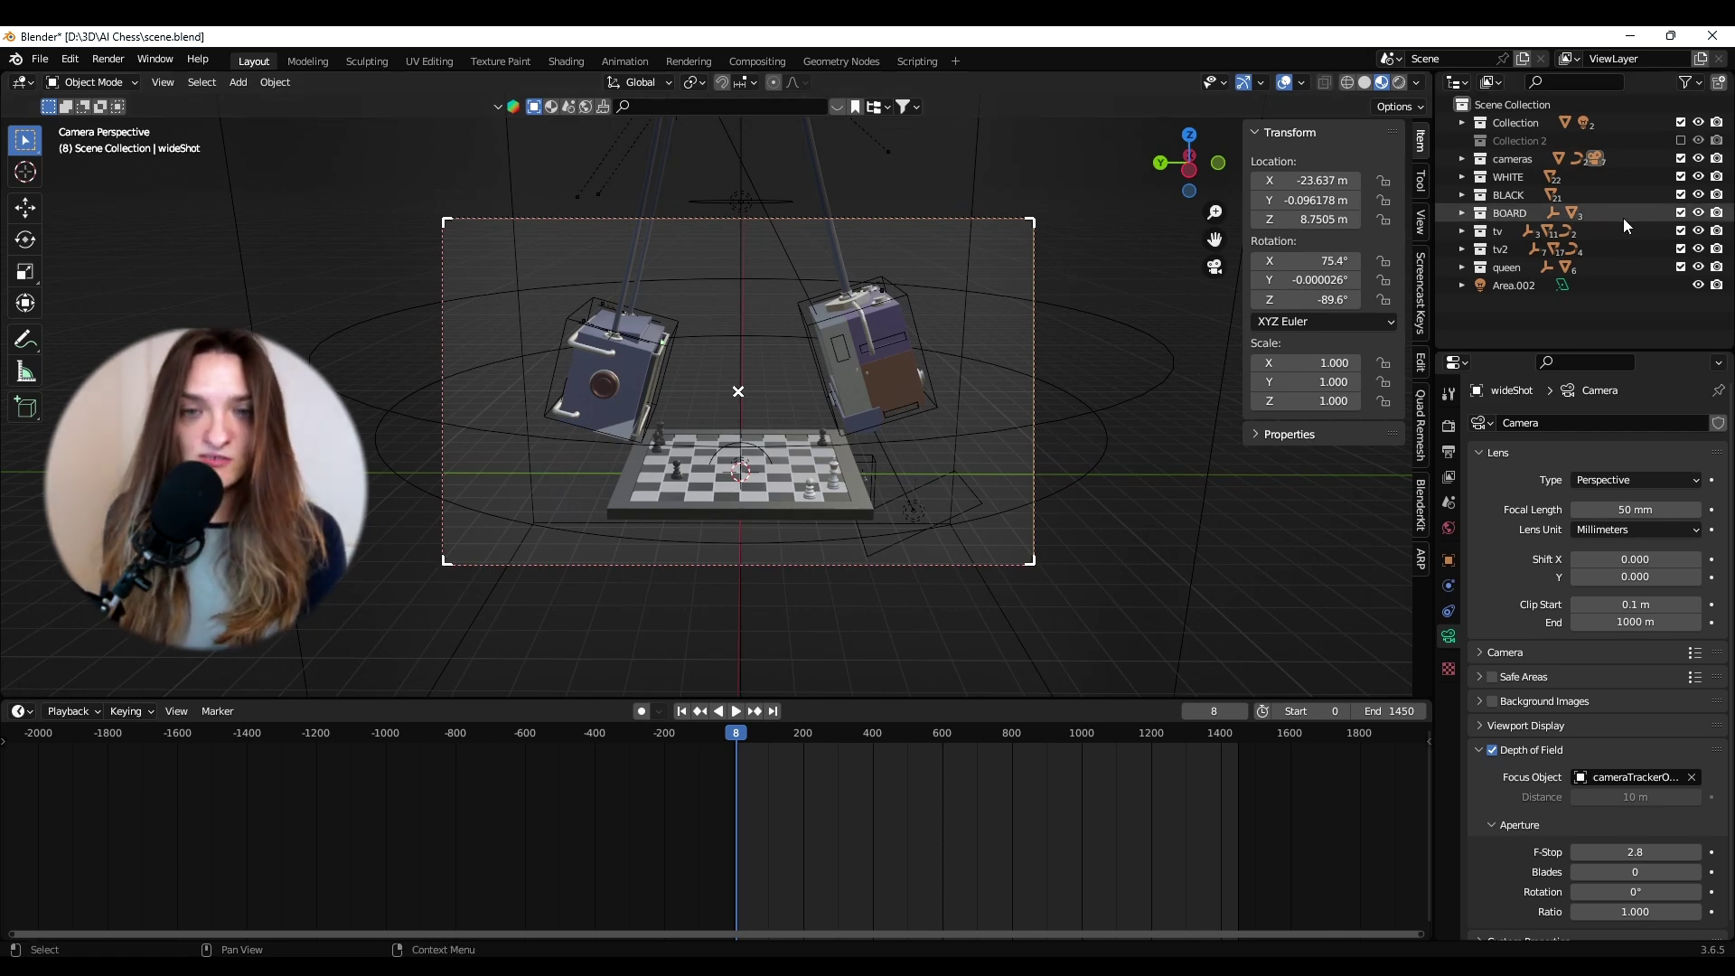
click(1518, 197)
click(1521, 176)
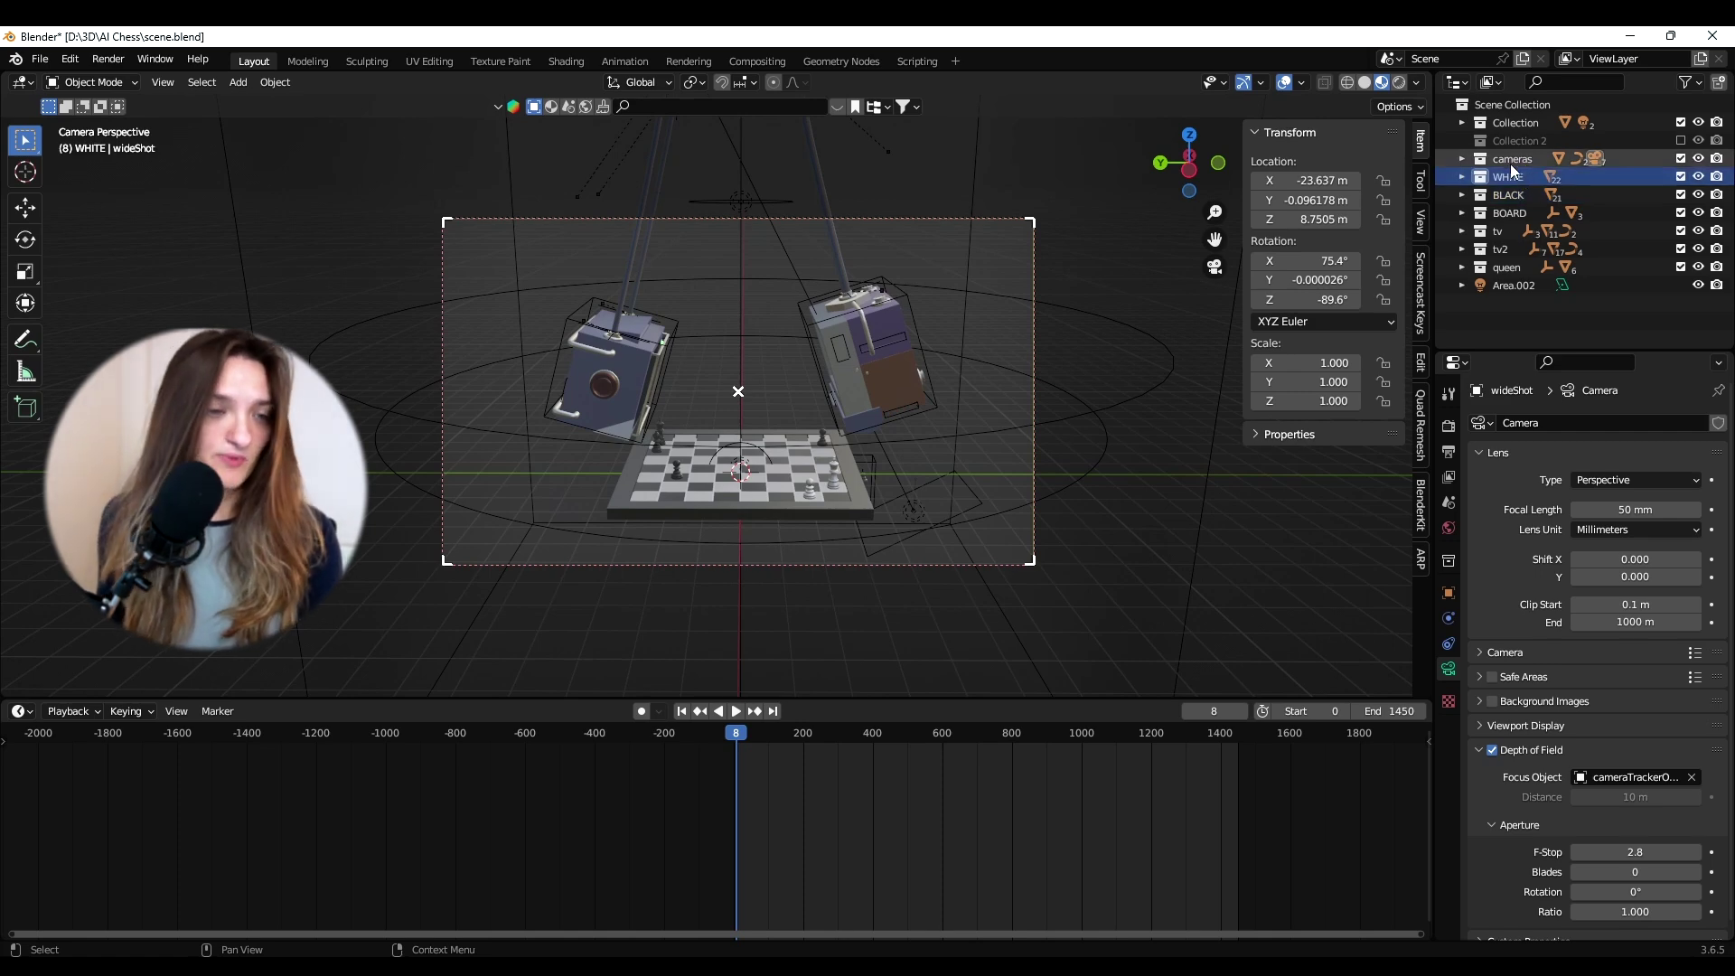
click(778, 481)
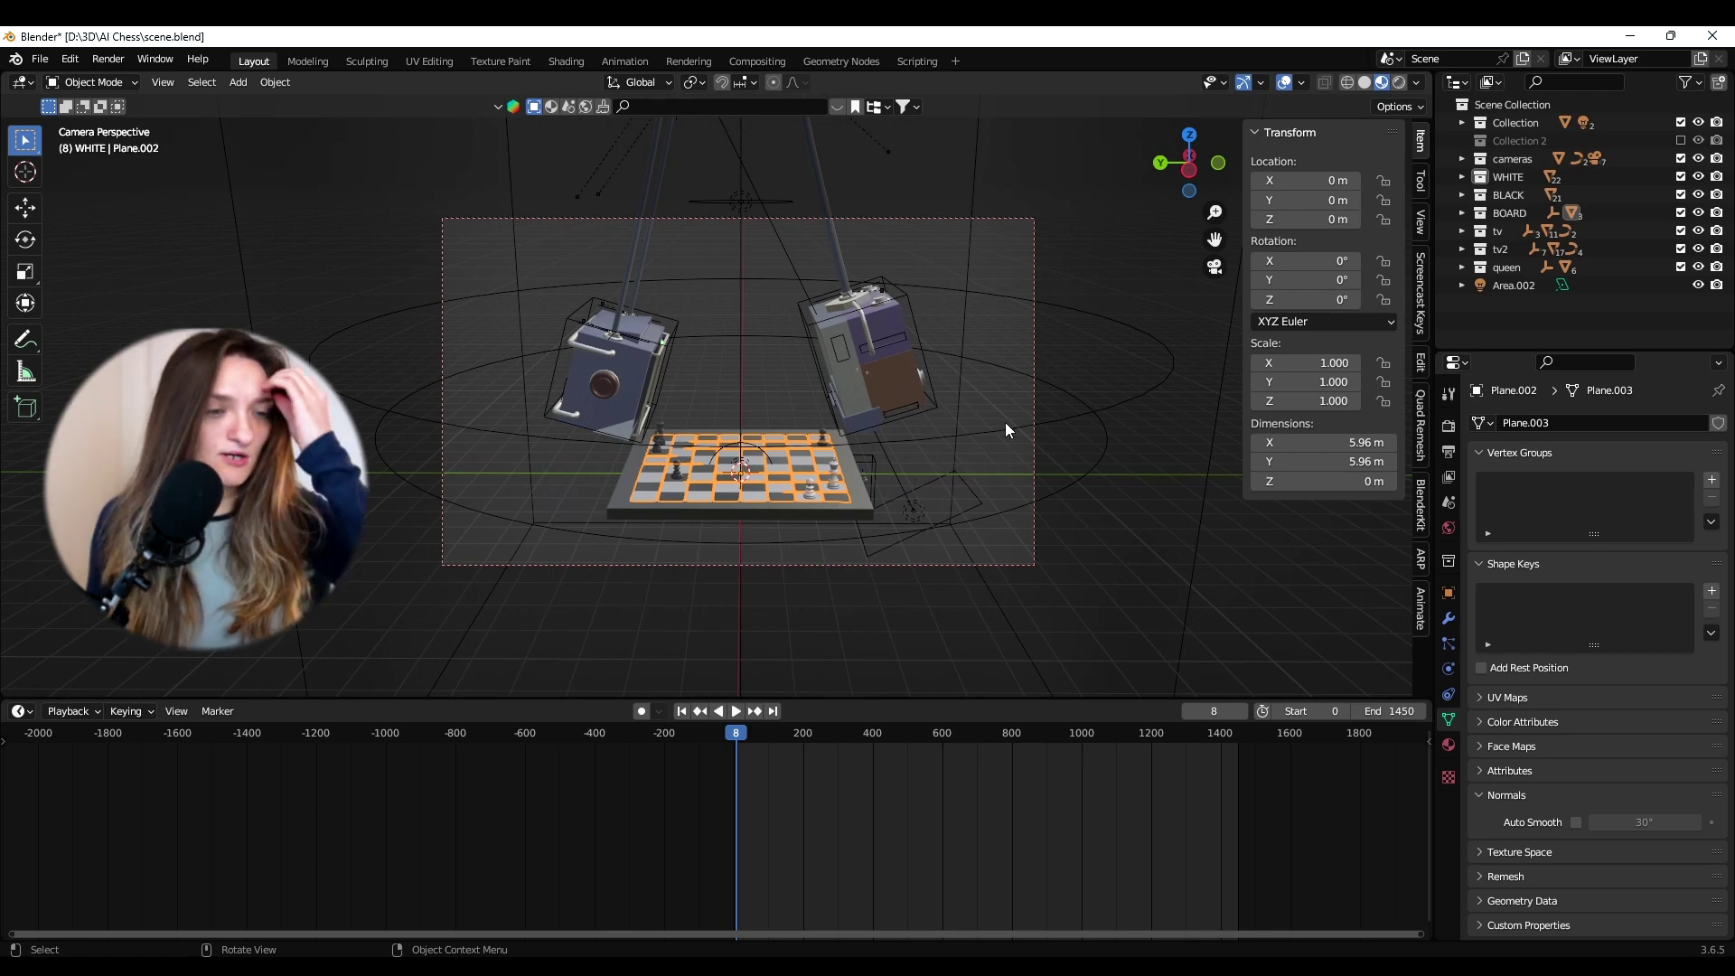
scroll(1005, 421, up, 2)
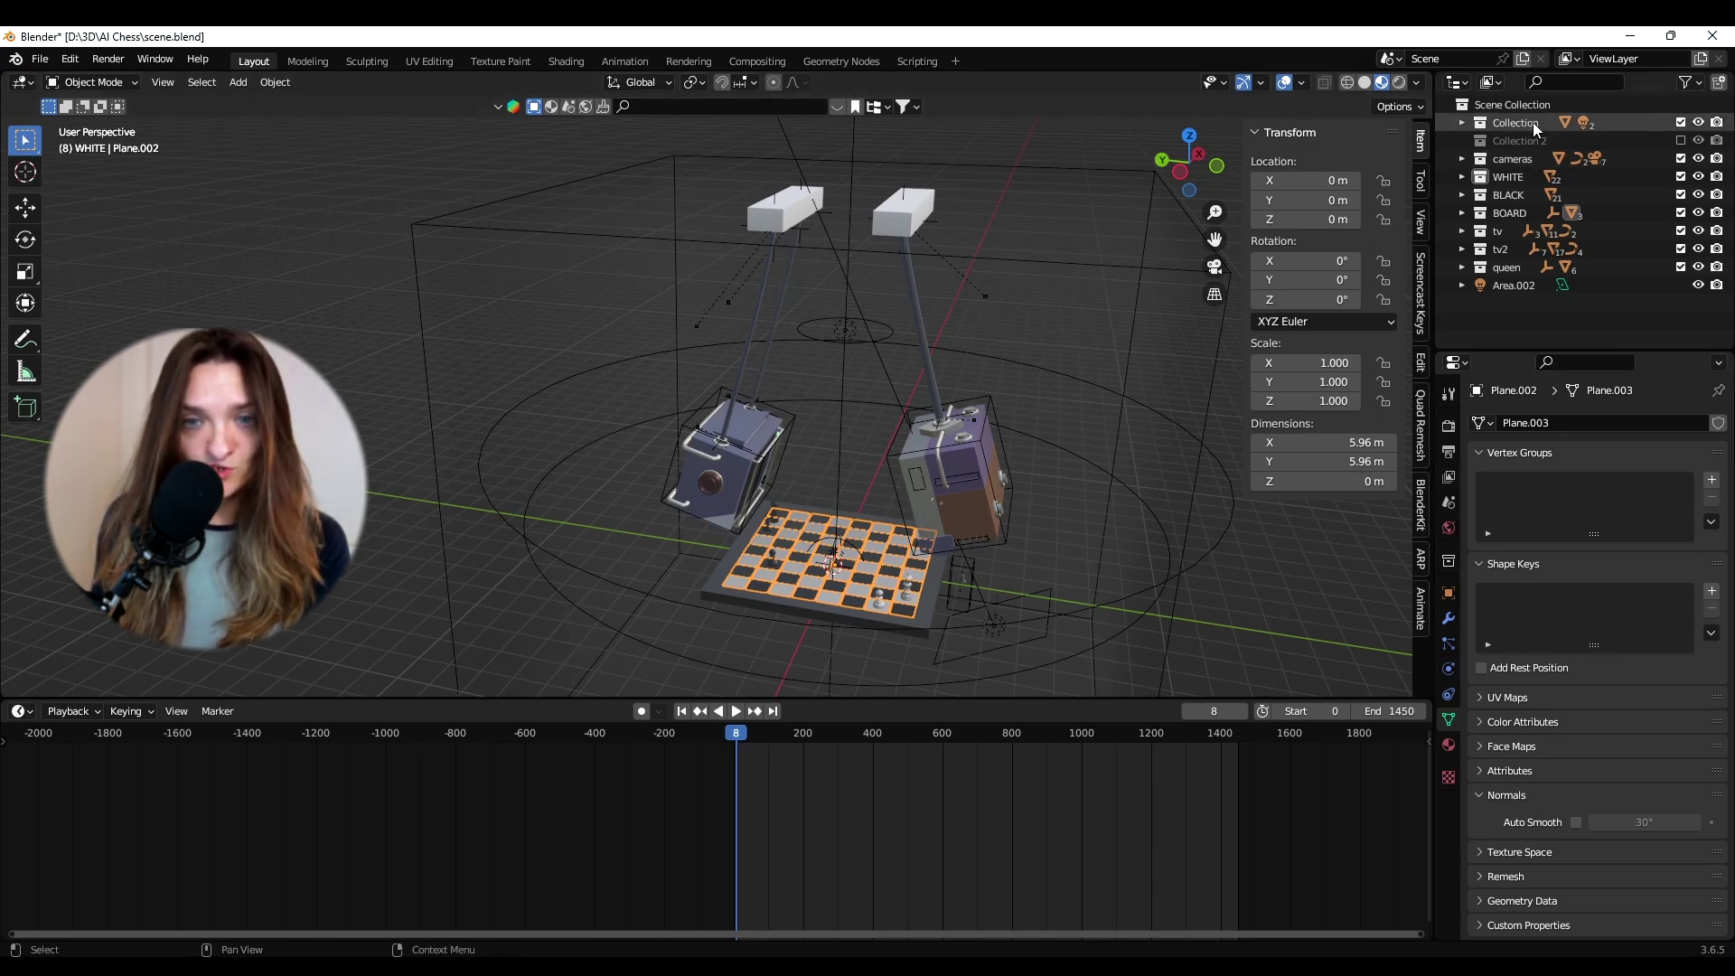
click(1504, 252)
click(1496, 234)
click(1498, 252)
middle_drag(1121, 343, 1083, 355)
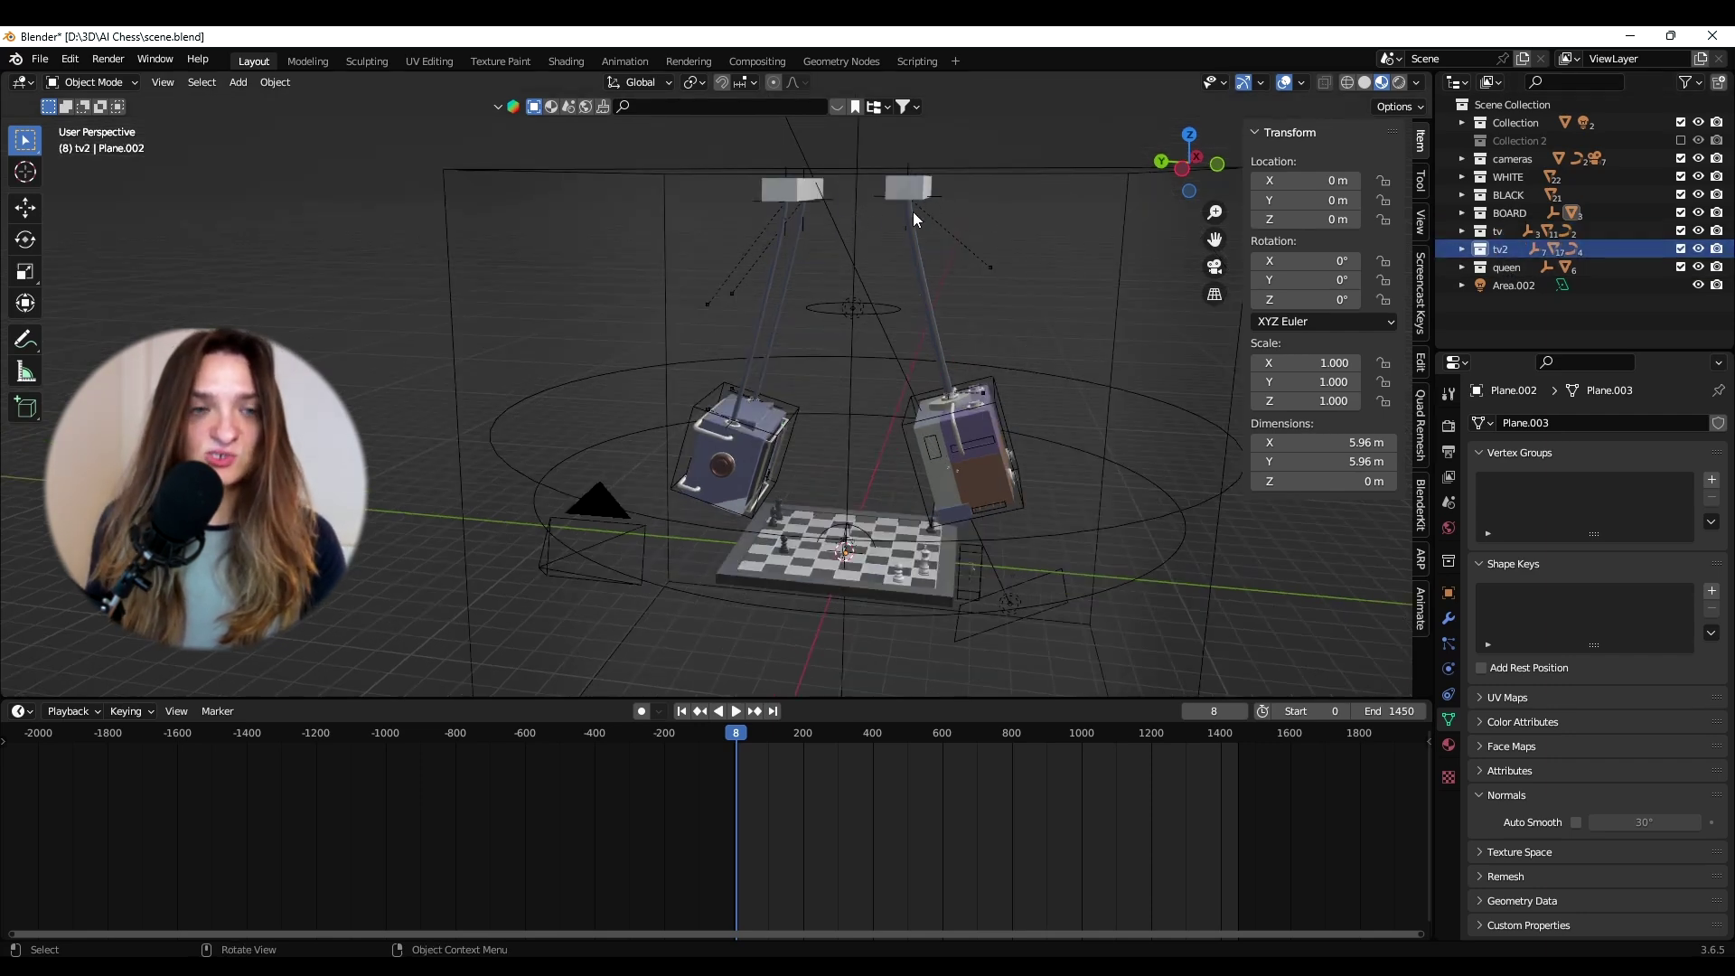
middle_drag(924, 211, 943, 274)
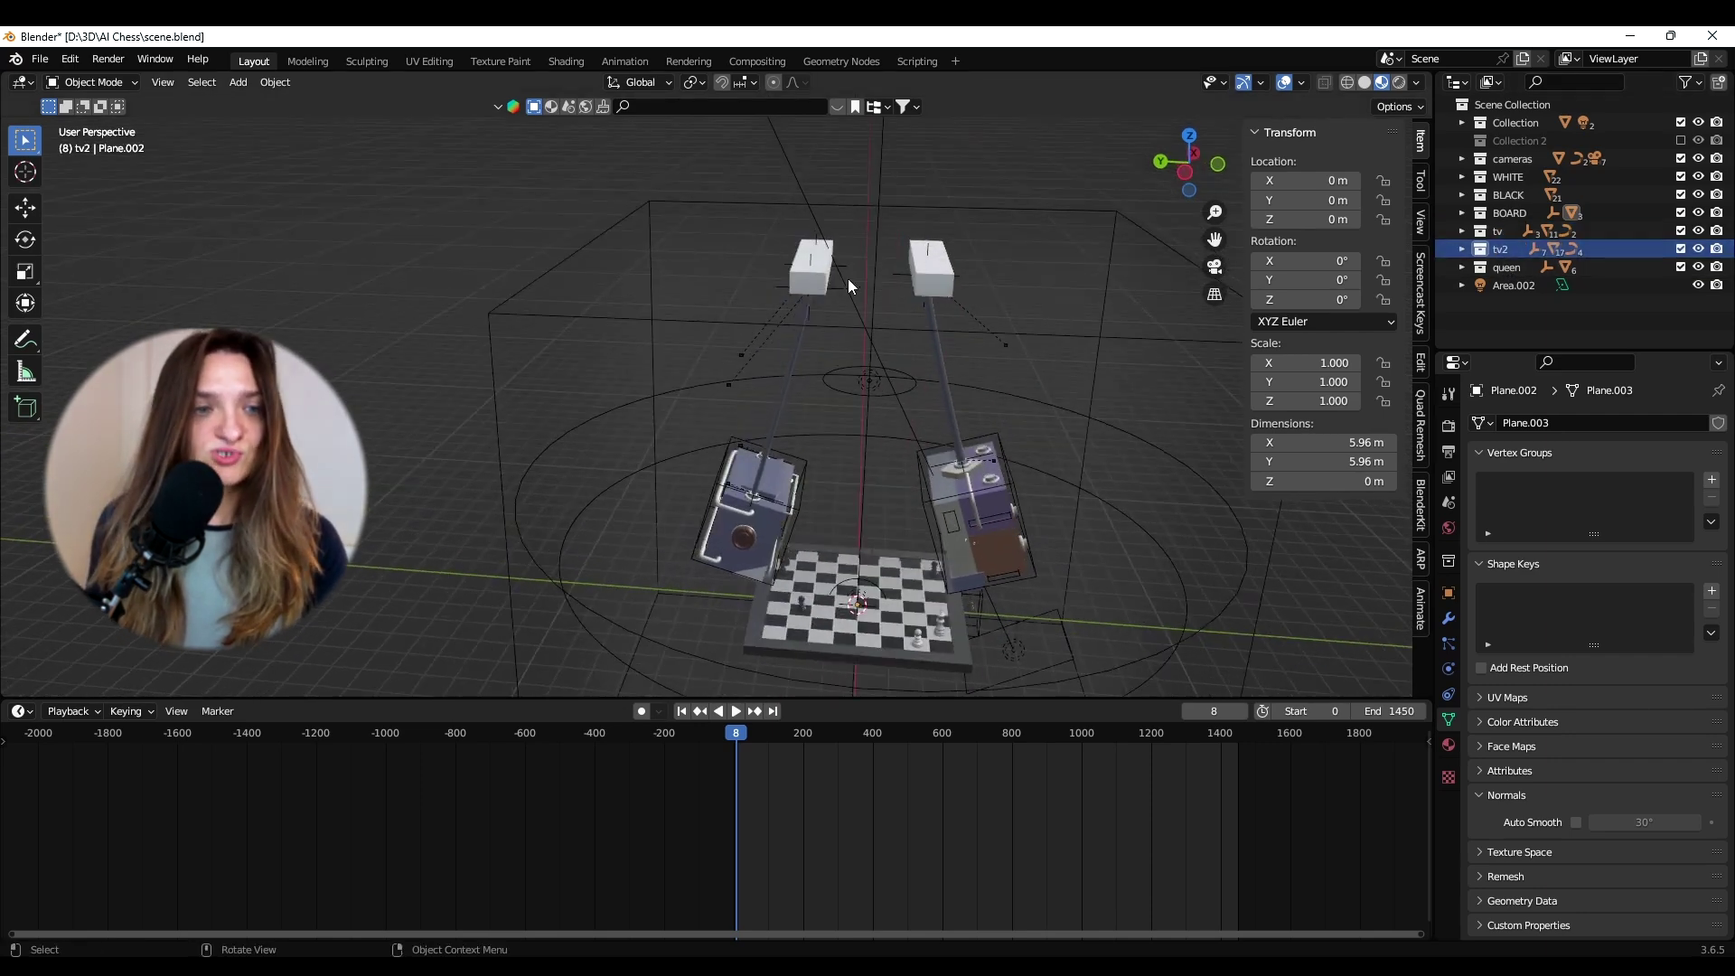
middle_drag(833, 278, 899, 210)
click(904, 206)
key(g)
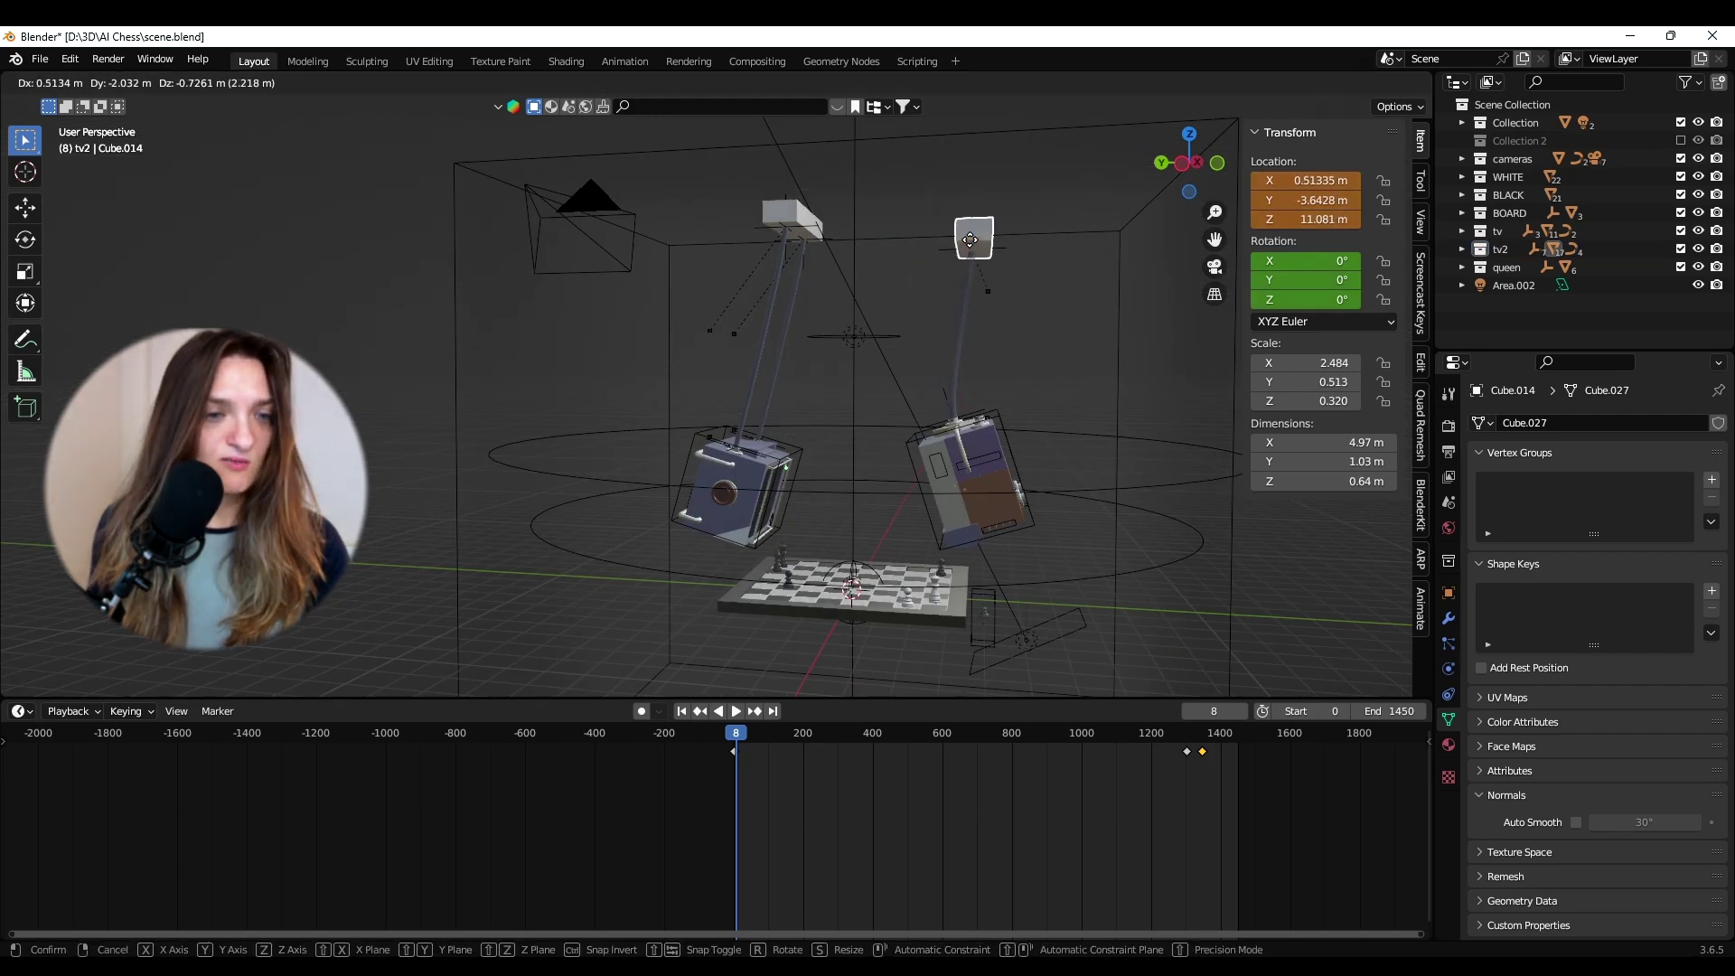
right_click(1043, 264)
middle_drag(1043, 271, 951, 284)
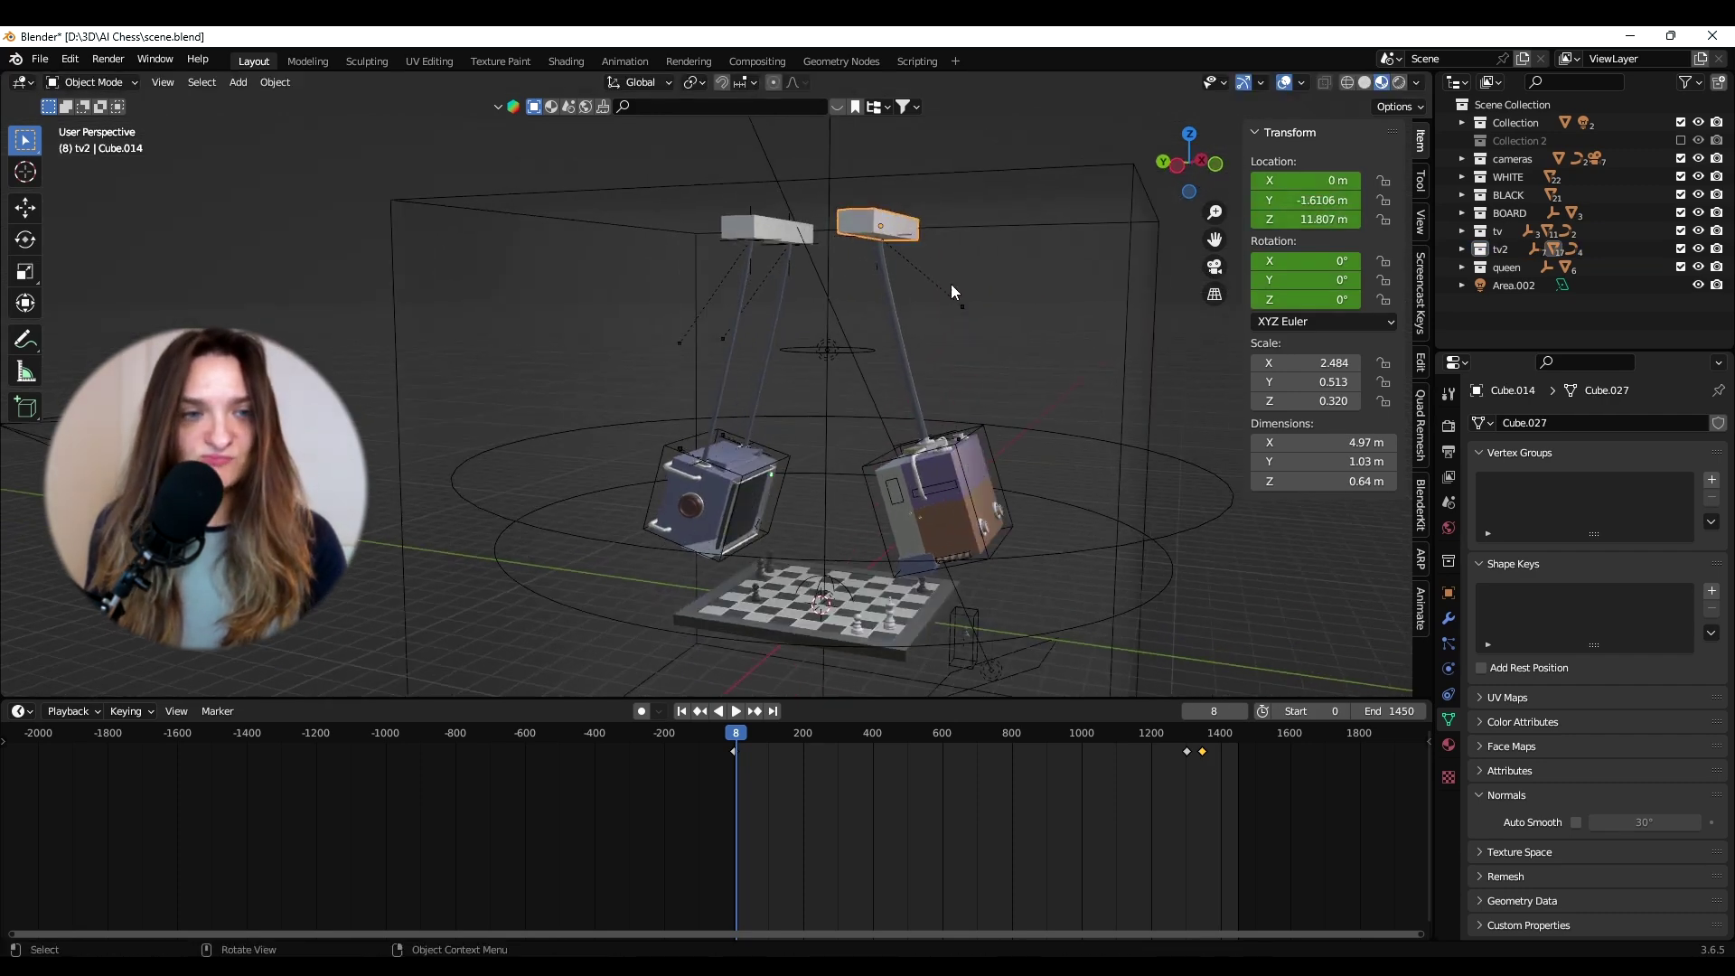
click(905, 236)
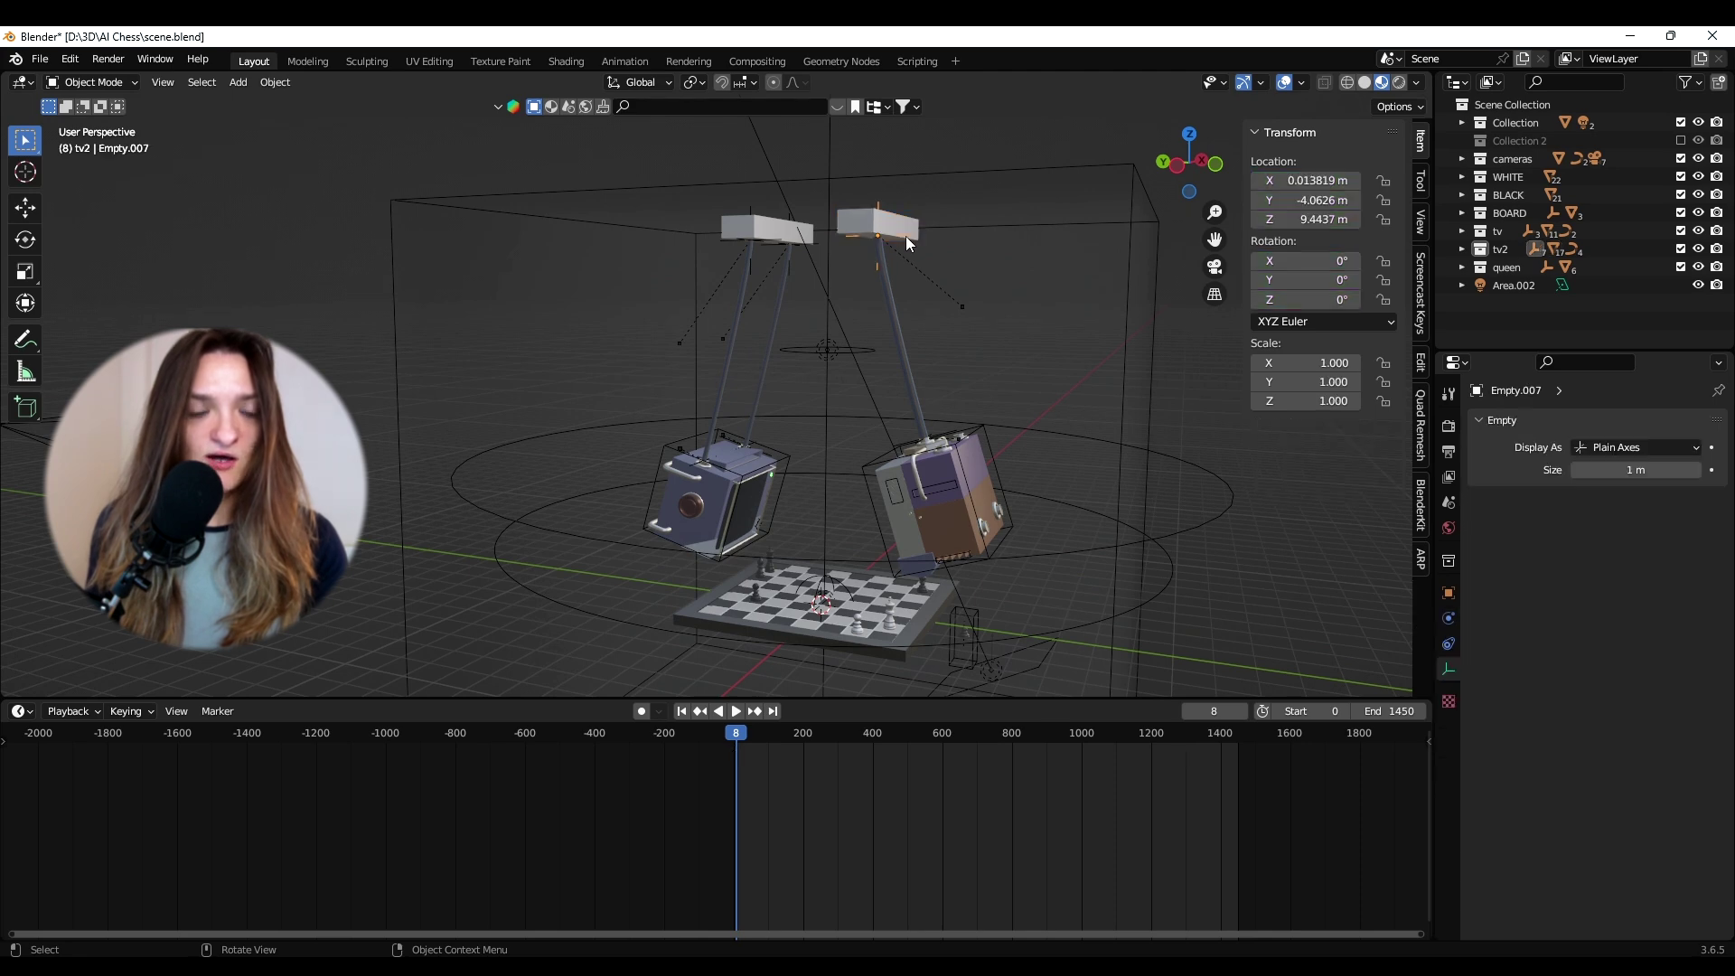
click(933, 437)
click(935, 431)
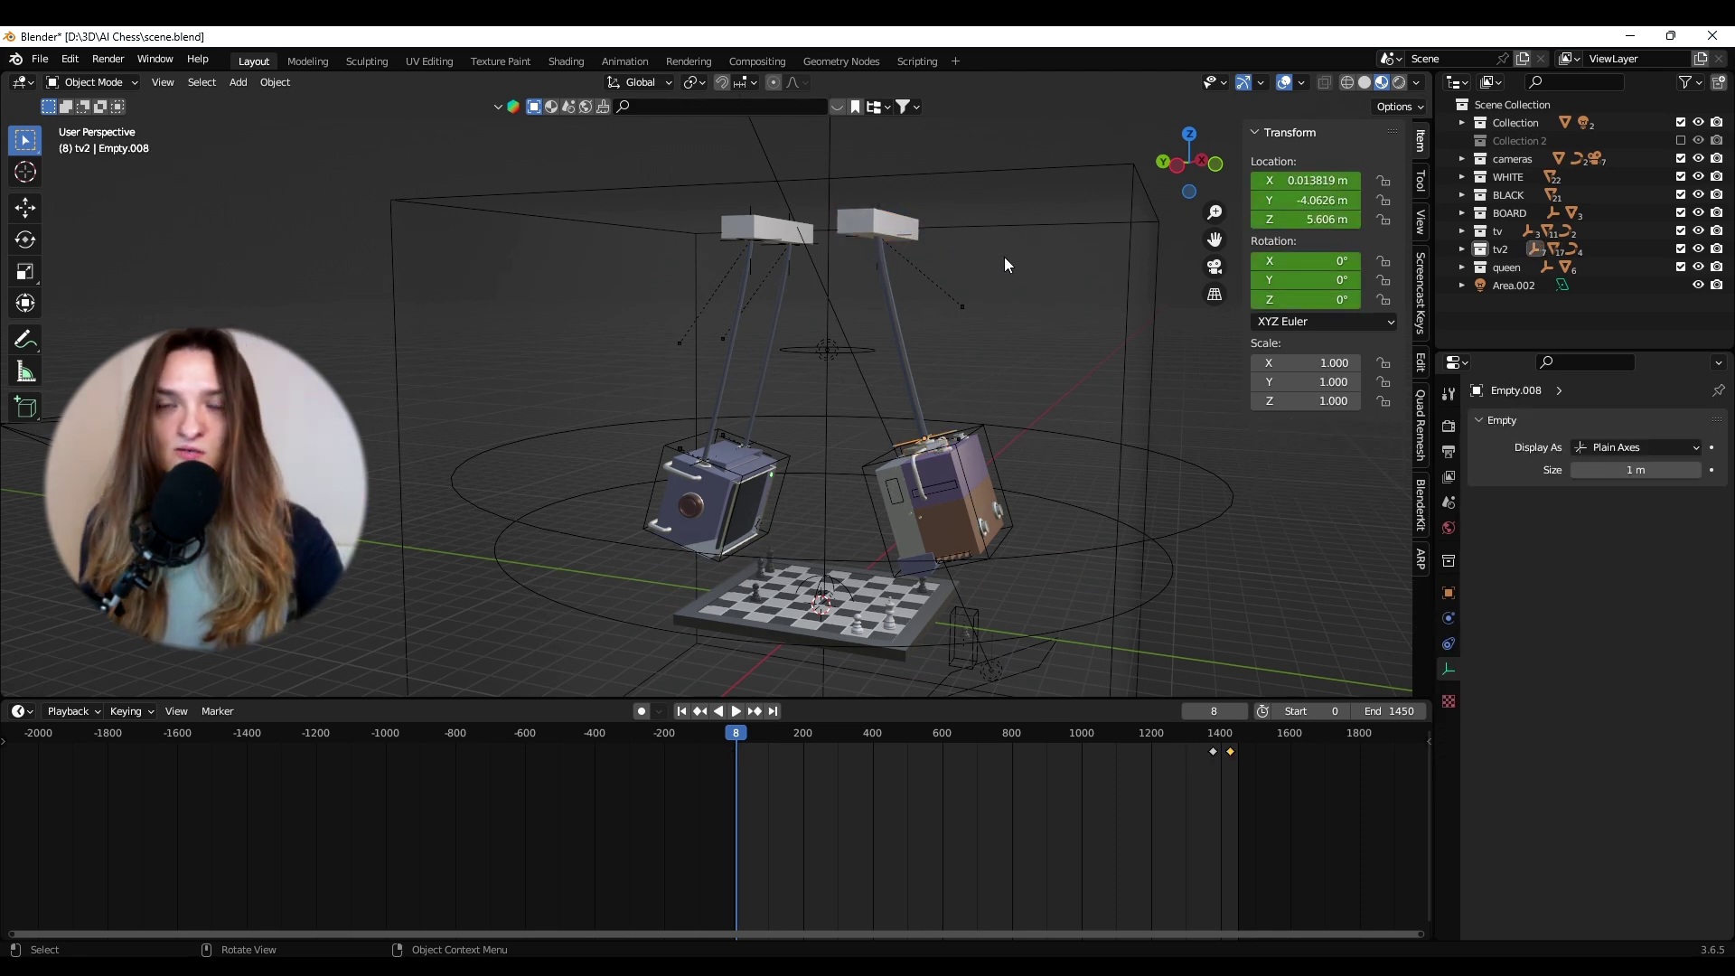
scroll(1024, 447, up, 3)
scroll(1074, 446, down, 3)
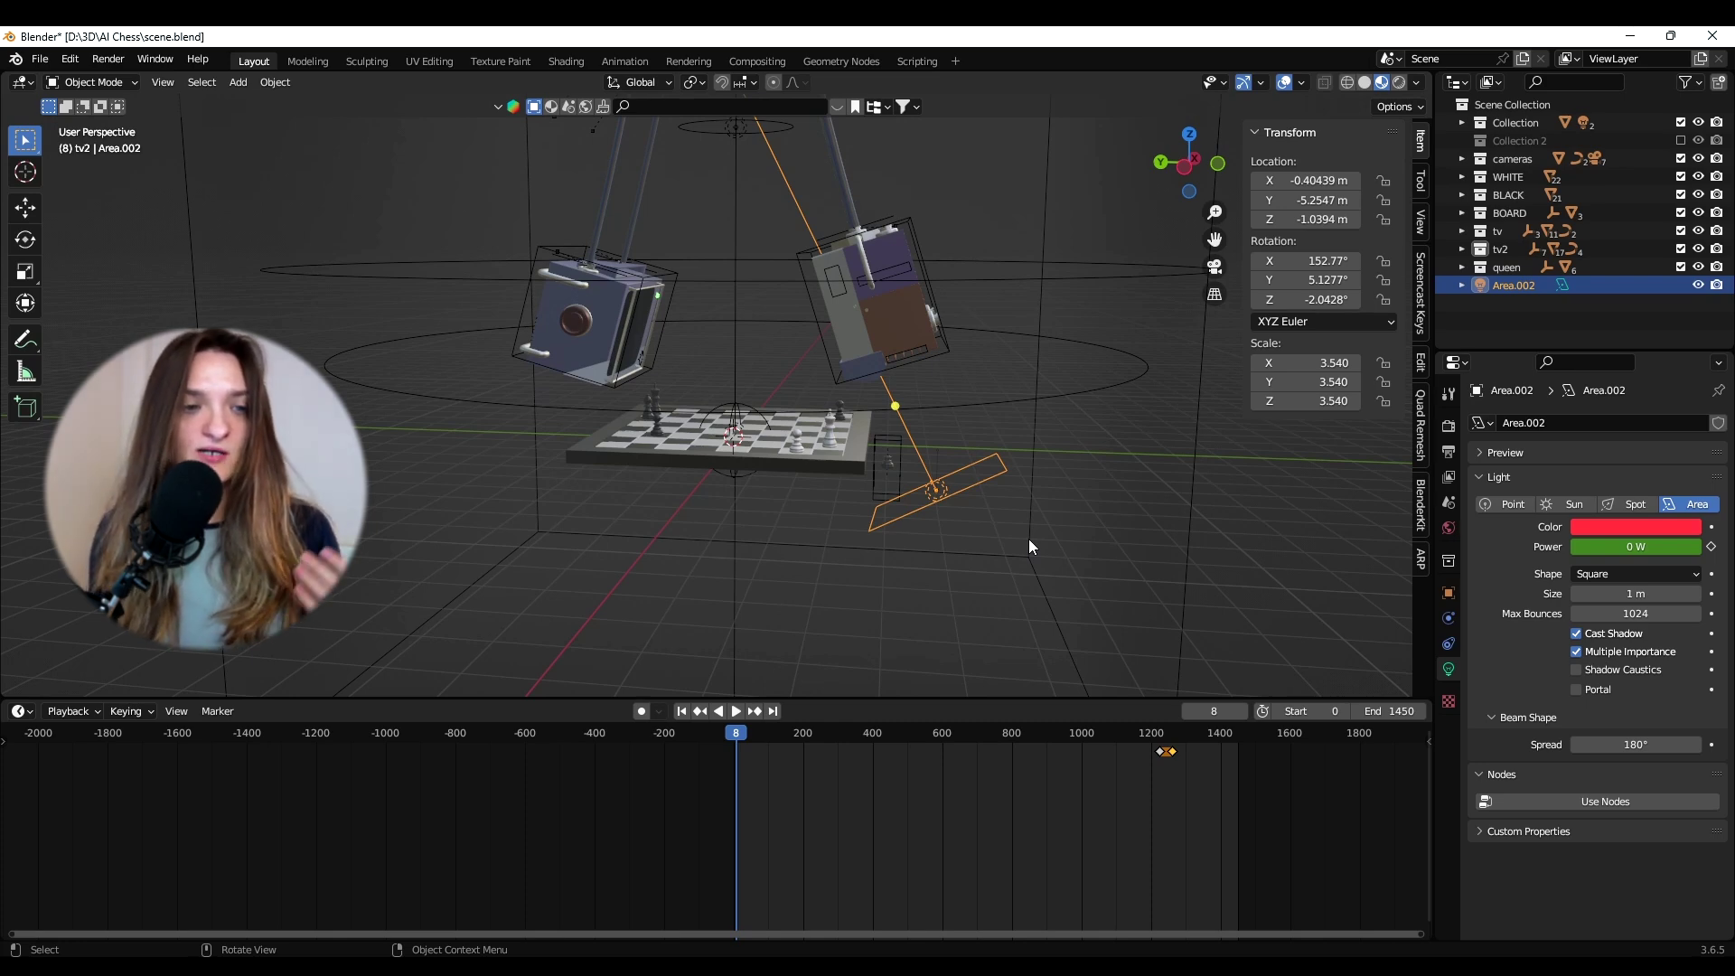
Scroll the Output properties to check PNG output into the viewportQueen folder
scroll(1023, 538, up, 4)
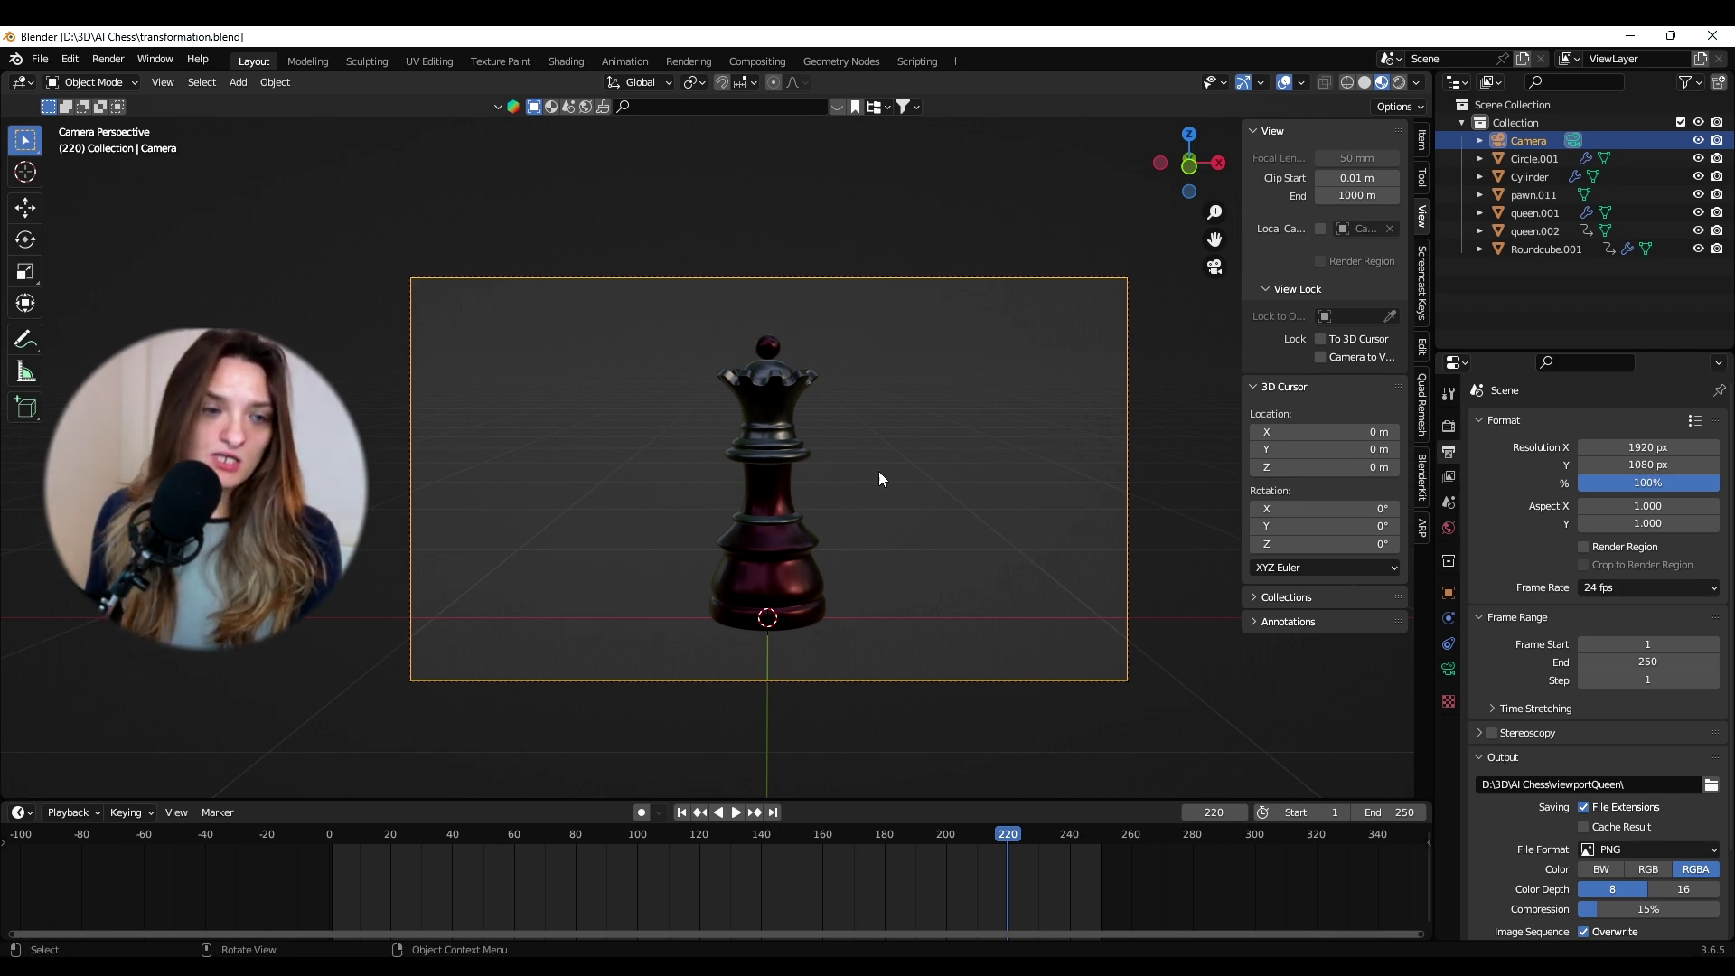
Play and scrub the pawn-to-queen morph from the early pawn frames through frame 76
click(357, 842)
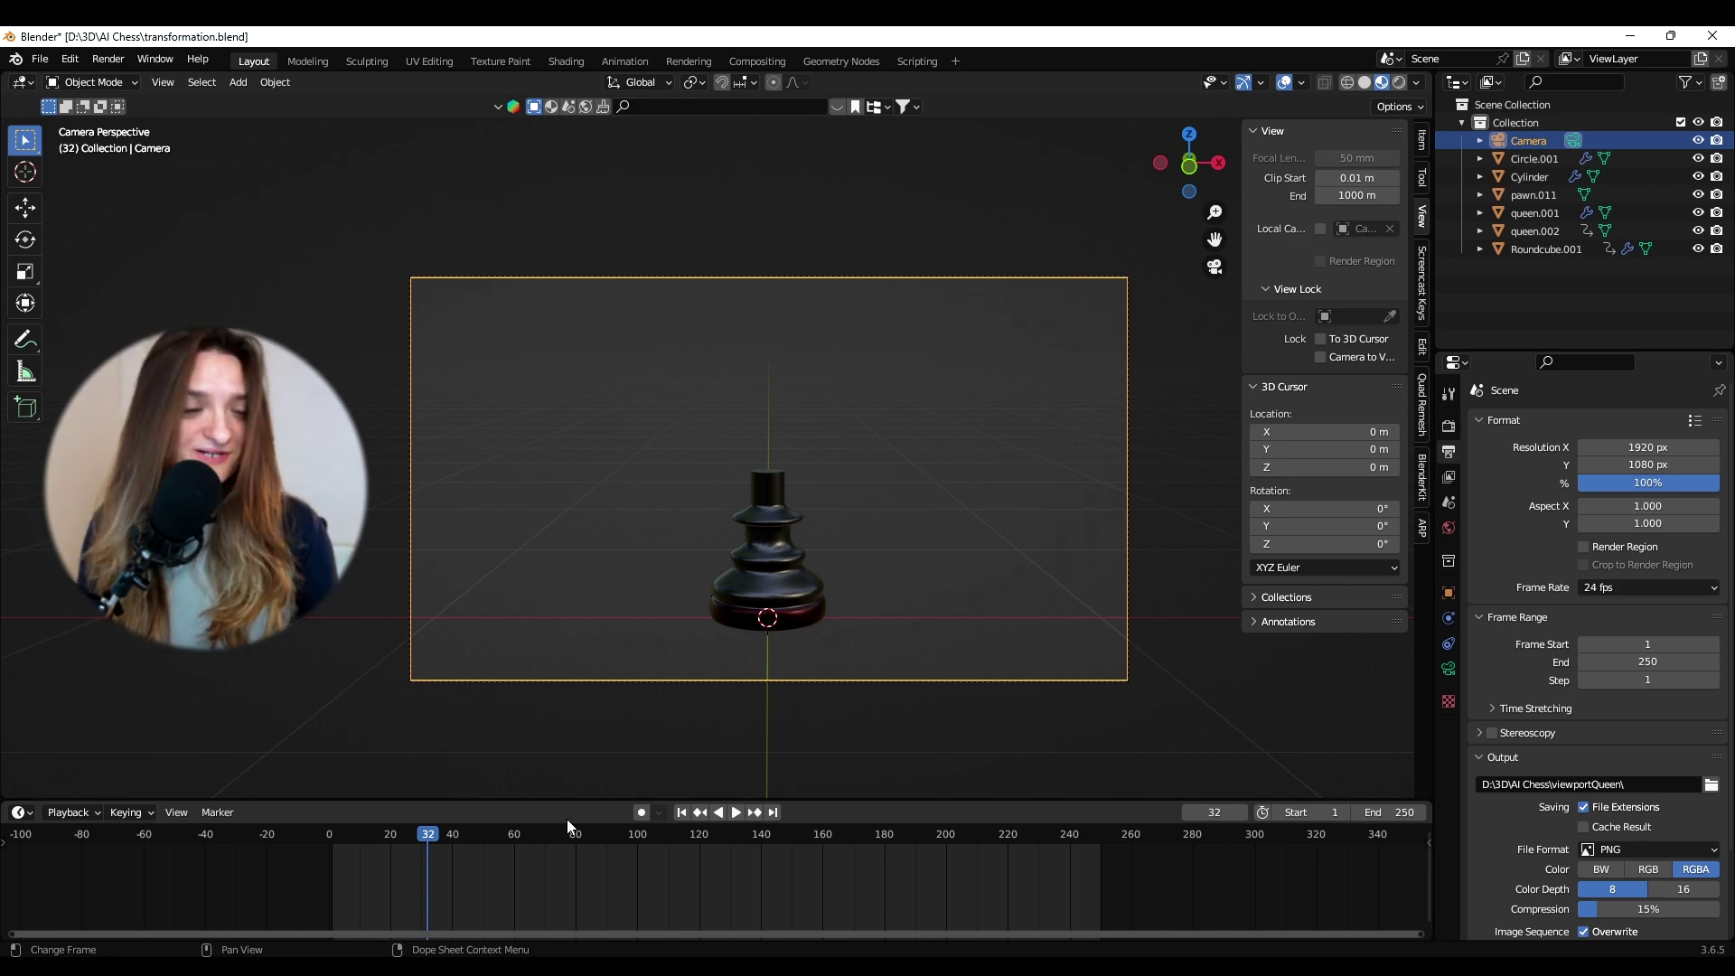
key(space)
click(356, 837)
drag(356, 839, 459, 849)
key(space)
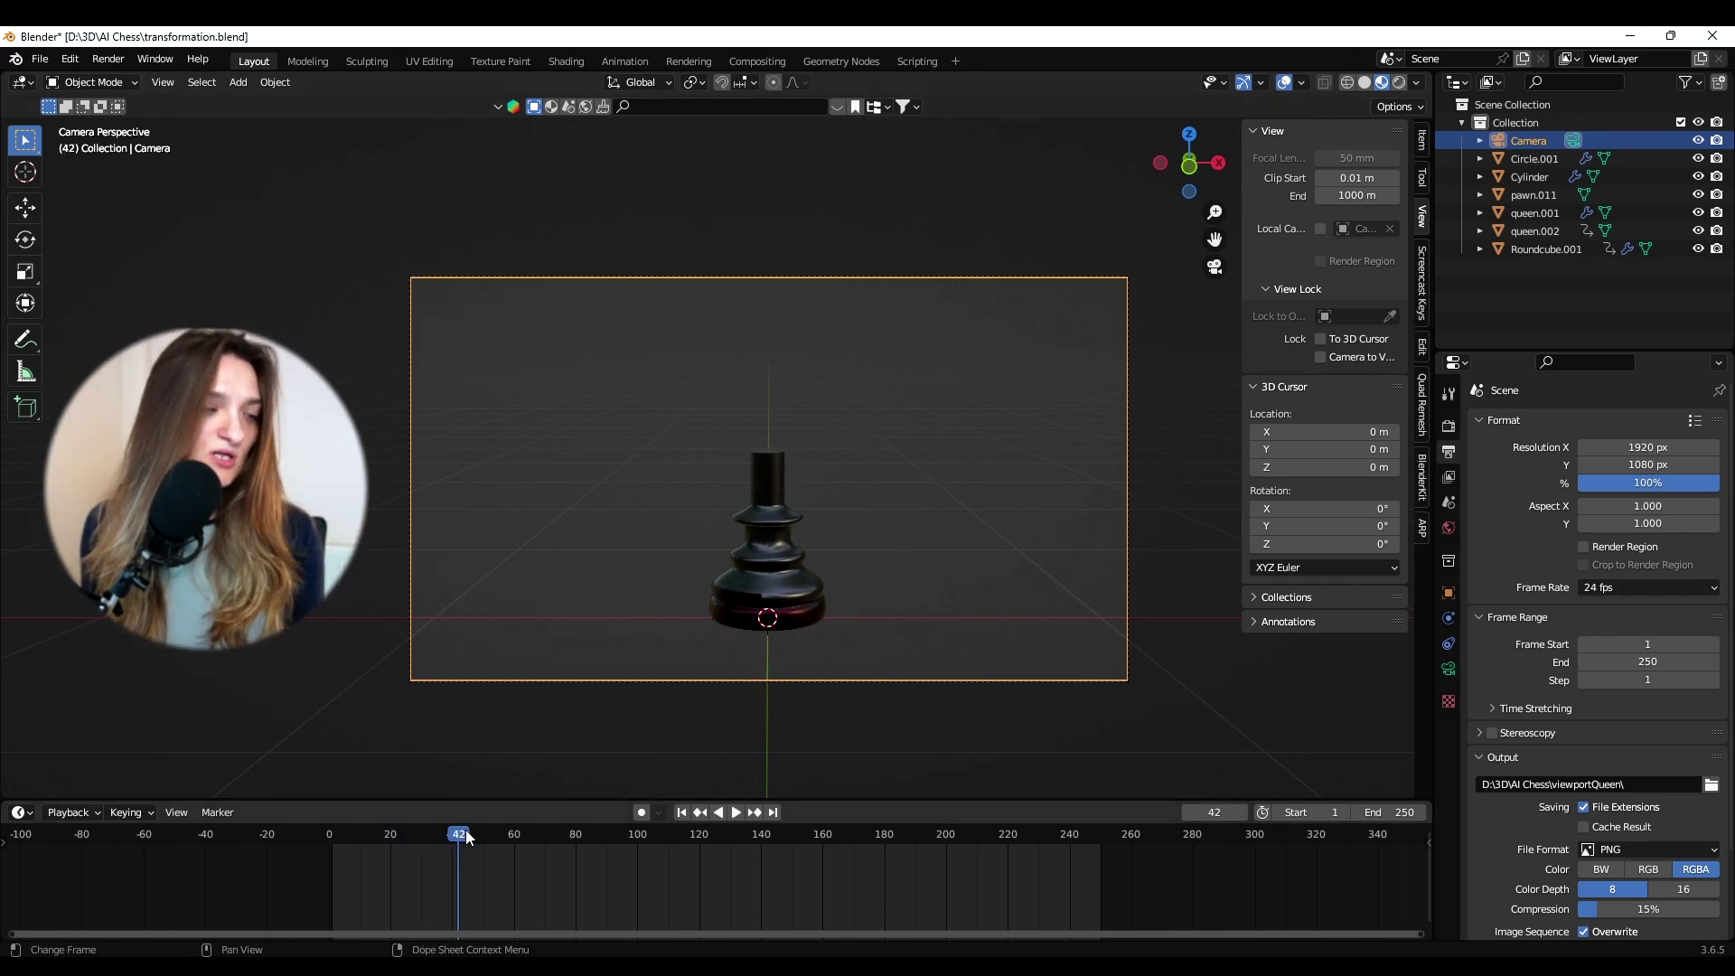
key(space)
drag(471, 835, 507, 839)
key(space)
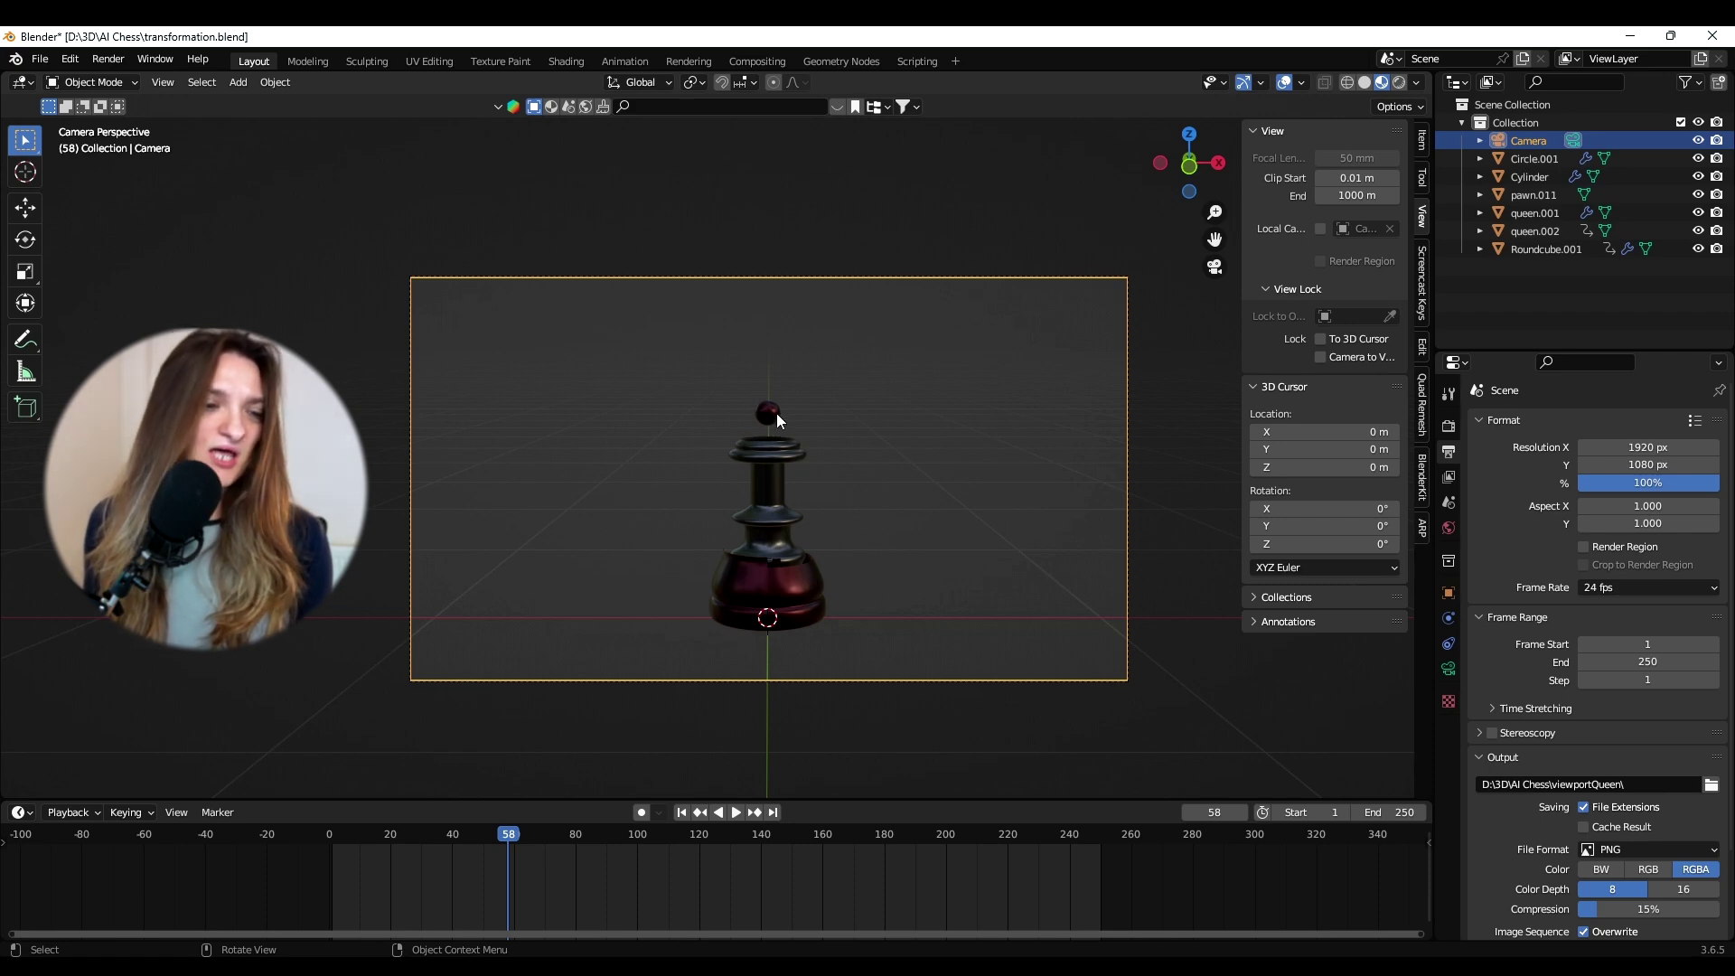
key(space)
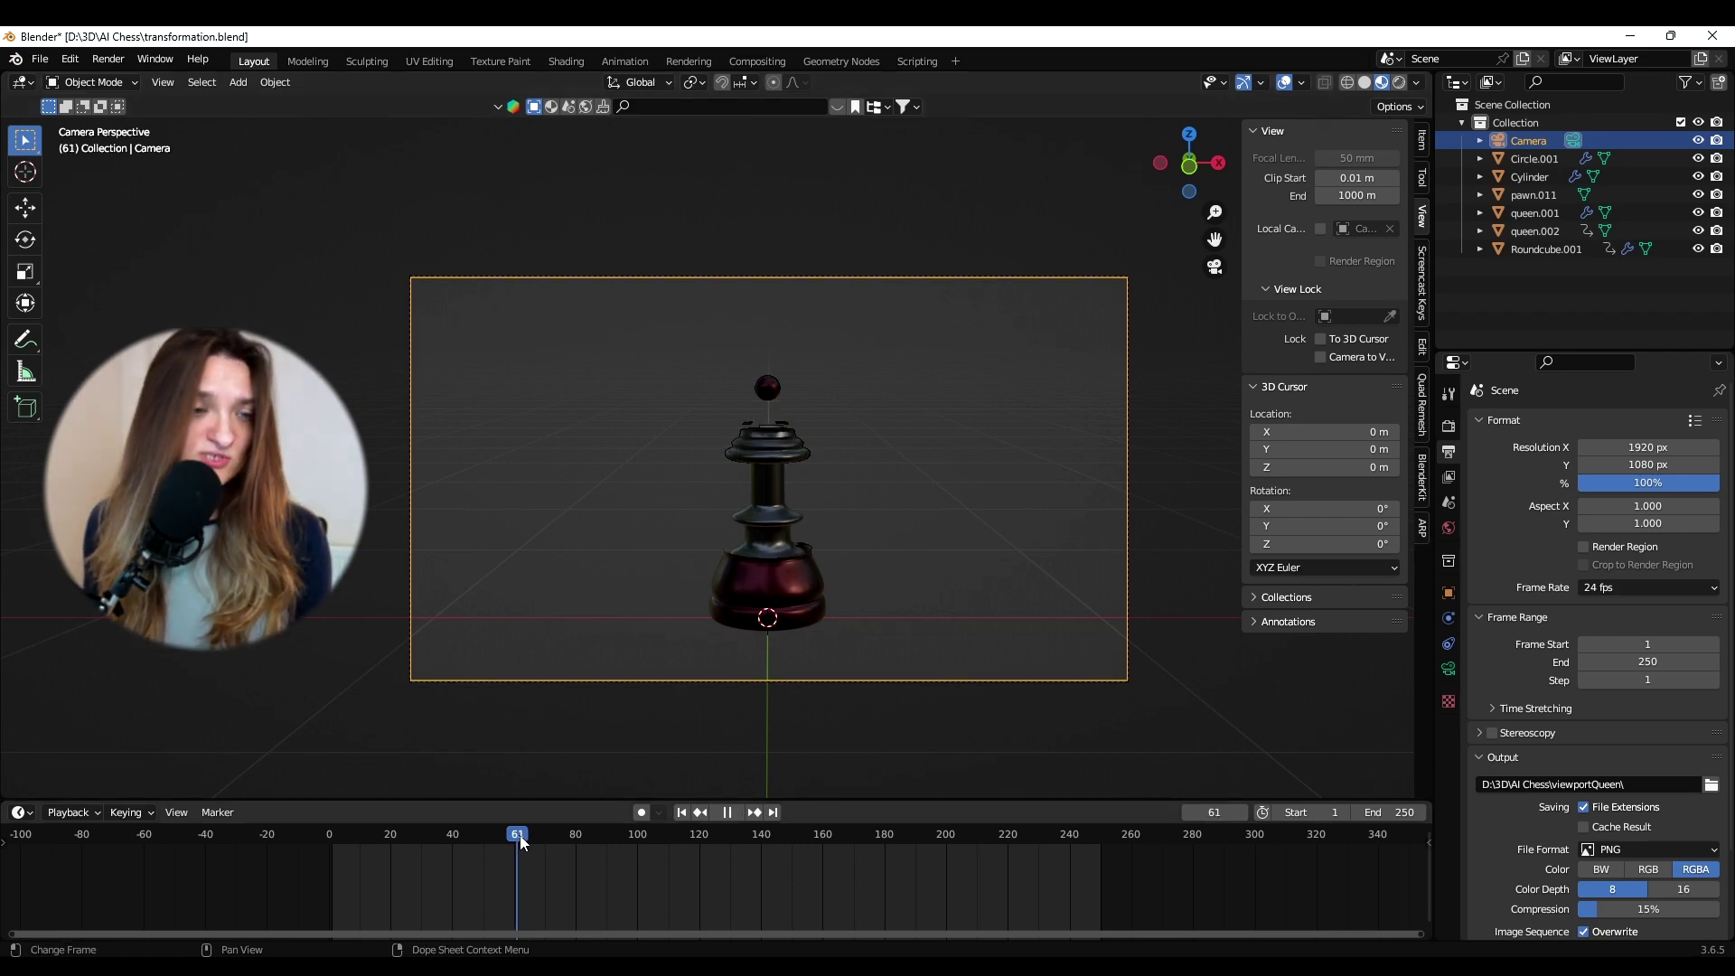
drag(526, 837, 375, 839)
Select pawn.011, queen.001, queen.002, Circle.001 and the top sphere while scrubbing to frame 88
click(784, 583)
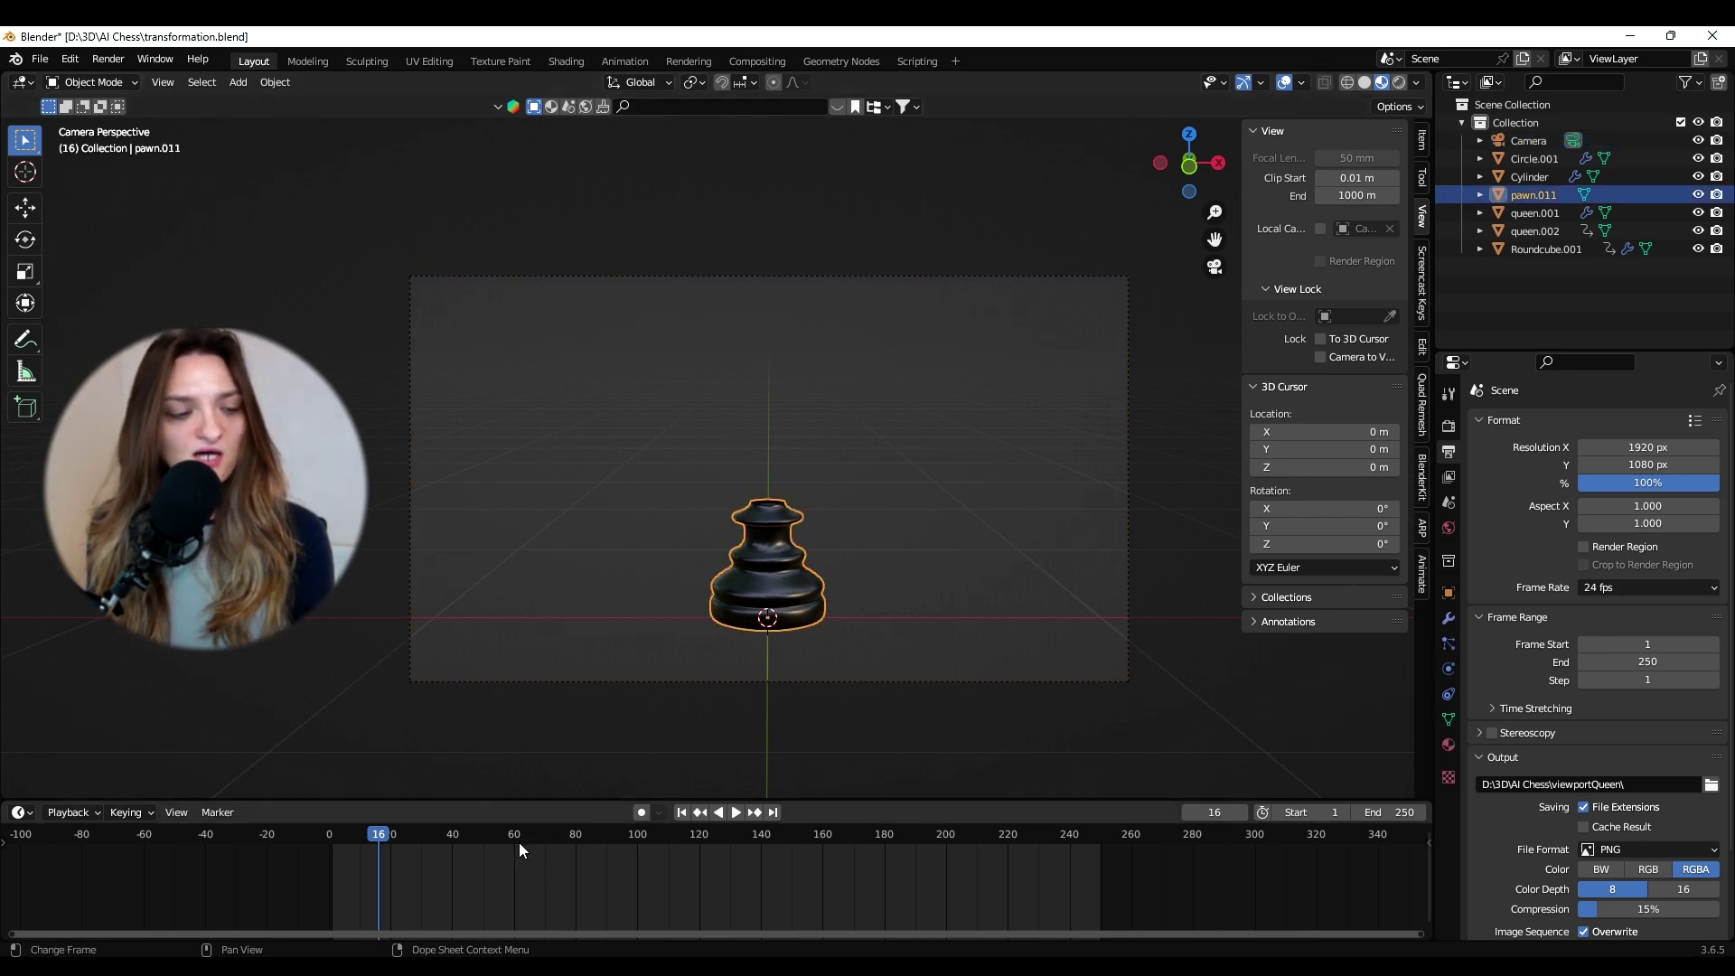
click(517, 839)
click(815, 566)
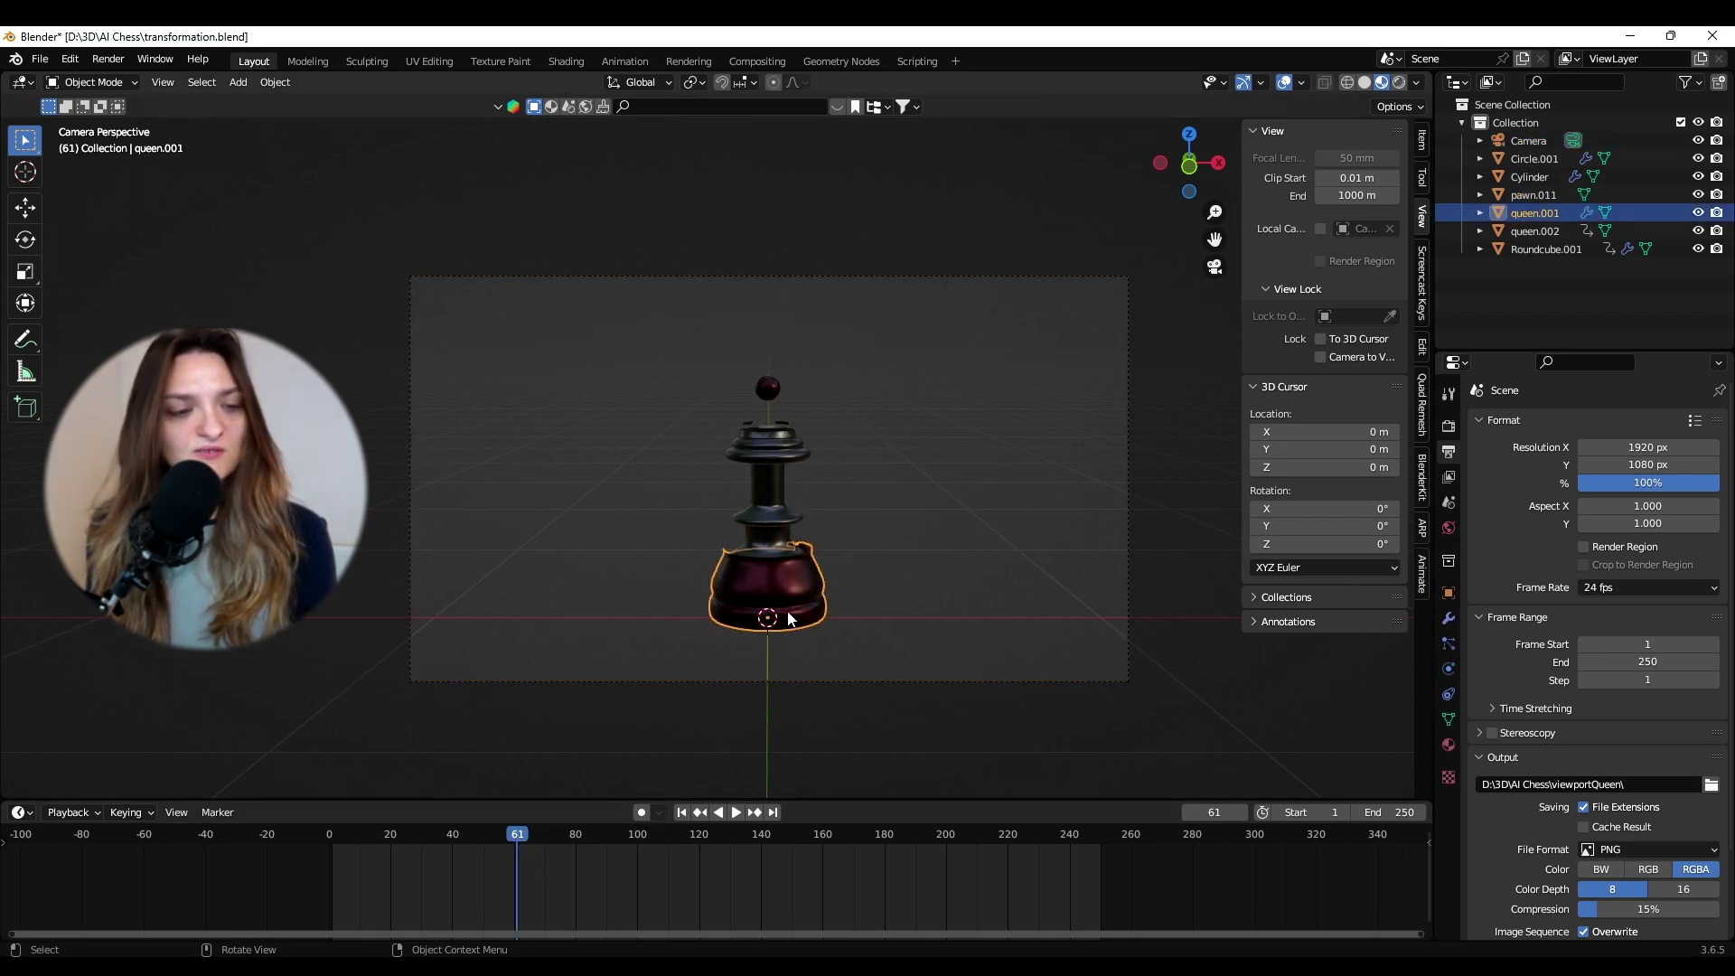
scroll(788, 606, up, 2)
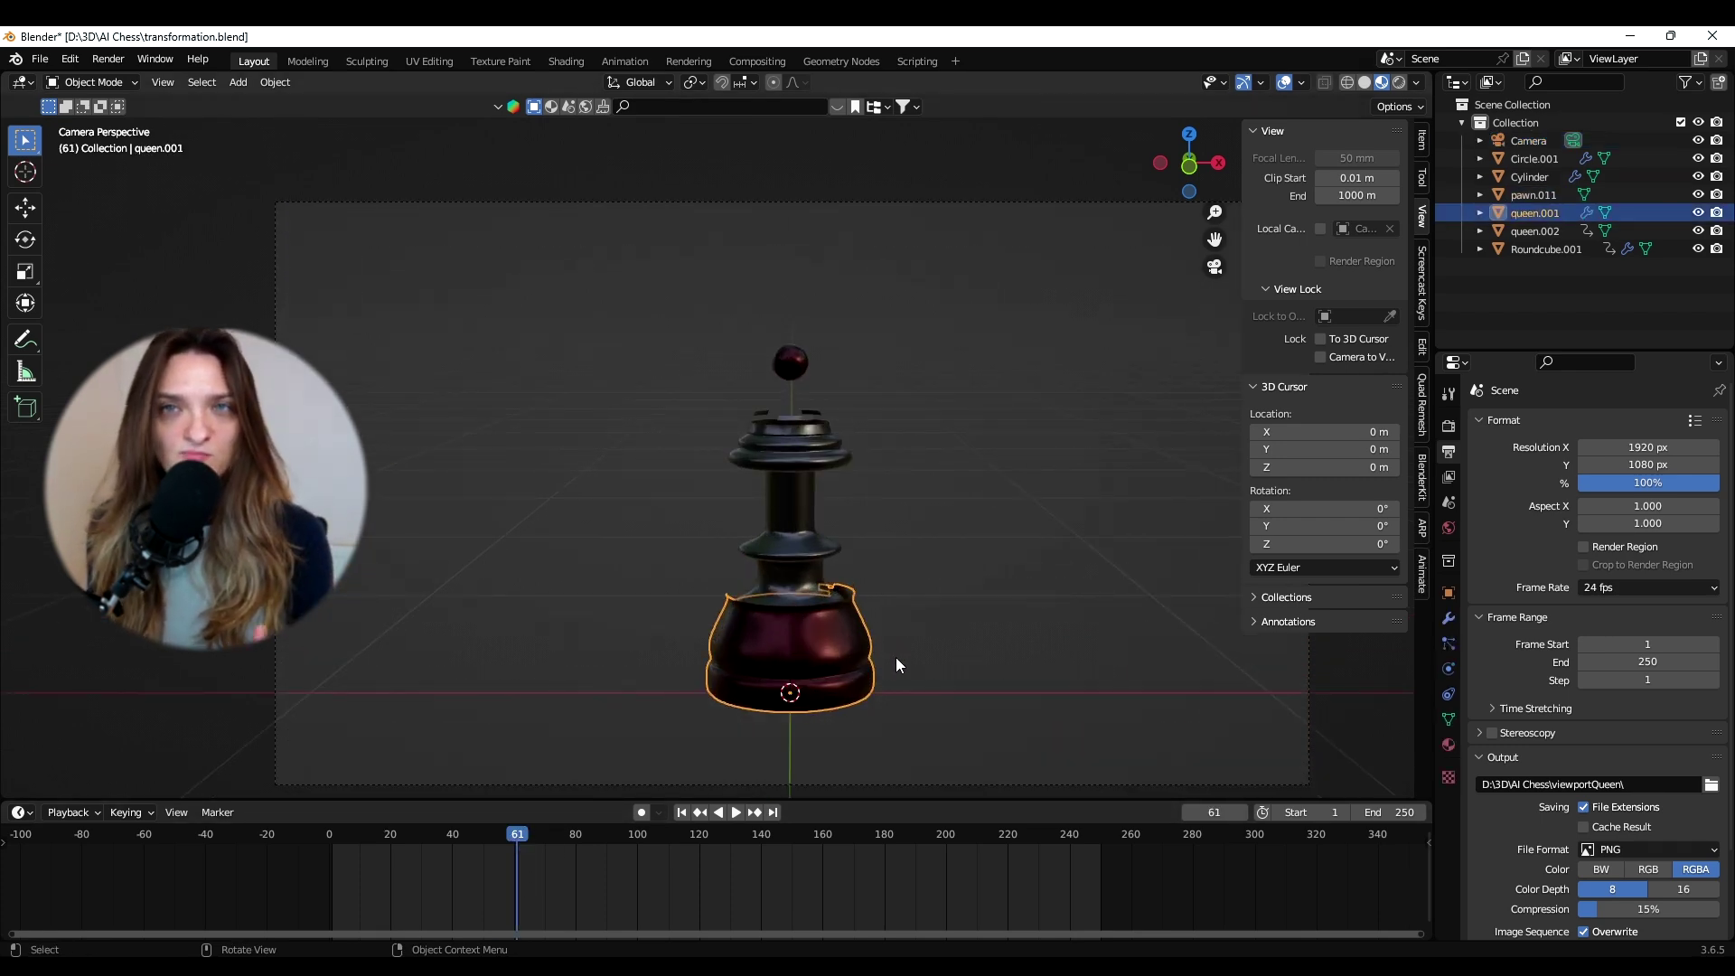
drag(522, 844, 600, 873)
click(818, 464)
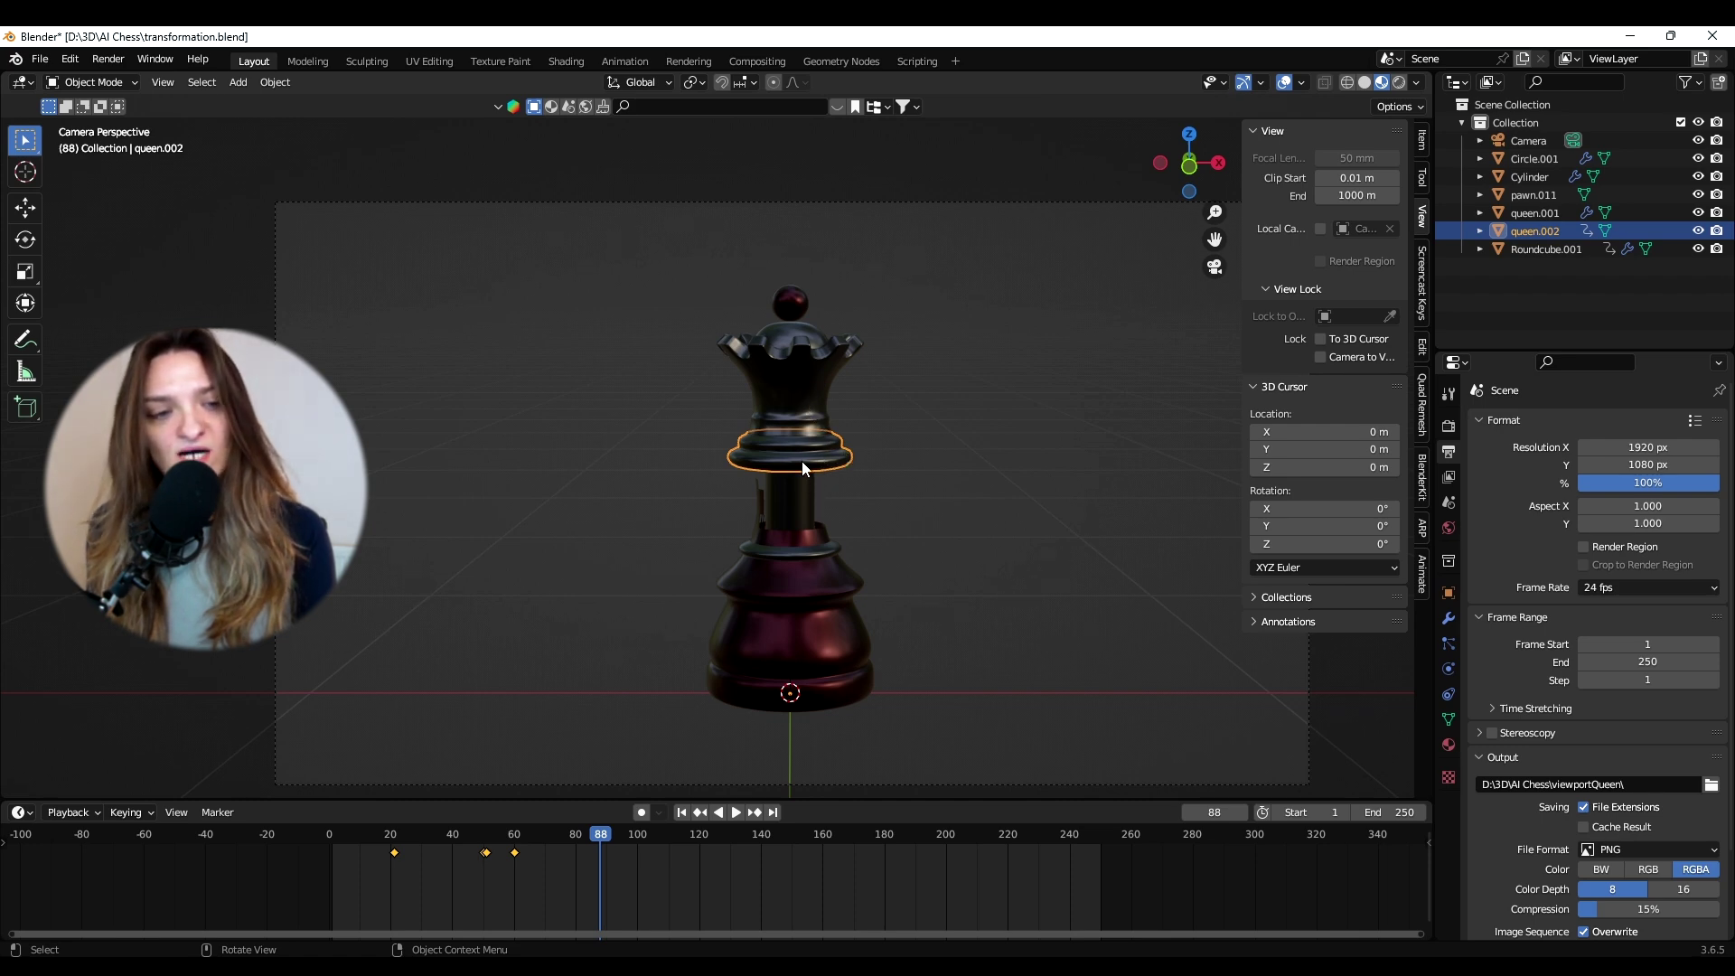
click(795, 380)
click(791, 301)
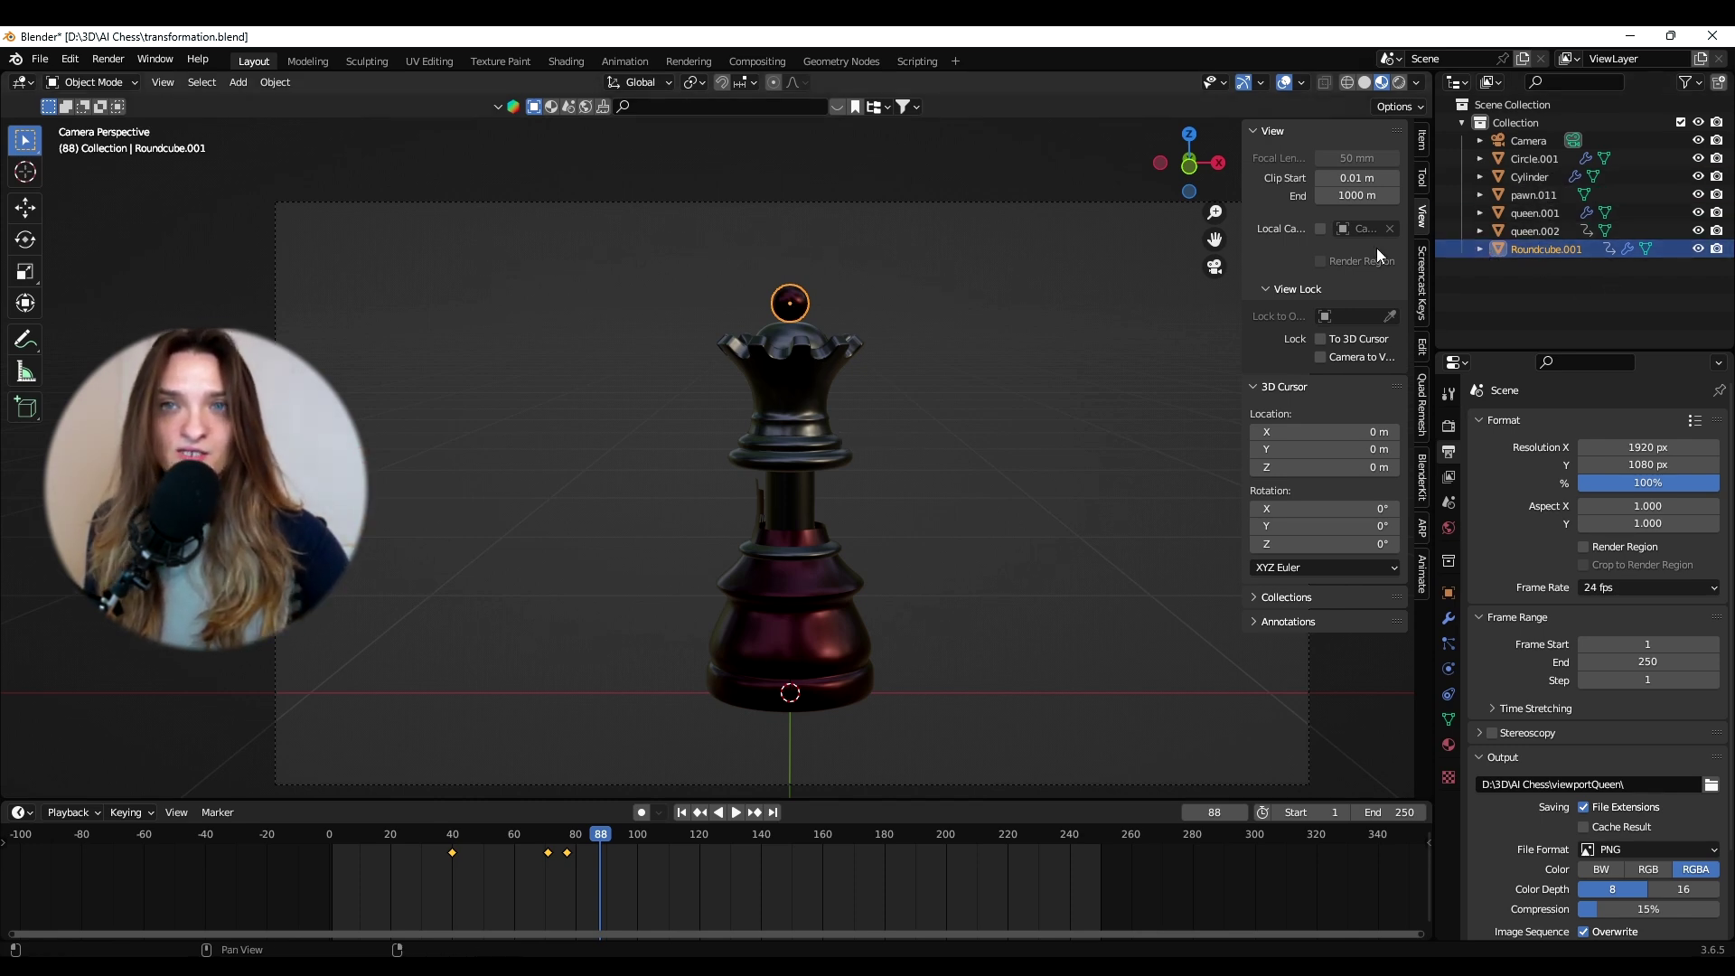
Go to frame 37, select the Cylinder atop the pawn and enter Edit Mode
drag(389, 846, 432, 847)
click(443, 845)
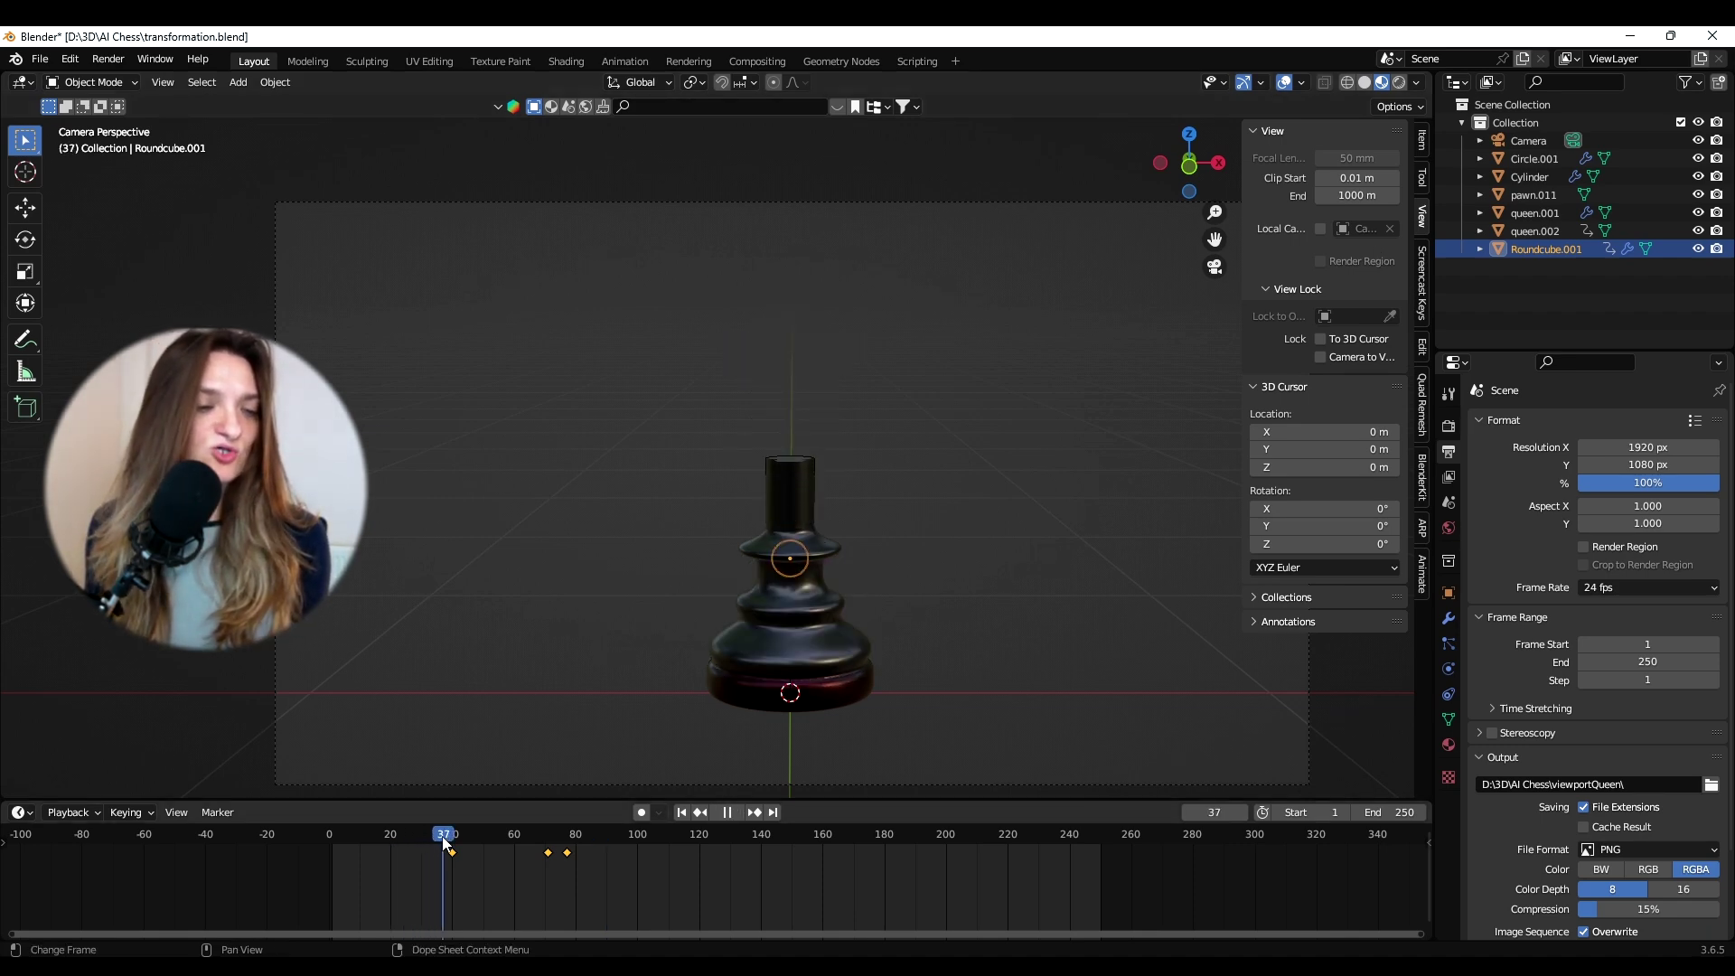
click(785, 478)
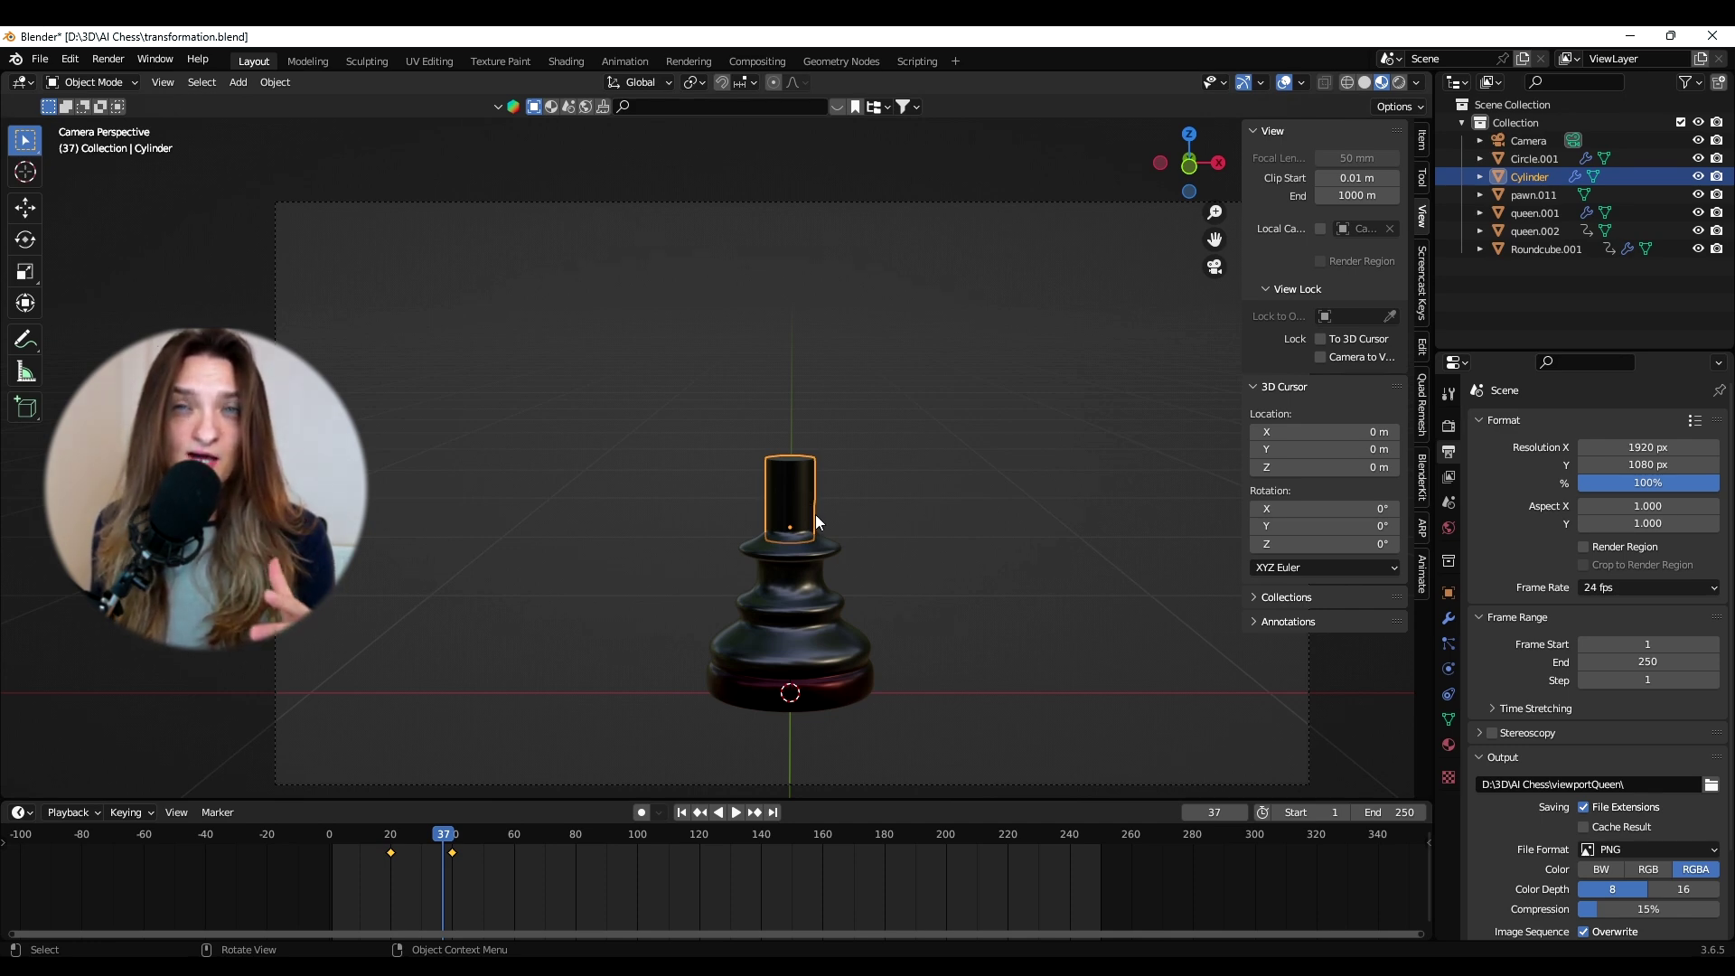
click(122, 84)
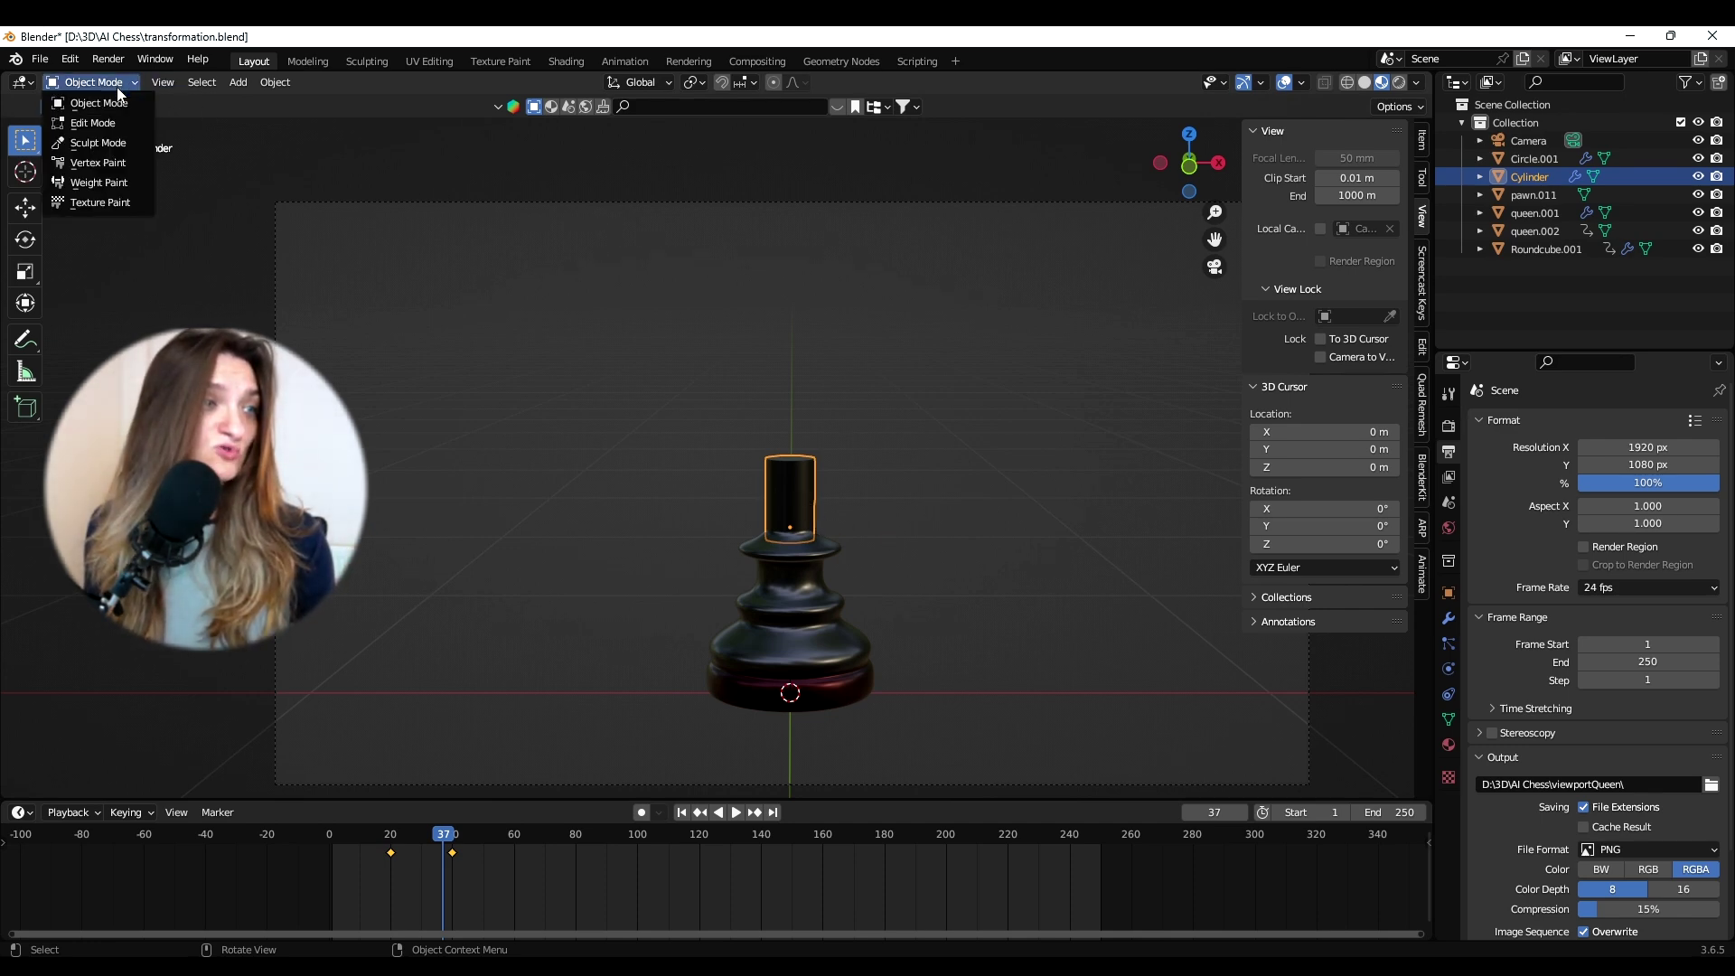
click(111, 124)
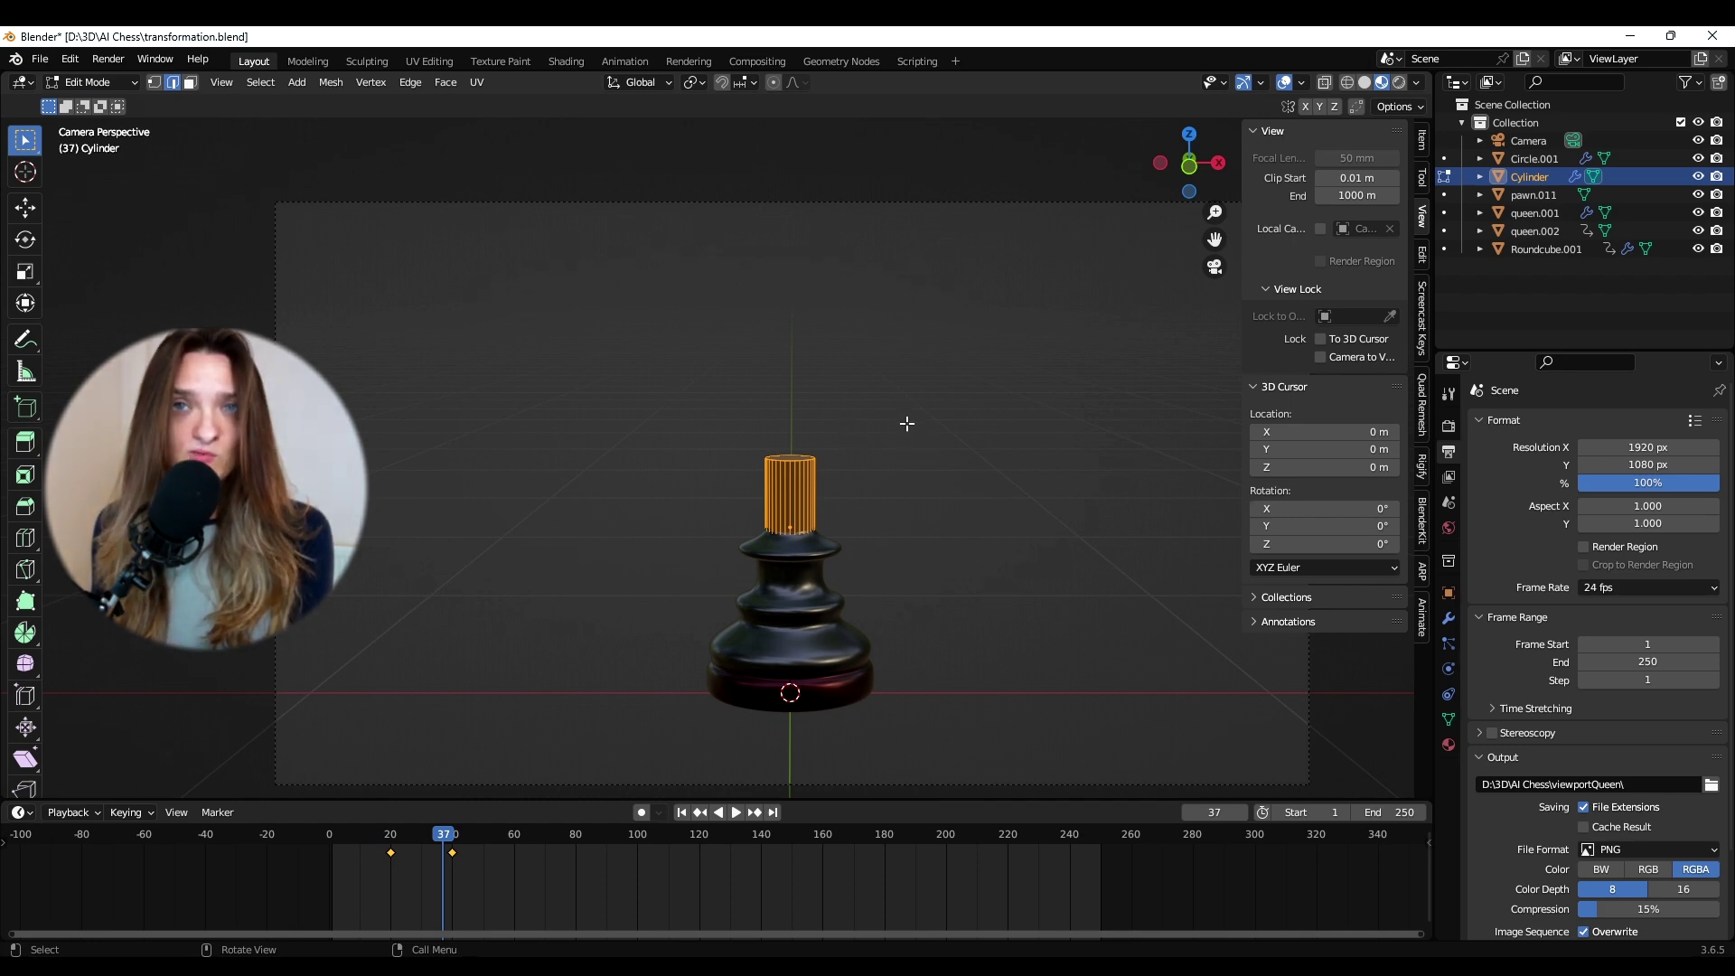
Enable the AnimAll add-on in Preferences by searching 'anima'
click(69, 58)
click(114, 317)
click(515, 120)
text(anima)
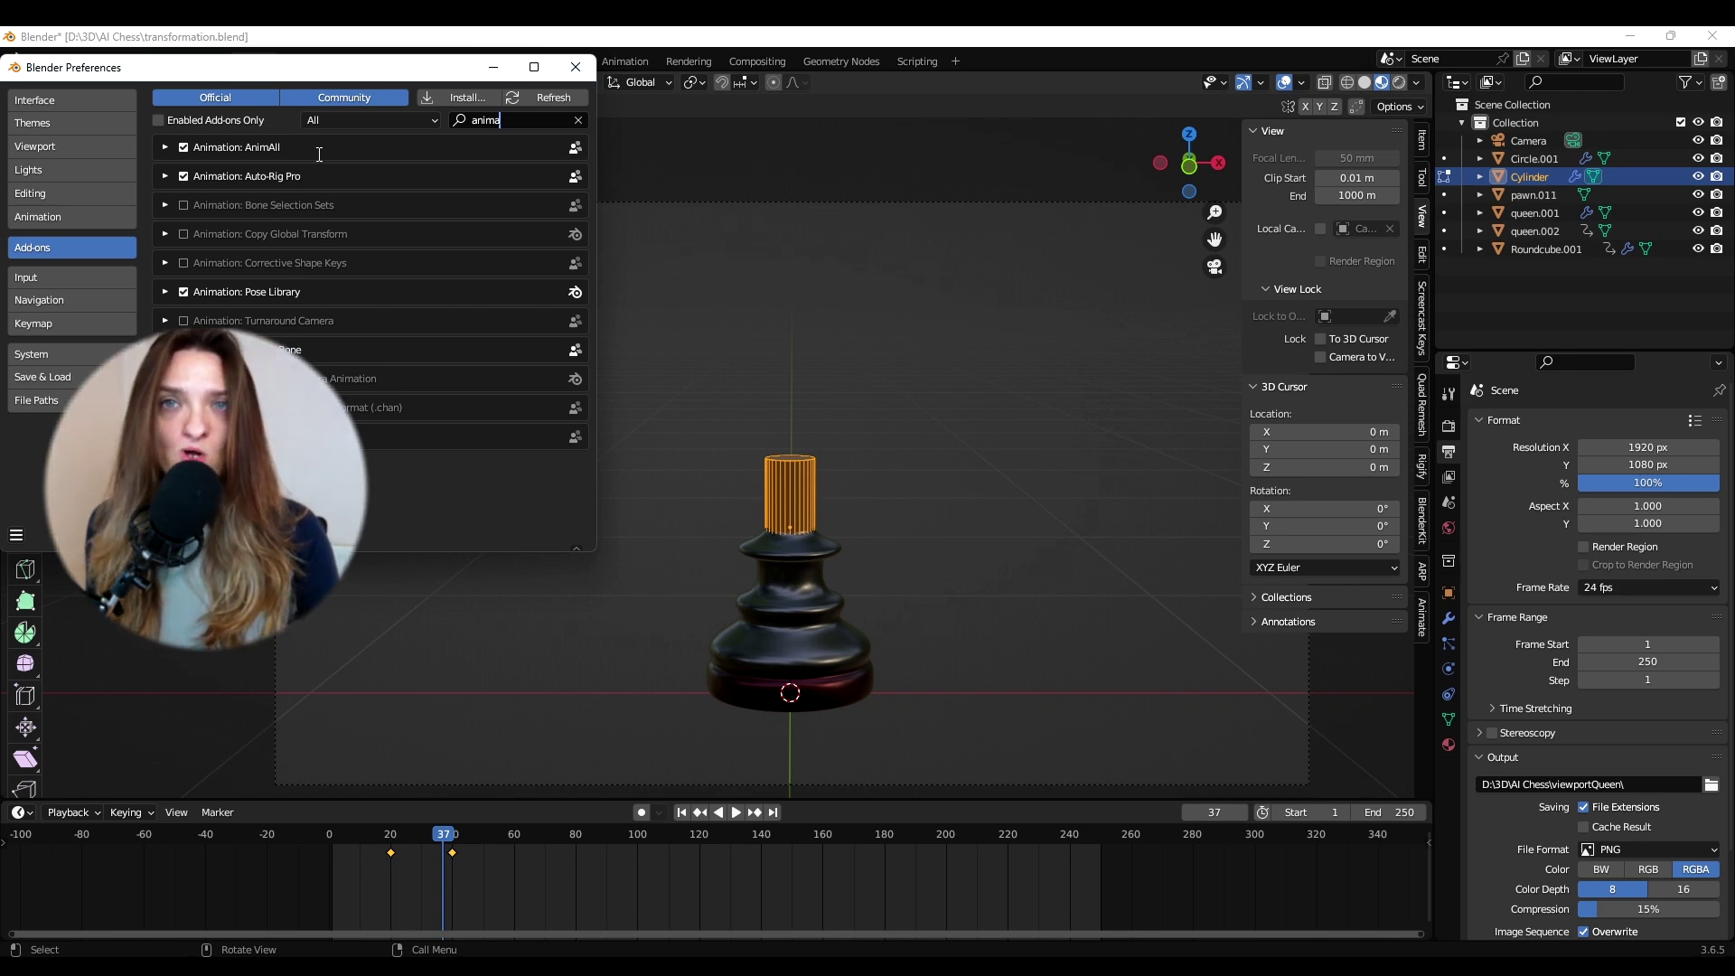
click(184, 147)
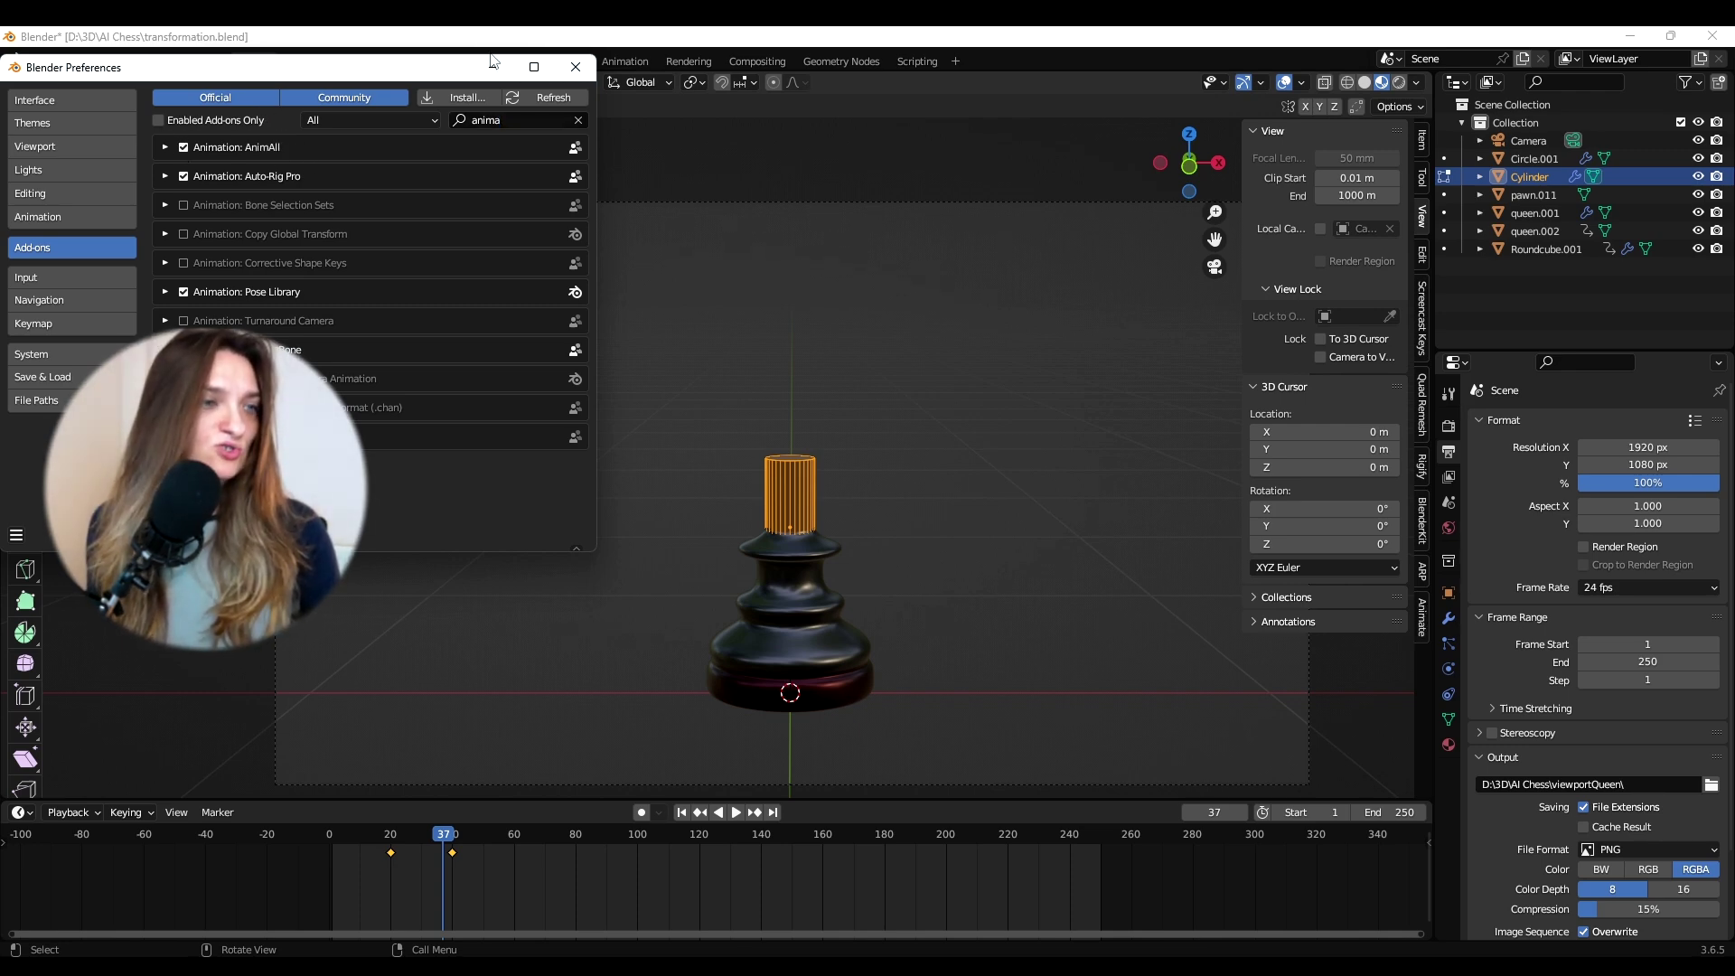
click(576, 66)
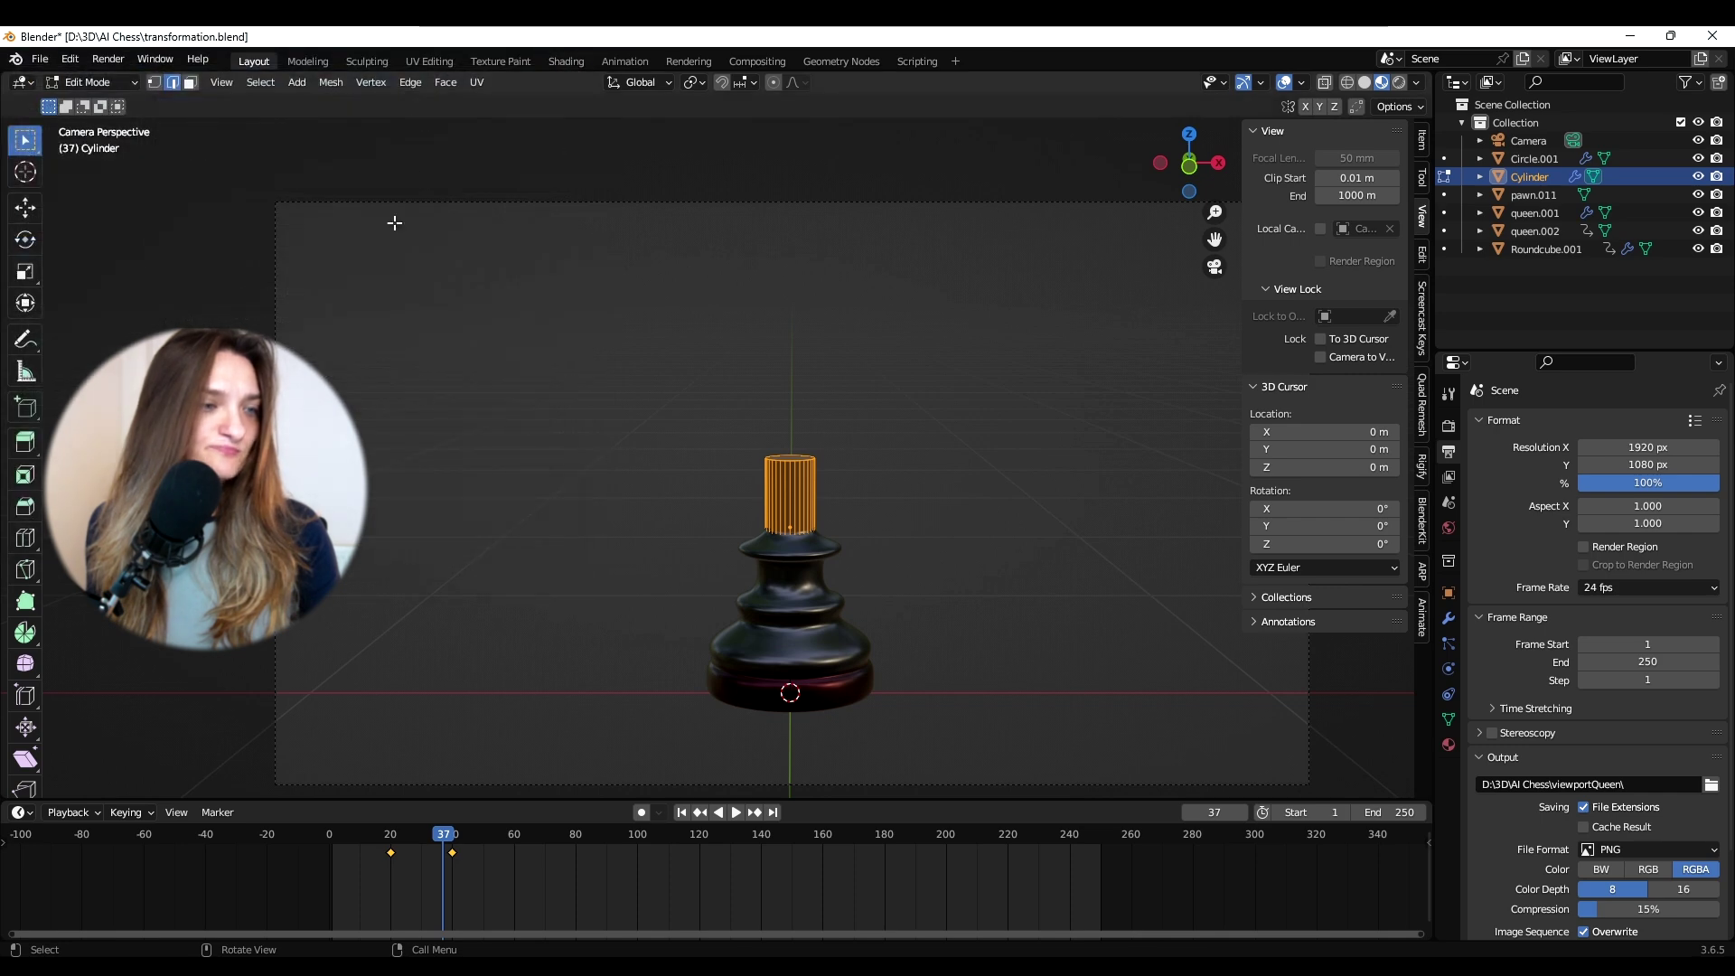
Show the AnimAll keying panel in the sidebar, then return to Object Mode
click(1425, 629)
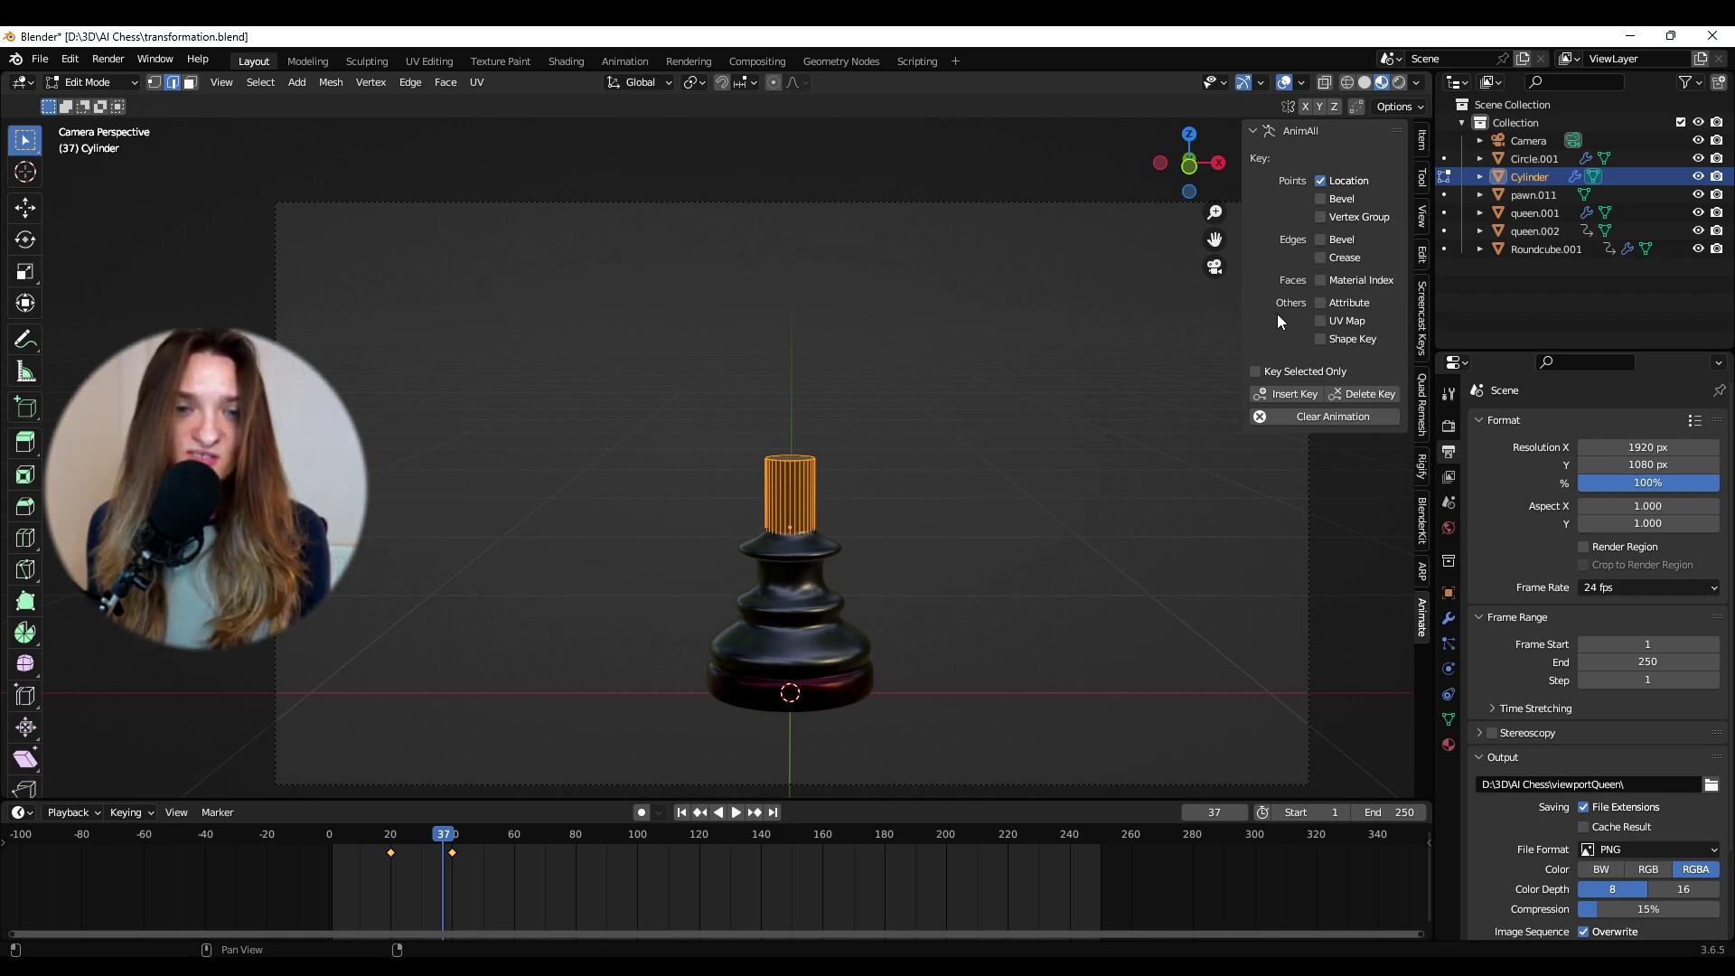
key(Tab)
middle_drag(949, 506, 811, 470)
scroll(787, 425, up, 2)
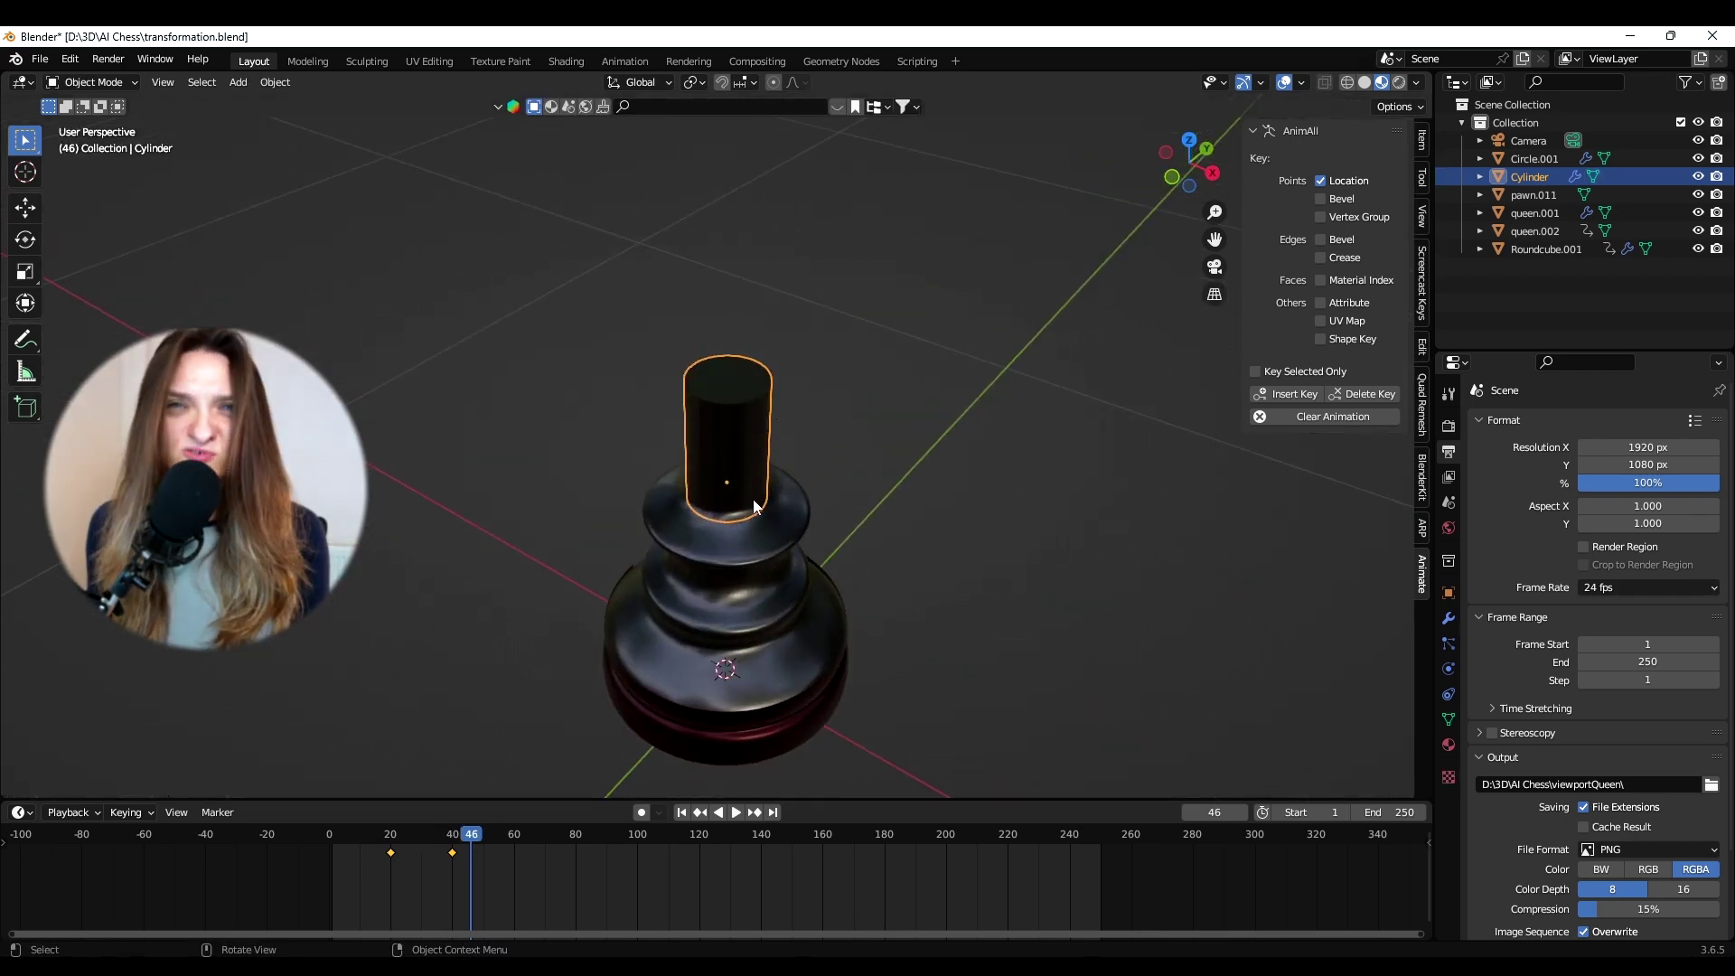
Parent Circle.001, Cylinder, pawn.011, queen.001, queen.002 and Roundcube.001 to the Empty
middle_drag(756, 439, 679, 529)
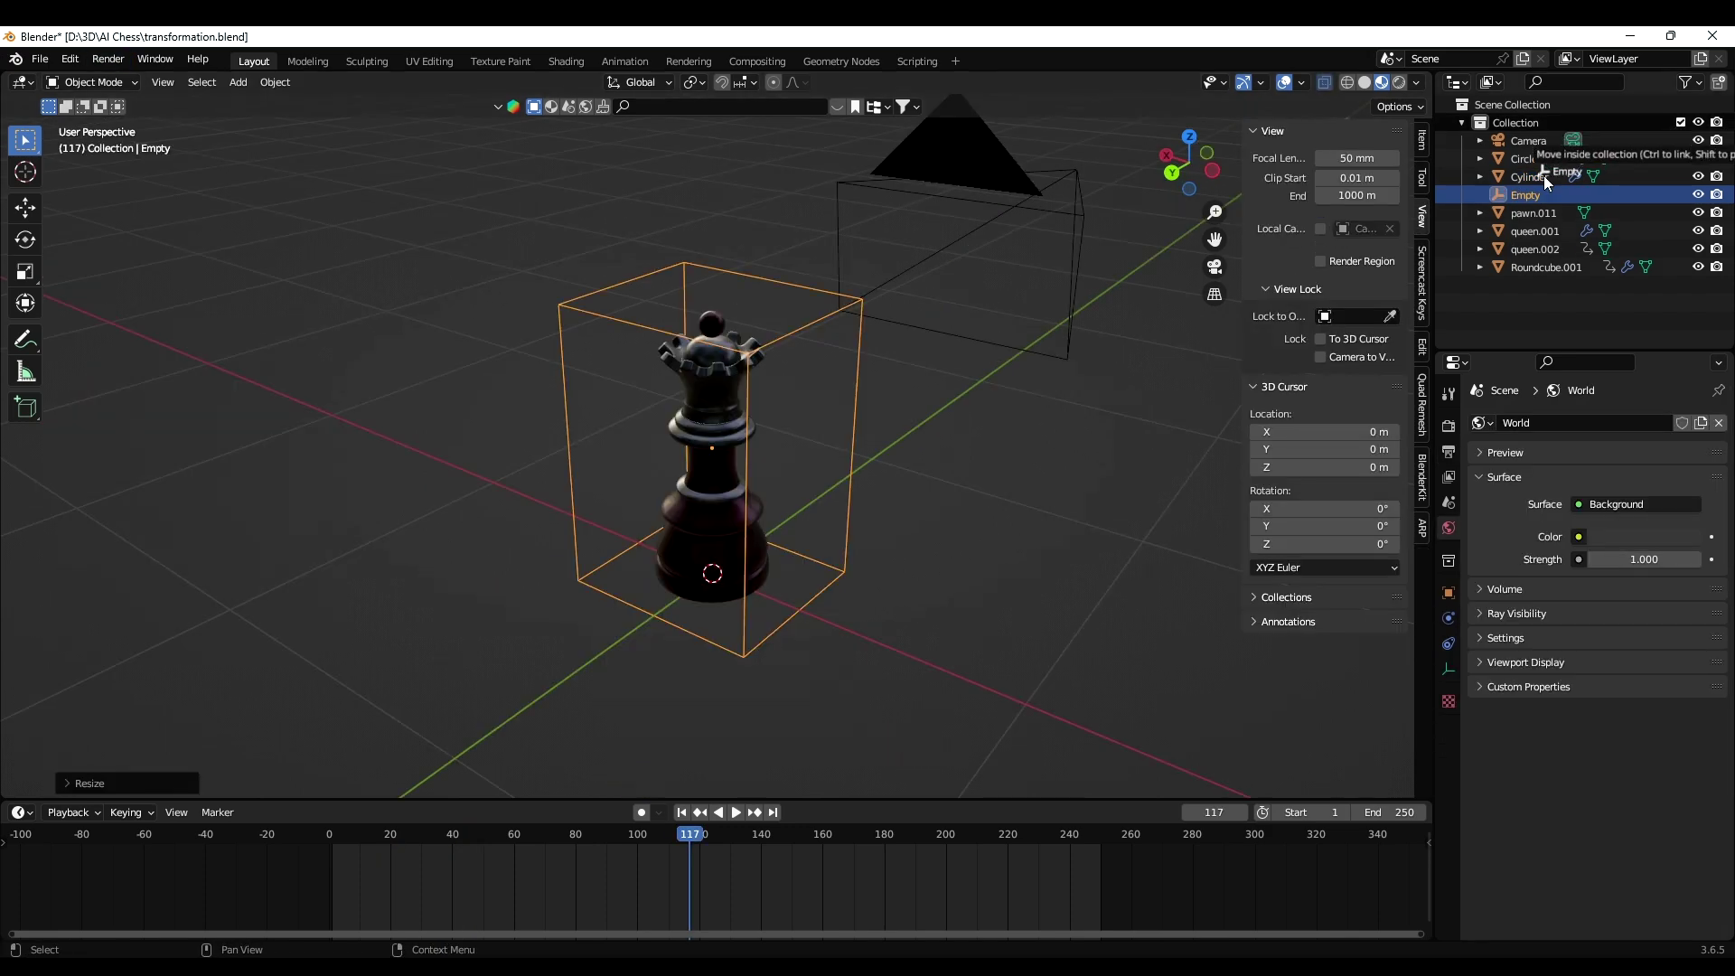
click(1537, 161)
ctrl+click(1542, 176)
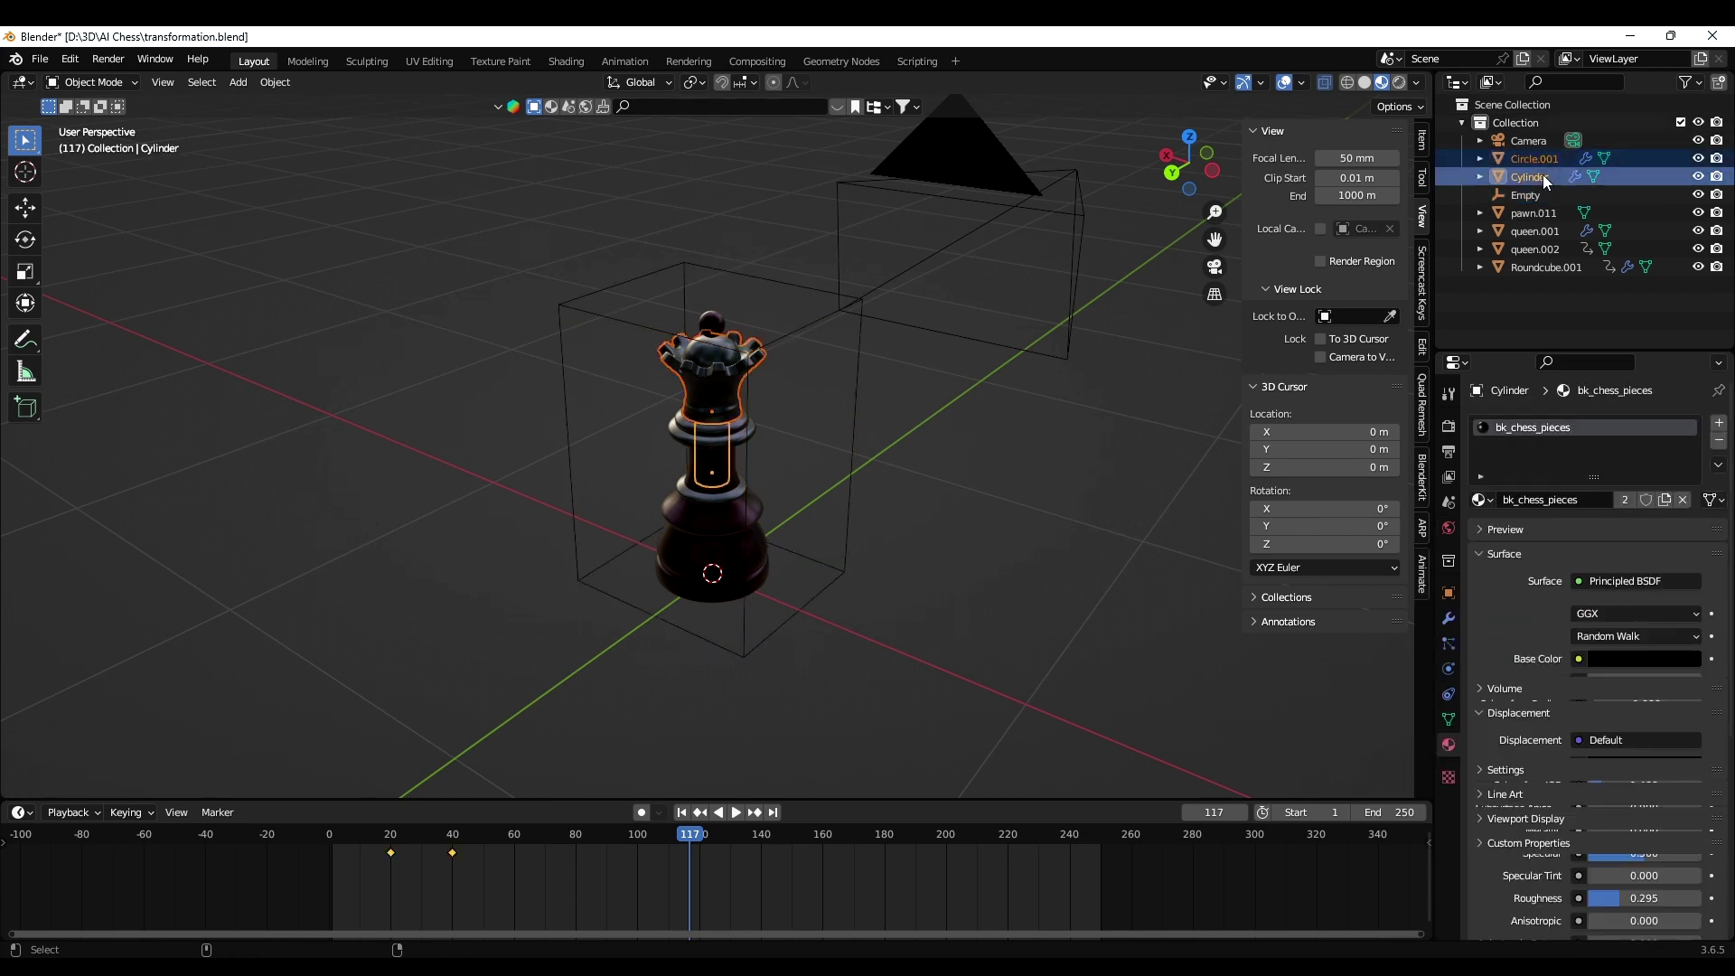
ctrl+click(1543, 213)
ctrl+click(1543, 231)
ctrl+click(1547, 250)
ctrl+click(1544, 267)
scroll(862, 406, up, 2)
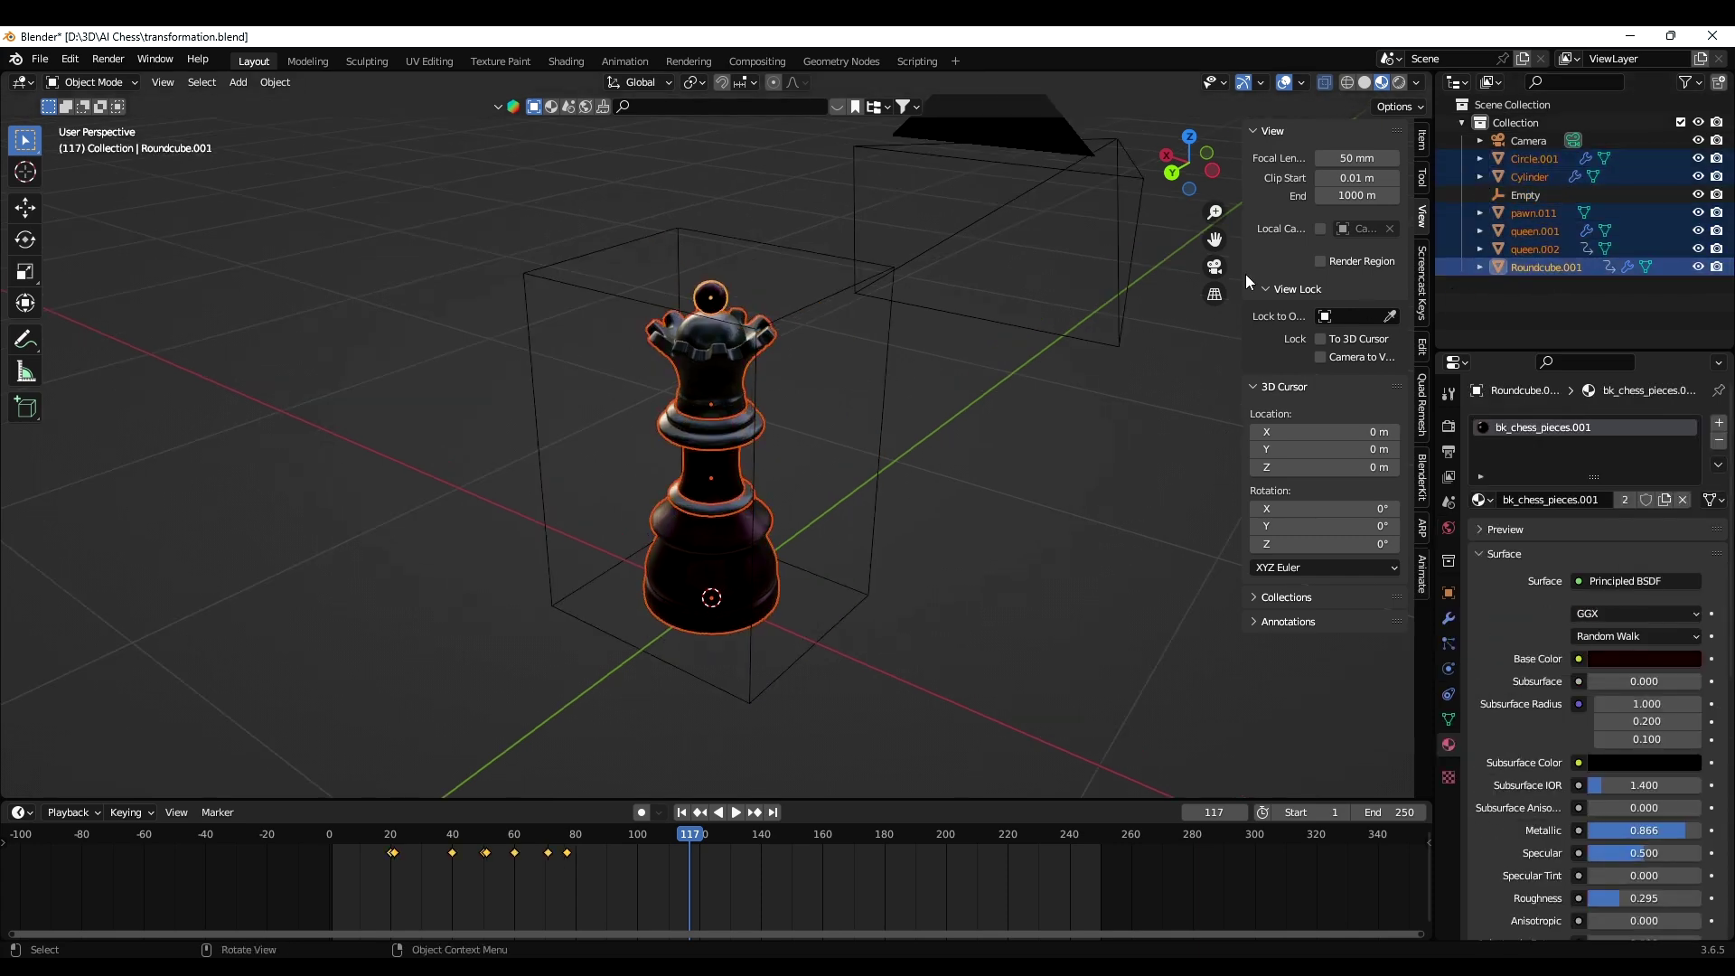
shift+click(883, 403)
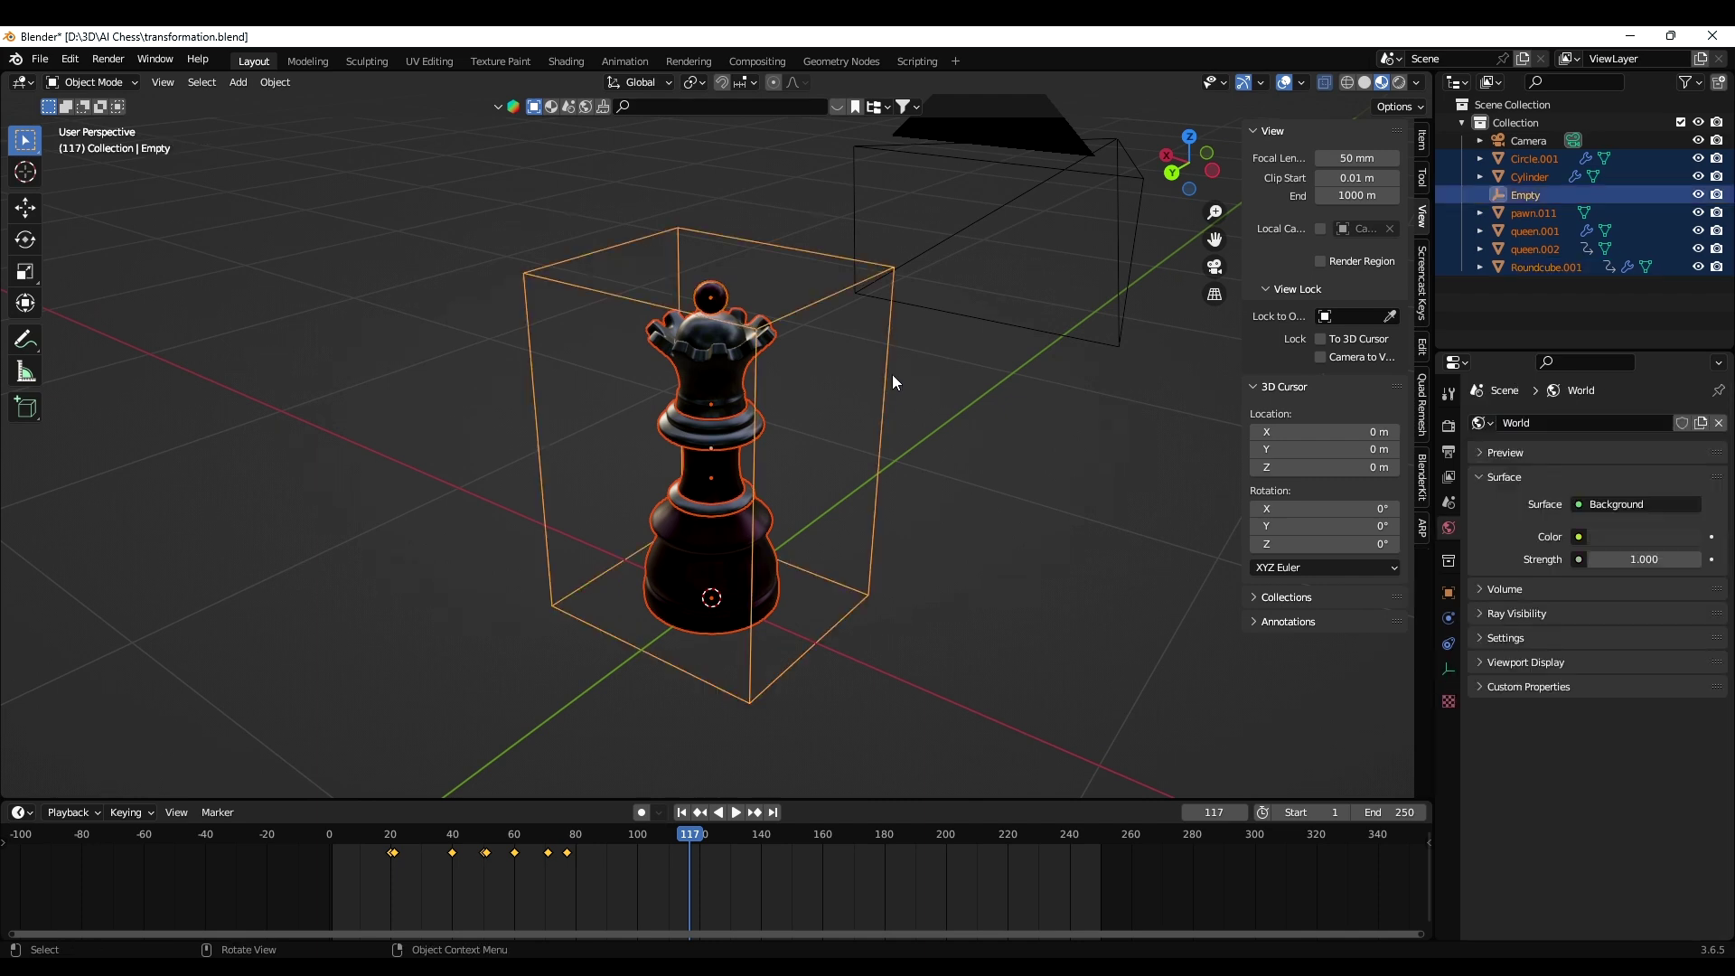
key(ctrl+p)
click(892, 375)
Move the Empty with its chess pieces to a new position
click(875, 454)
click(916, 475)
key(g)
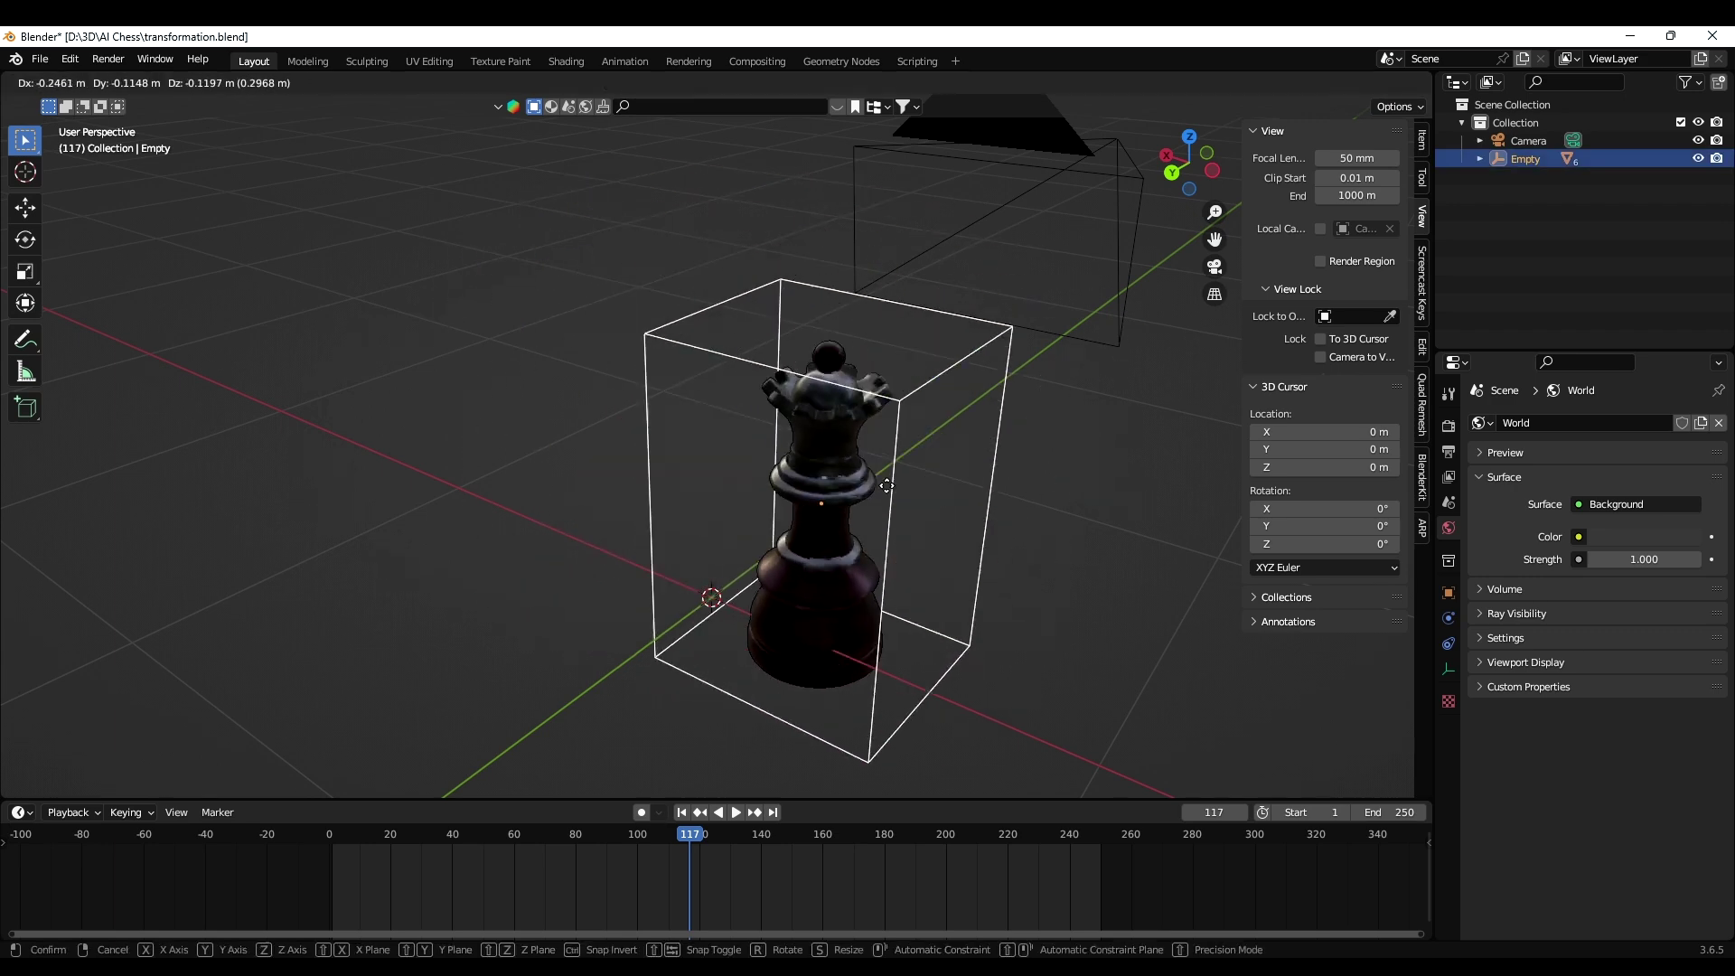
click(973, 425)
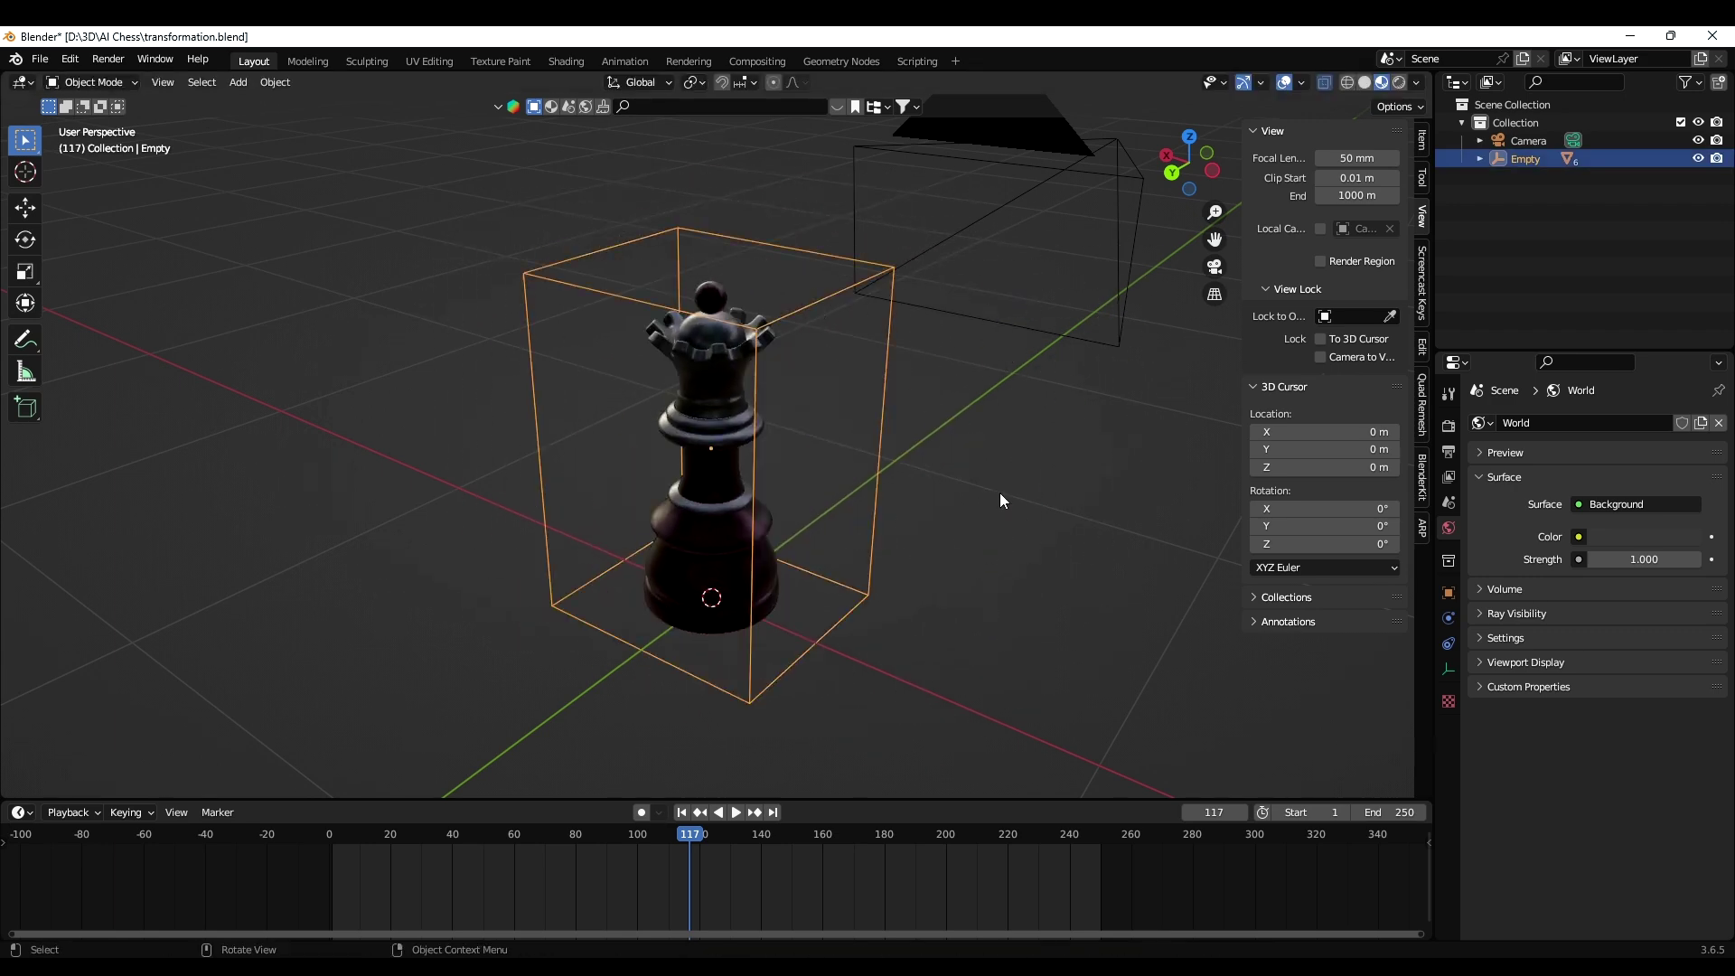
middle_drag(1000, 493, 867, 572)
key(g)
right_click(895, 490)
Cancel two trial rotations of the Empty, then play the transformation and stop near frame 88
key(r)
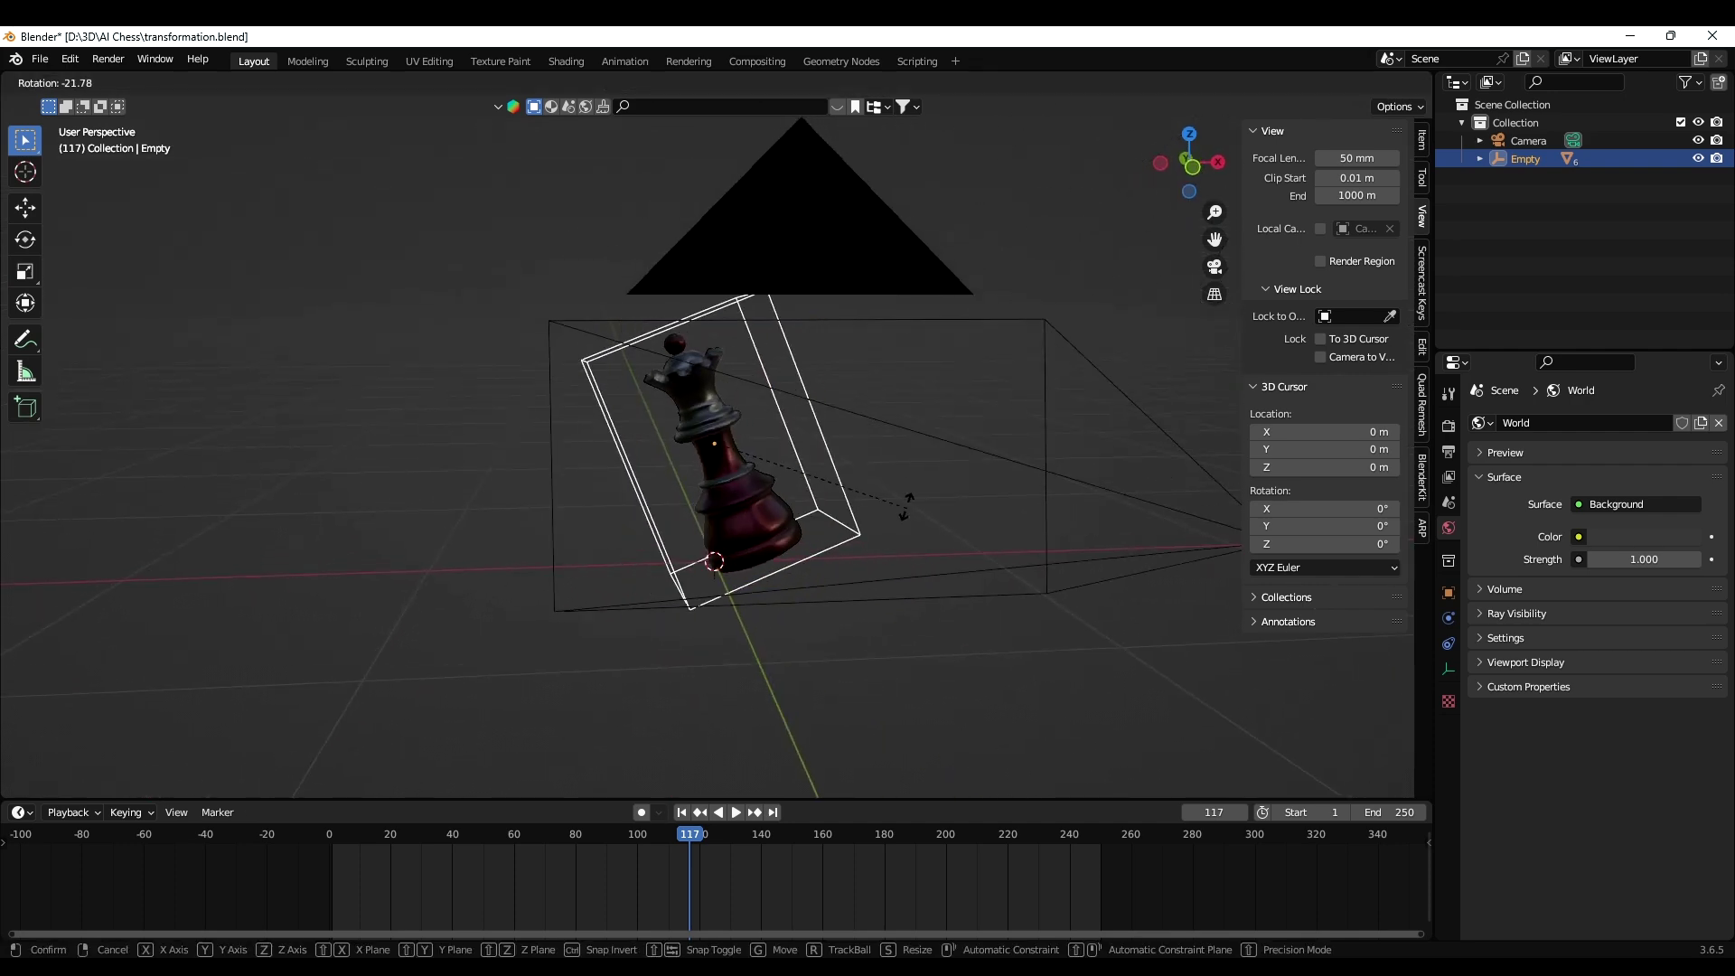
right_click(910, 558)
key(r)
right_click(815, 656)
click(355, 835)
key(space)
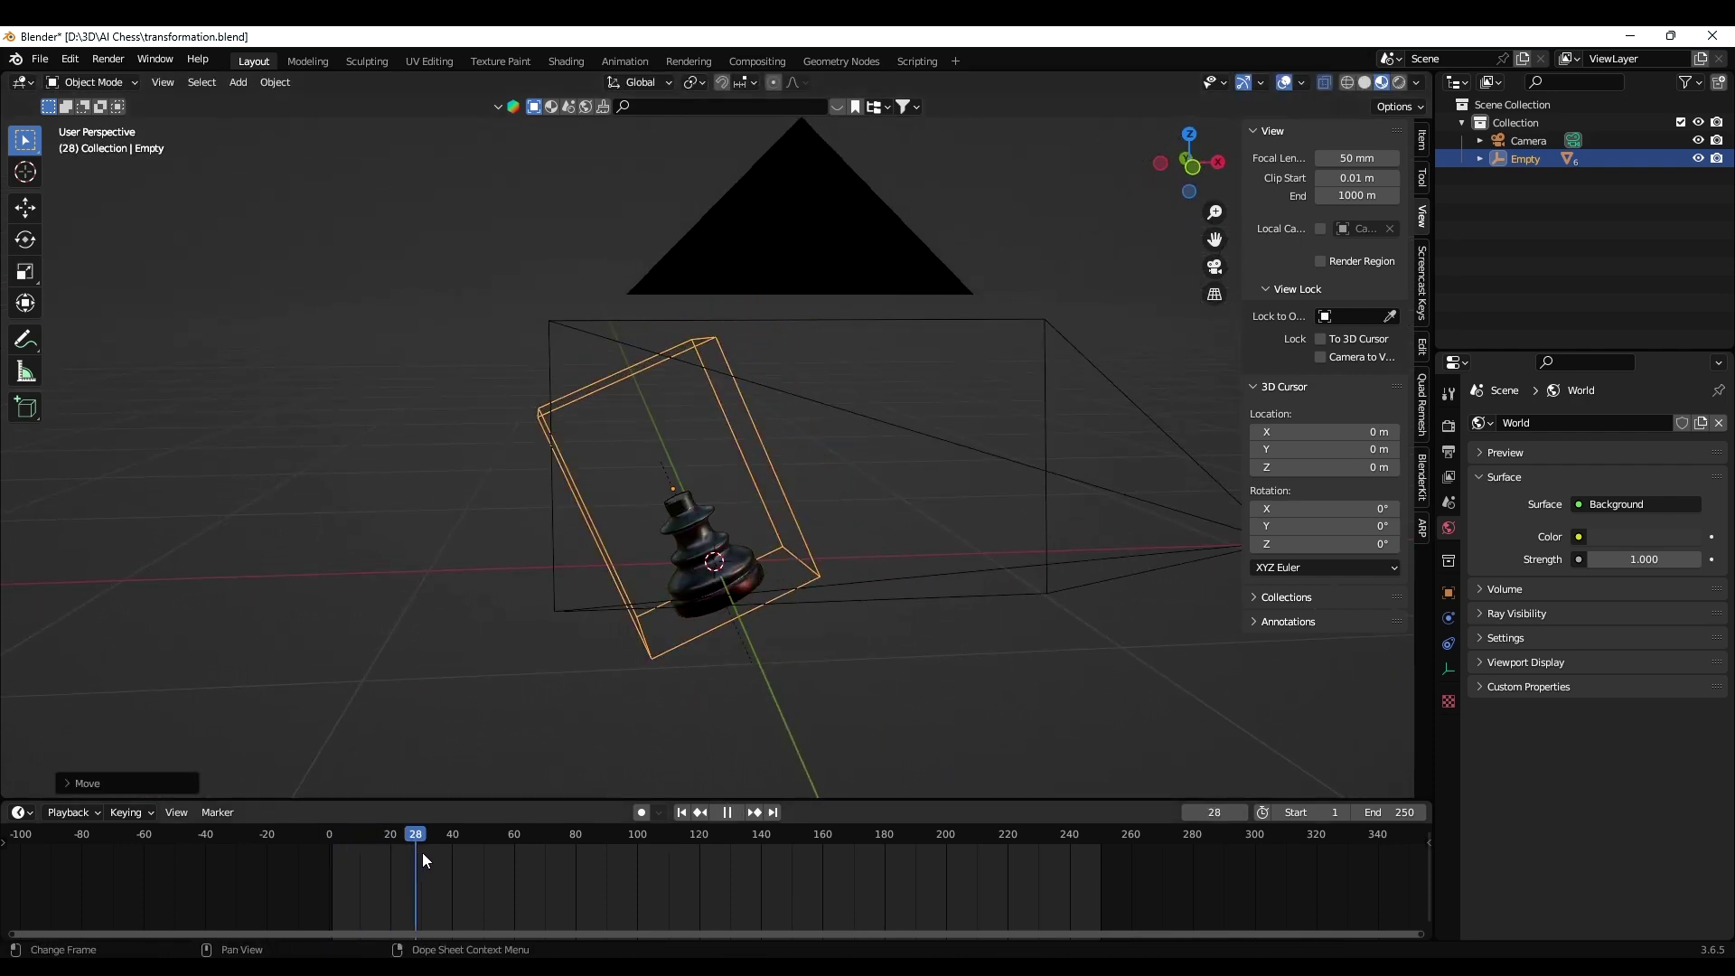
drag(426, 853, 561, 863)
key(space)
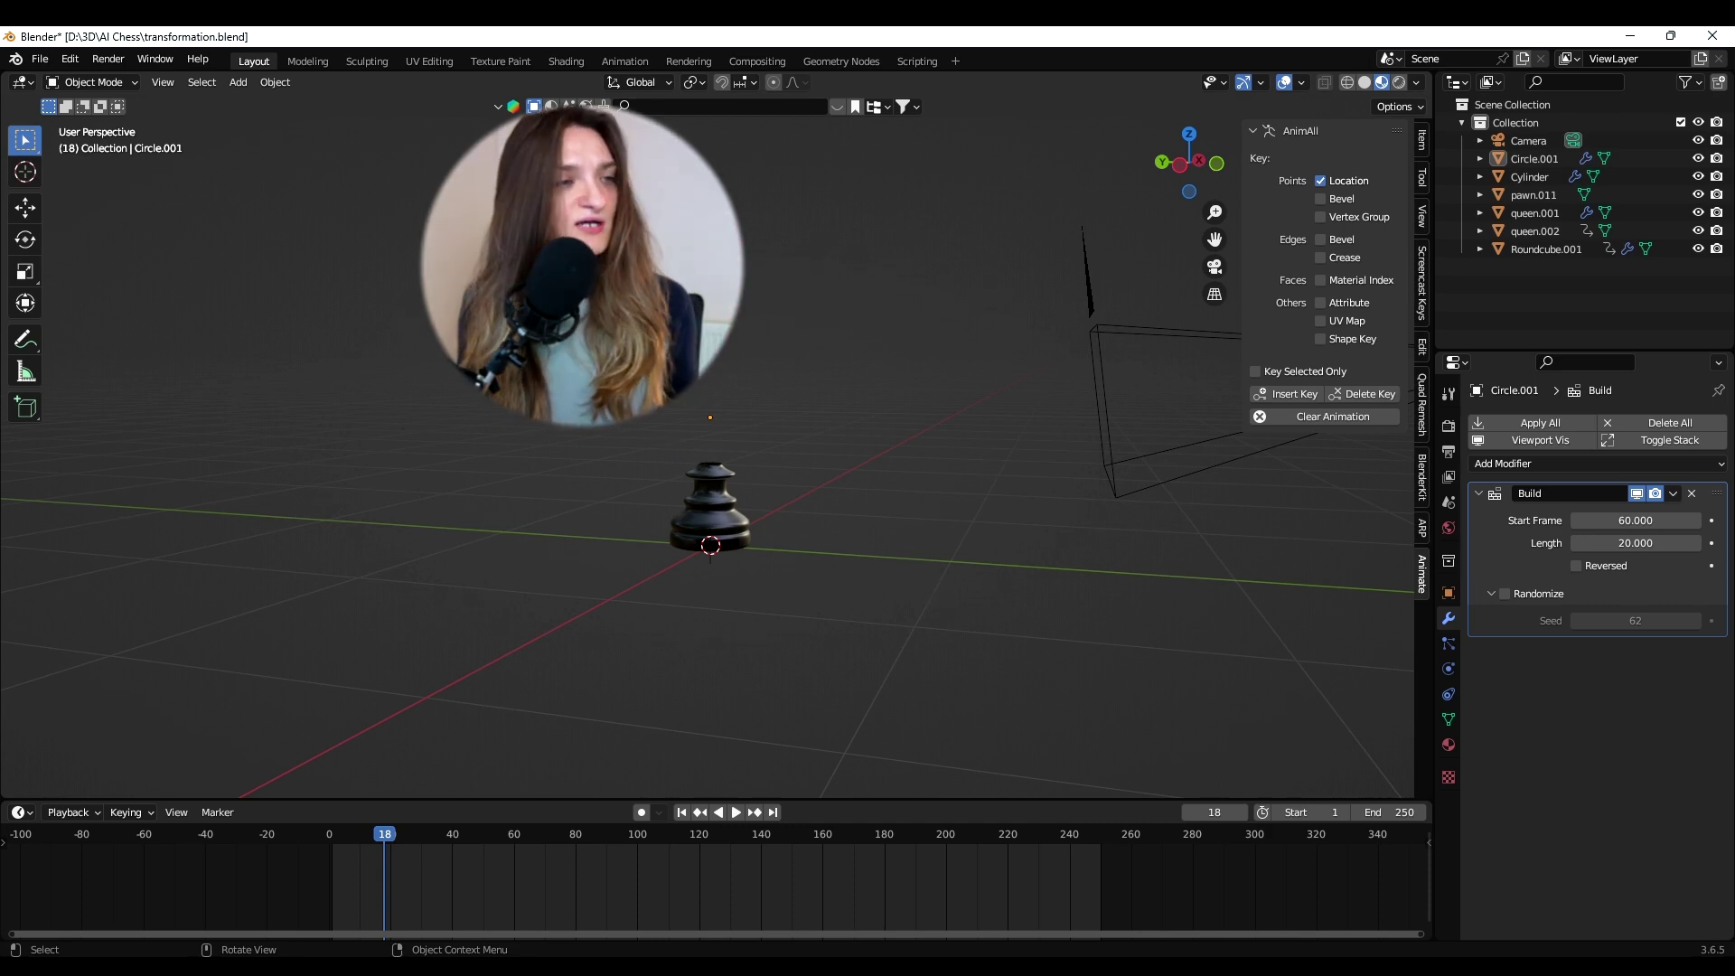
Run View > Viewport Render Animation over the 1–250 frame range
click(166, 87)
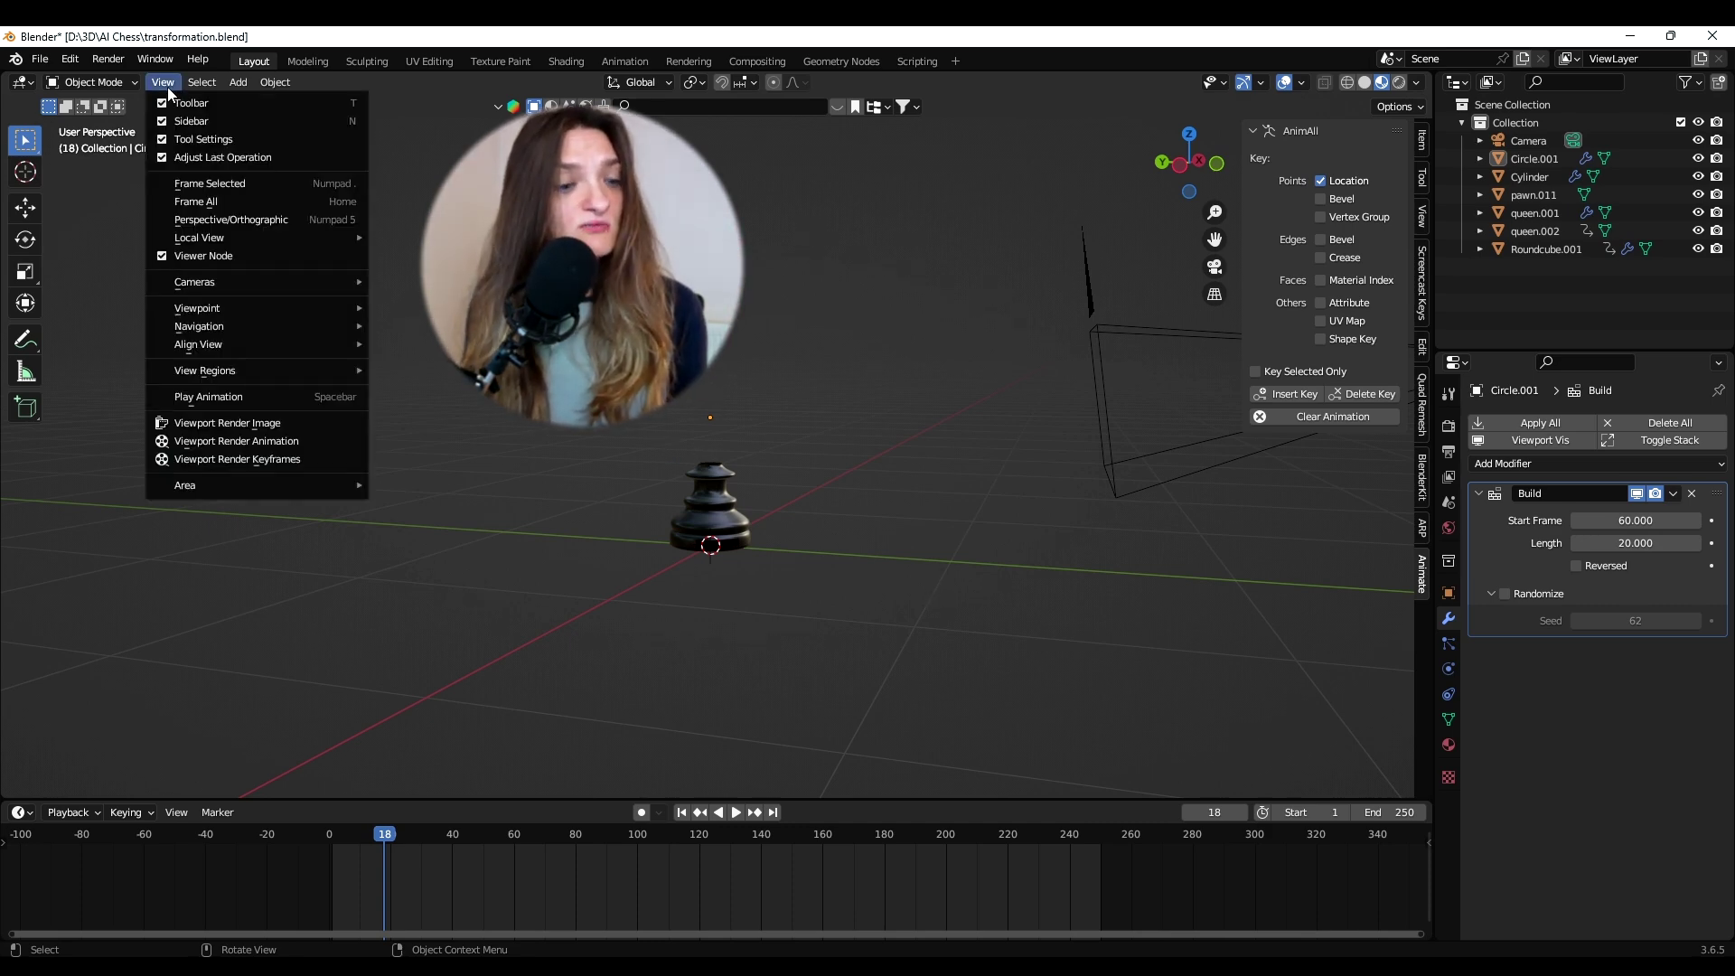
click(311, 439)
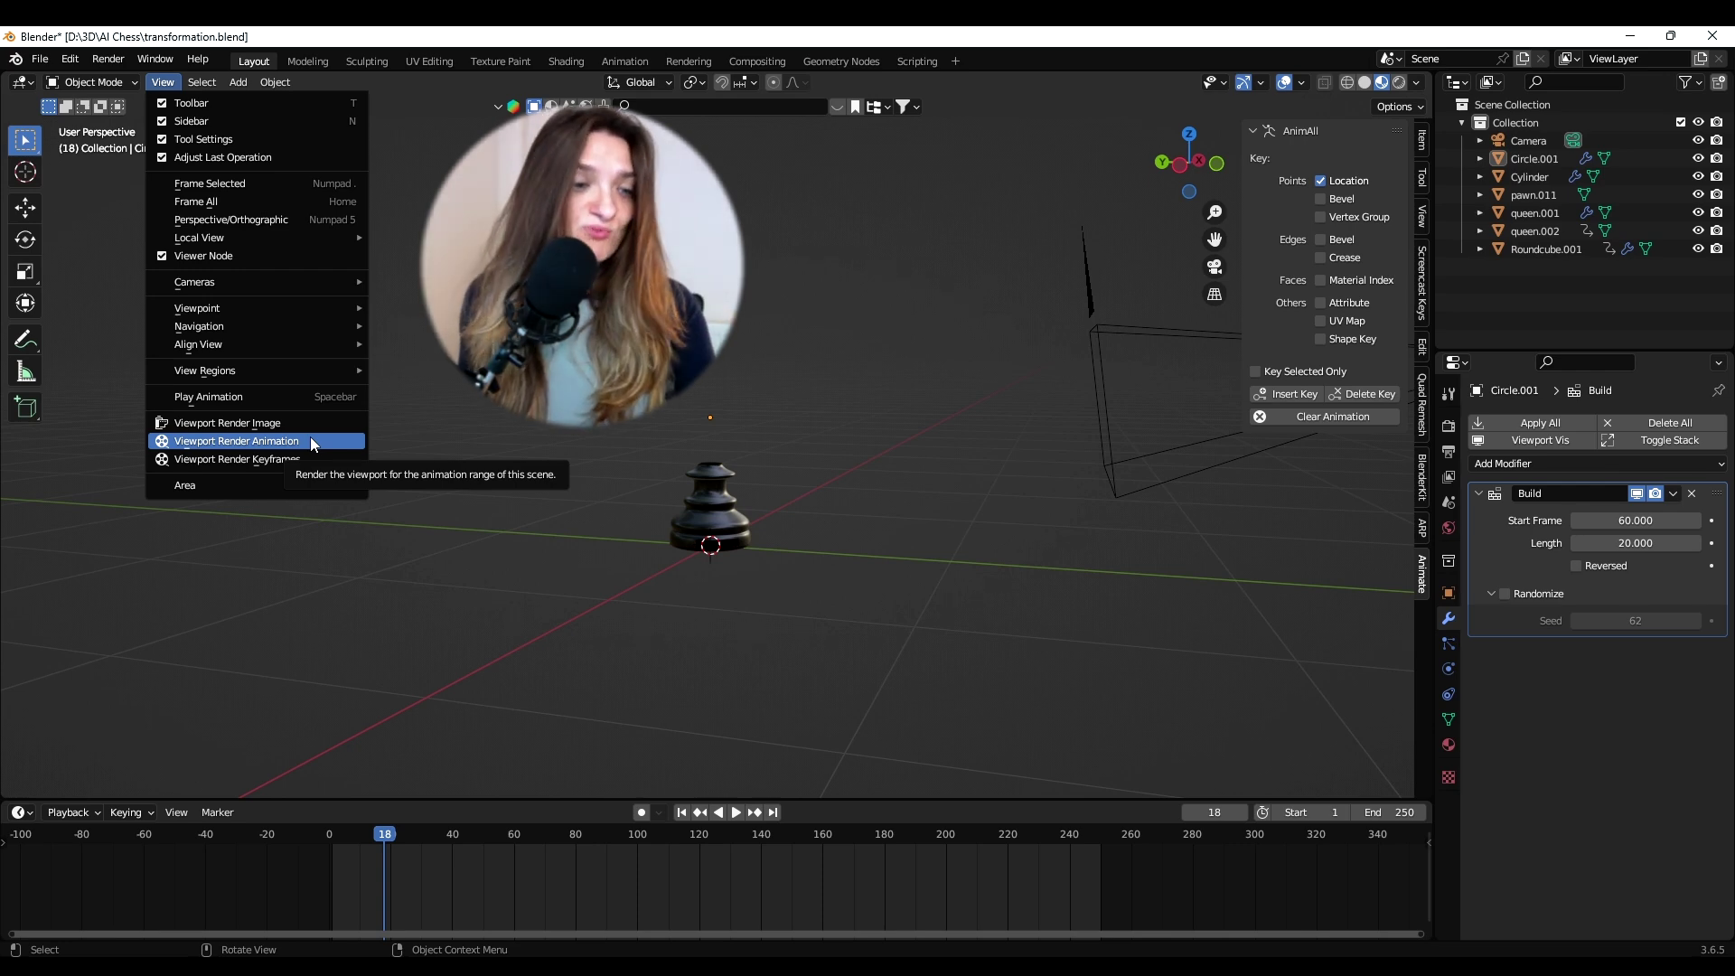
Set the PNG output colour to RGB and viewport-render the animation into viewportQueen again
click(1450, 426)
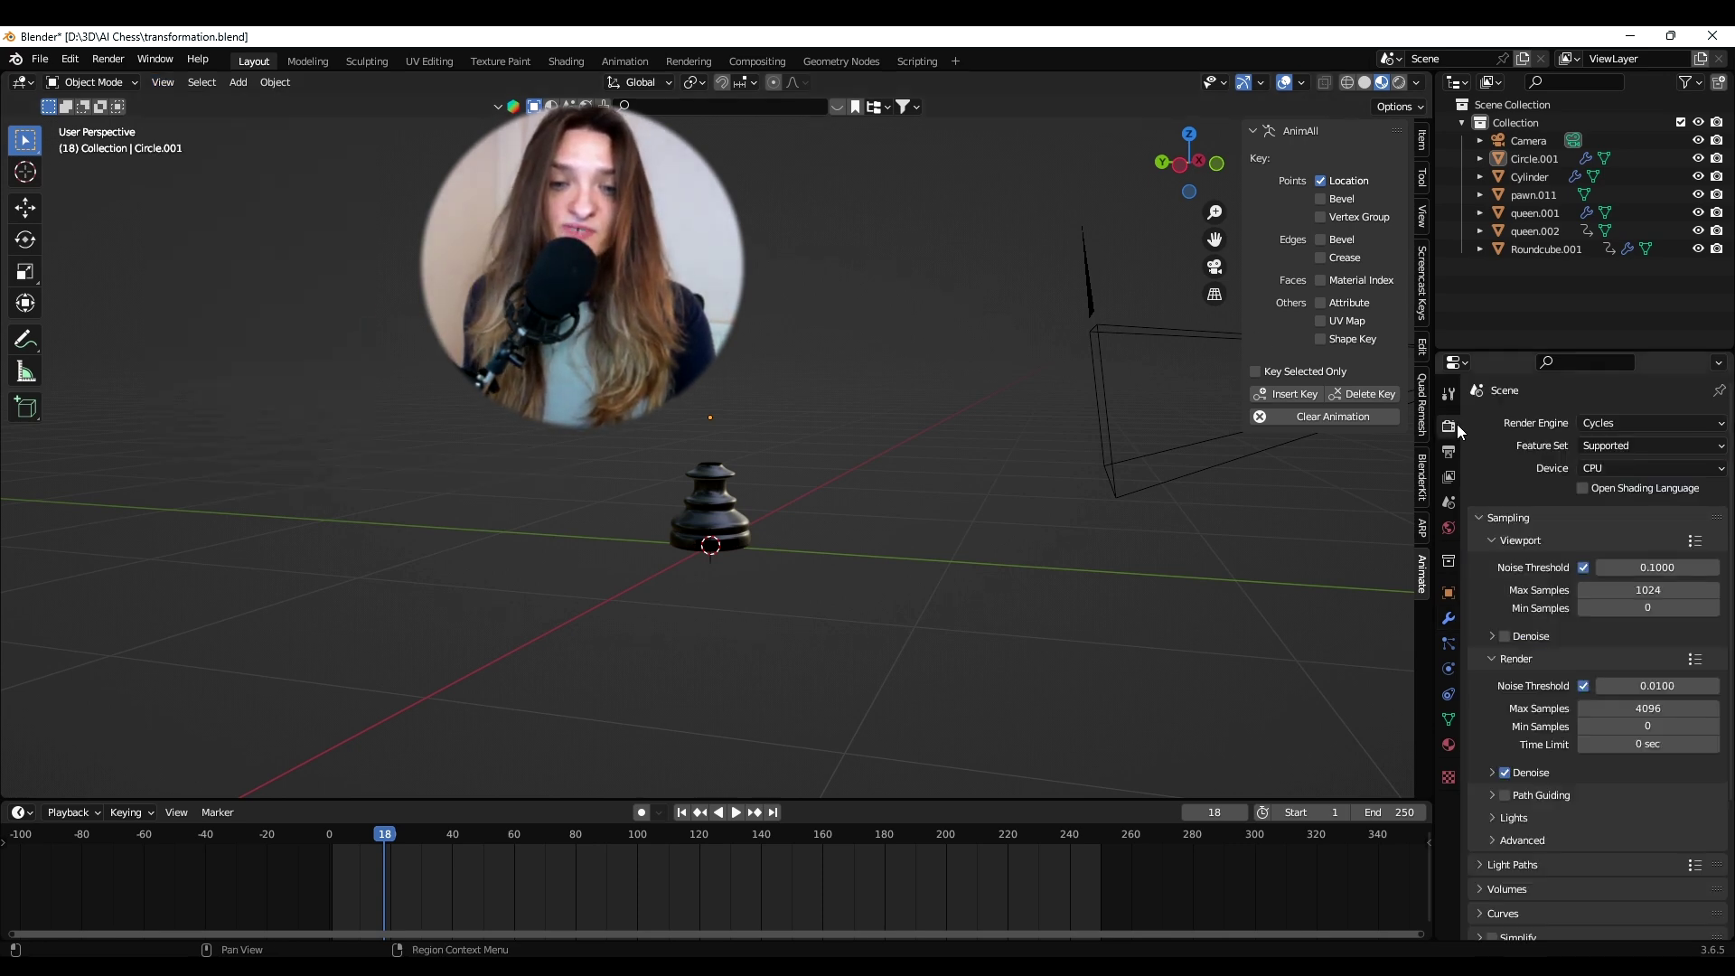
click(1449, 451)
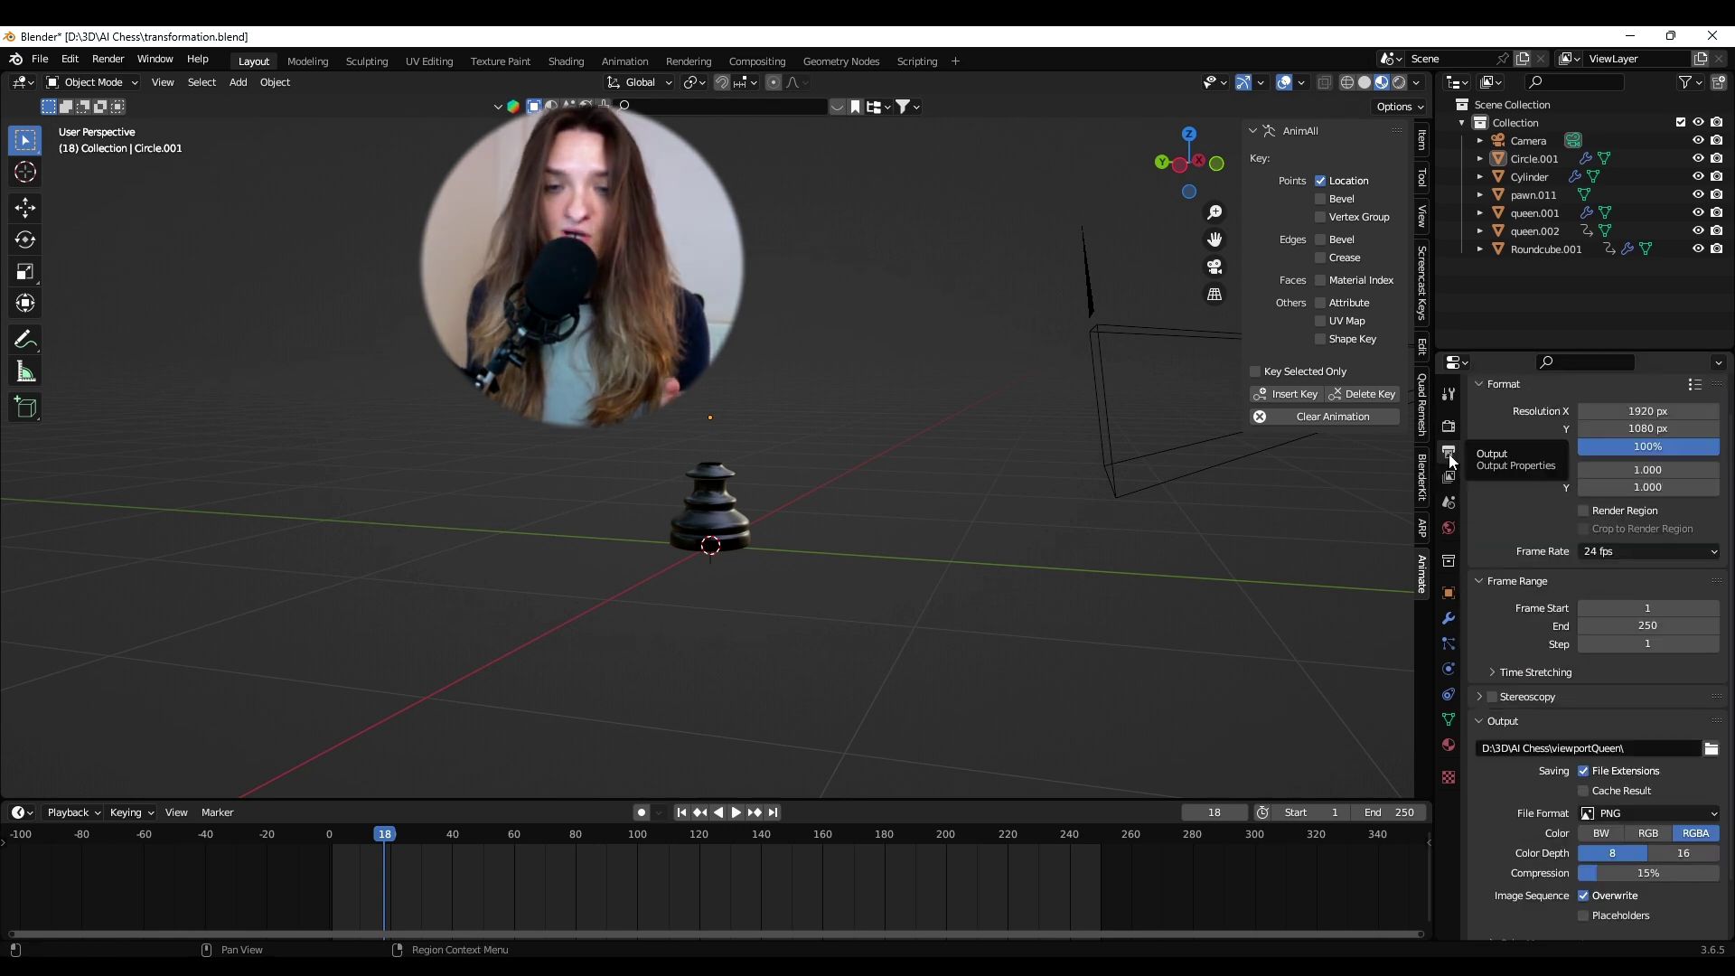
scroll(1578, 616, down, 2)
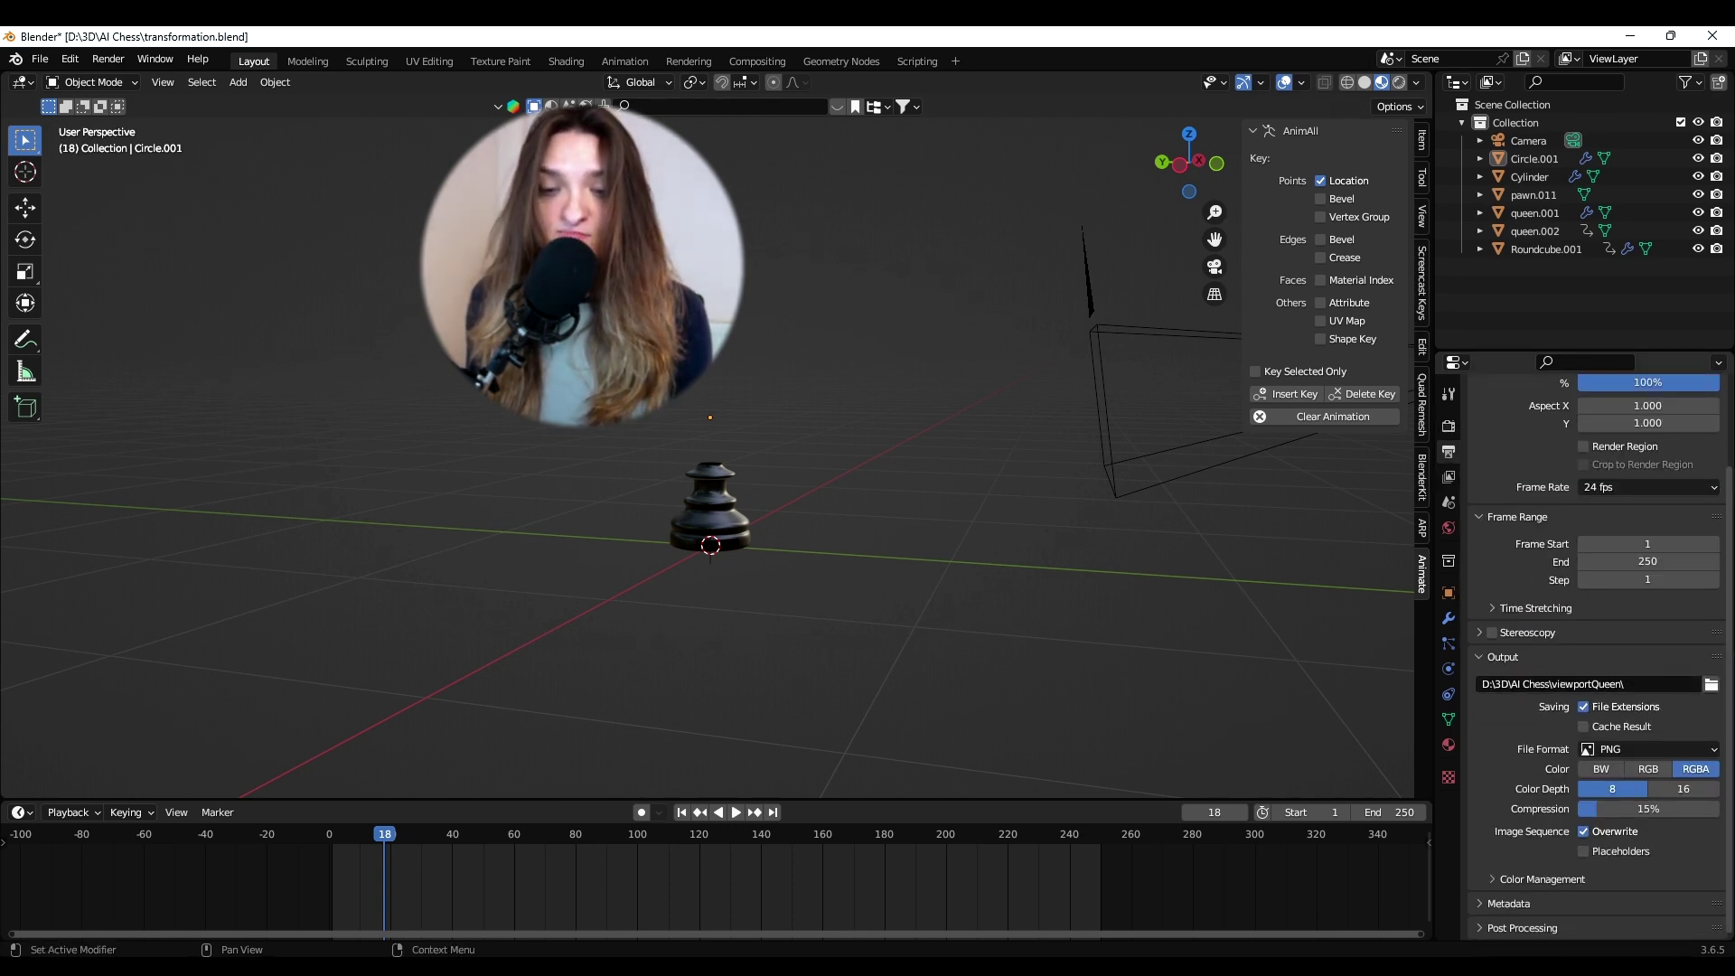
click(1711, 685)
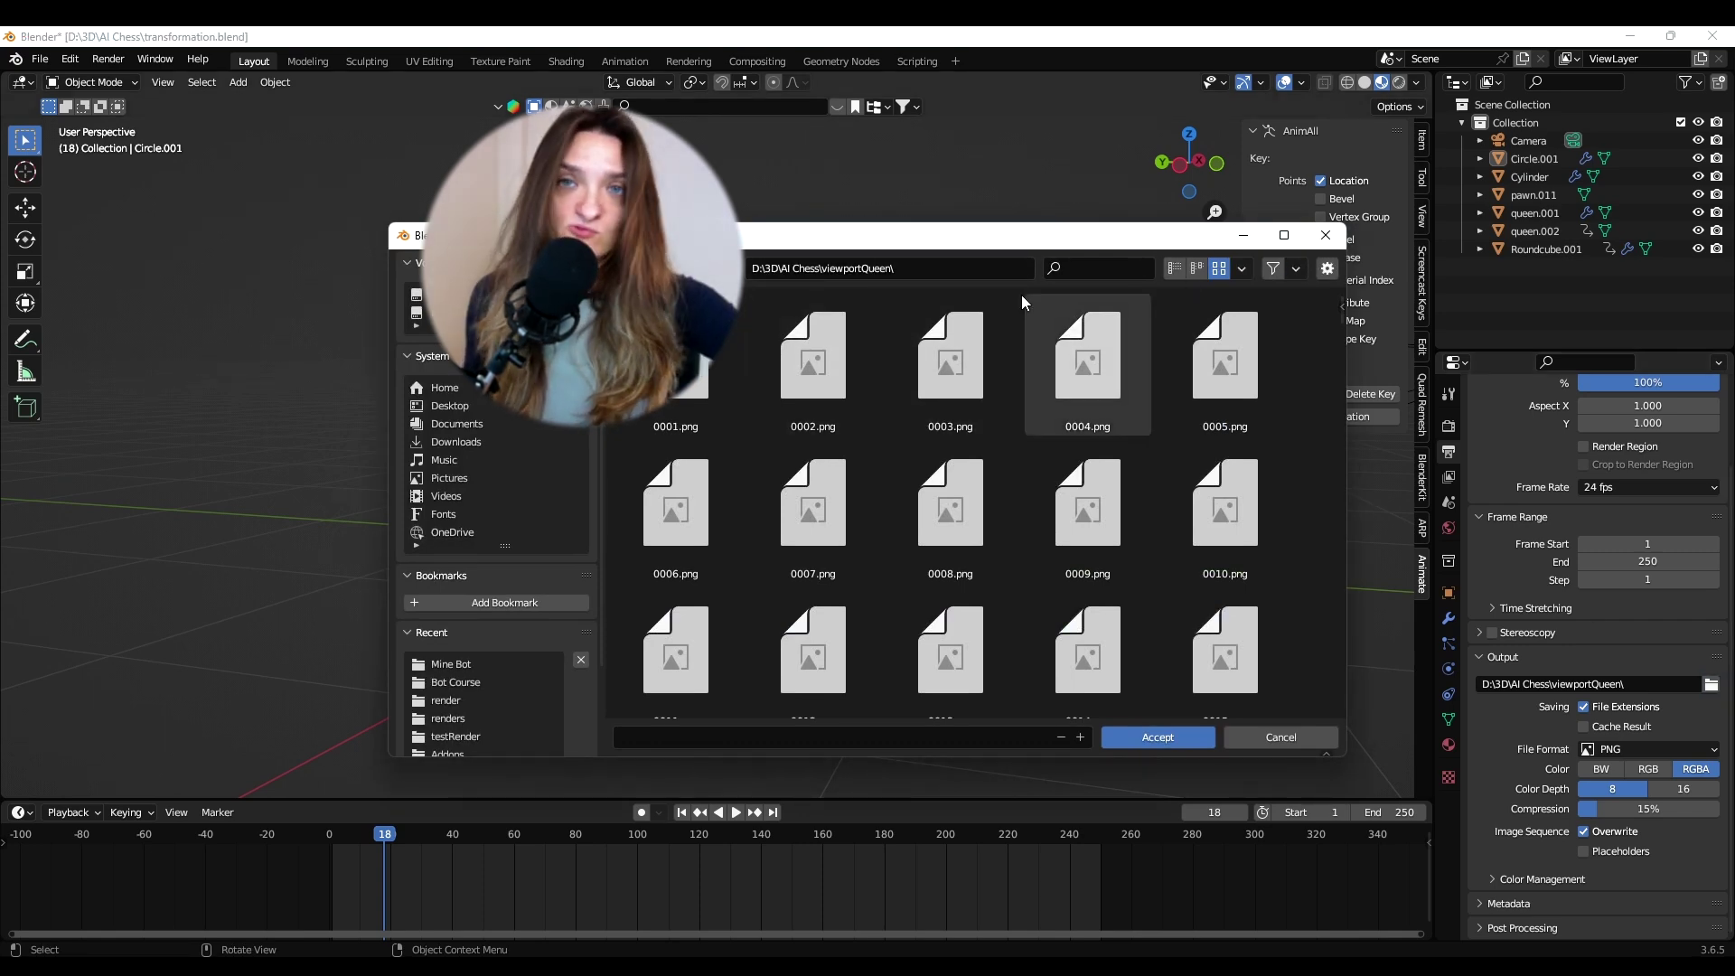
key(Escape)
click(1646, 769)
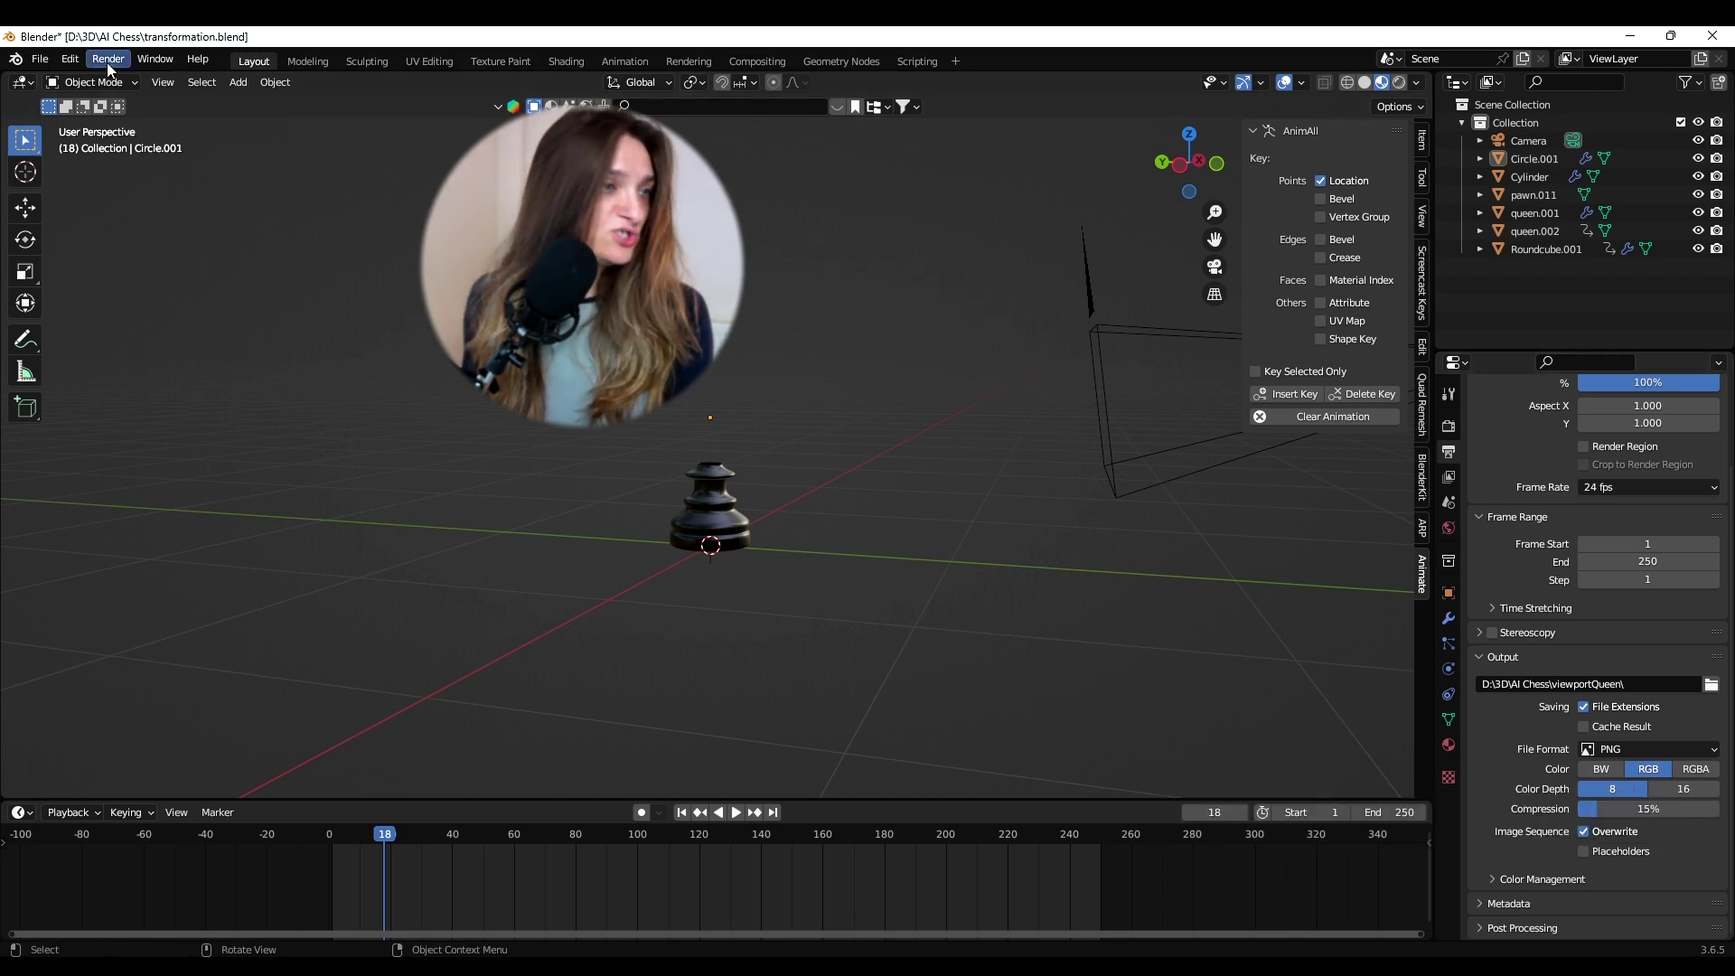
click(163, 83)
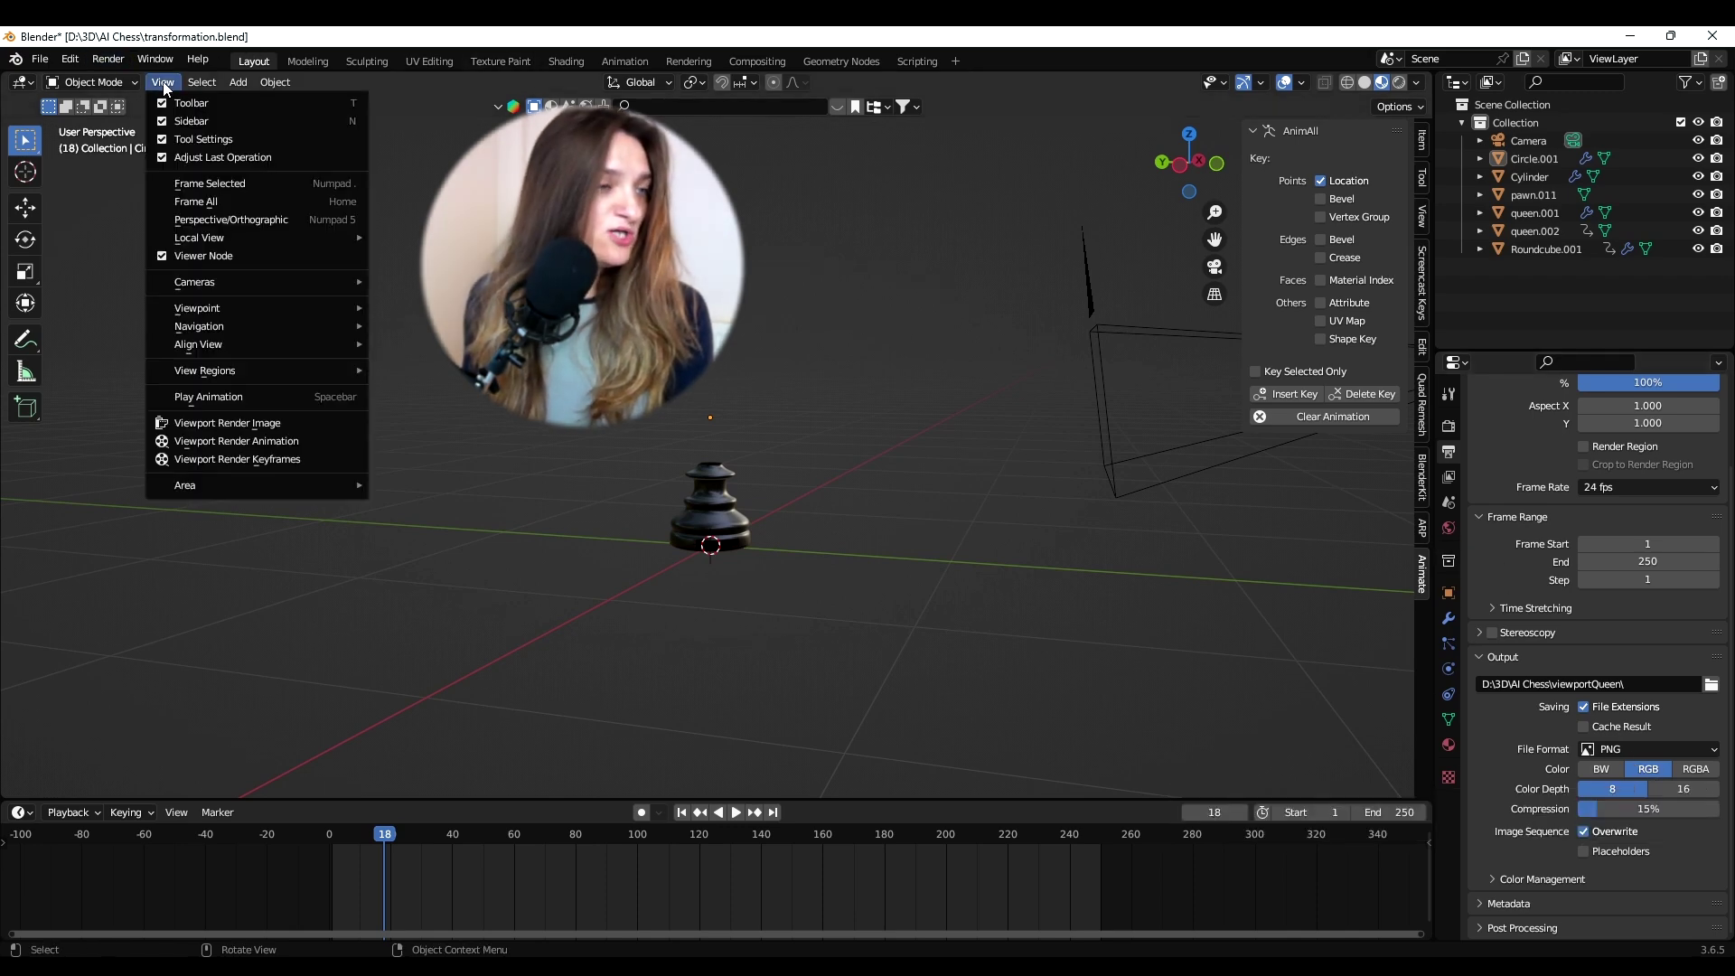
click(328, 439)
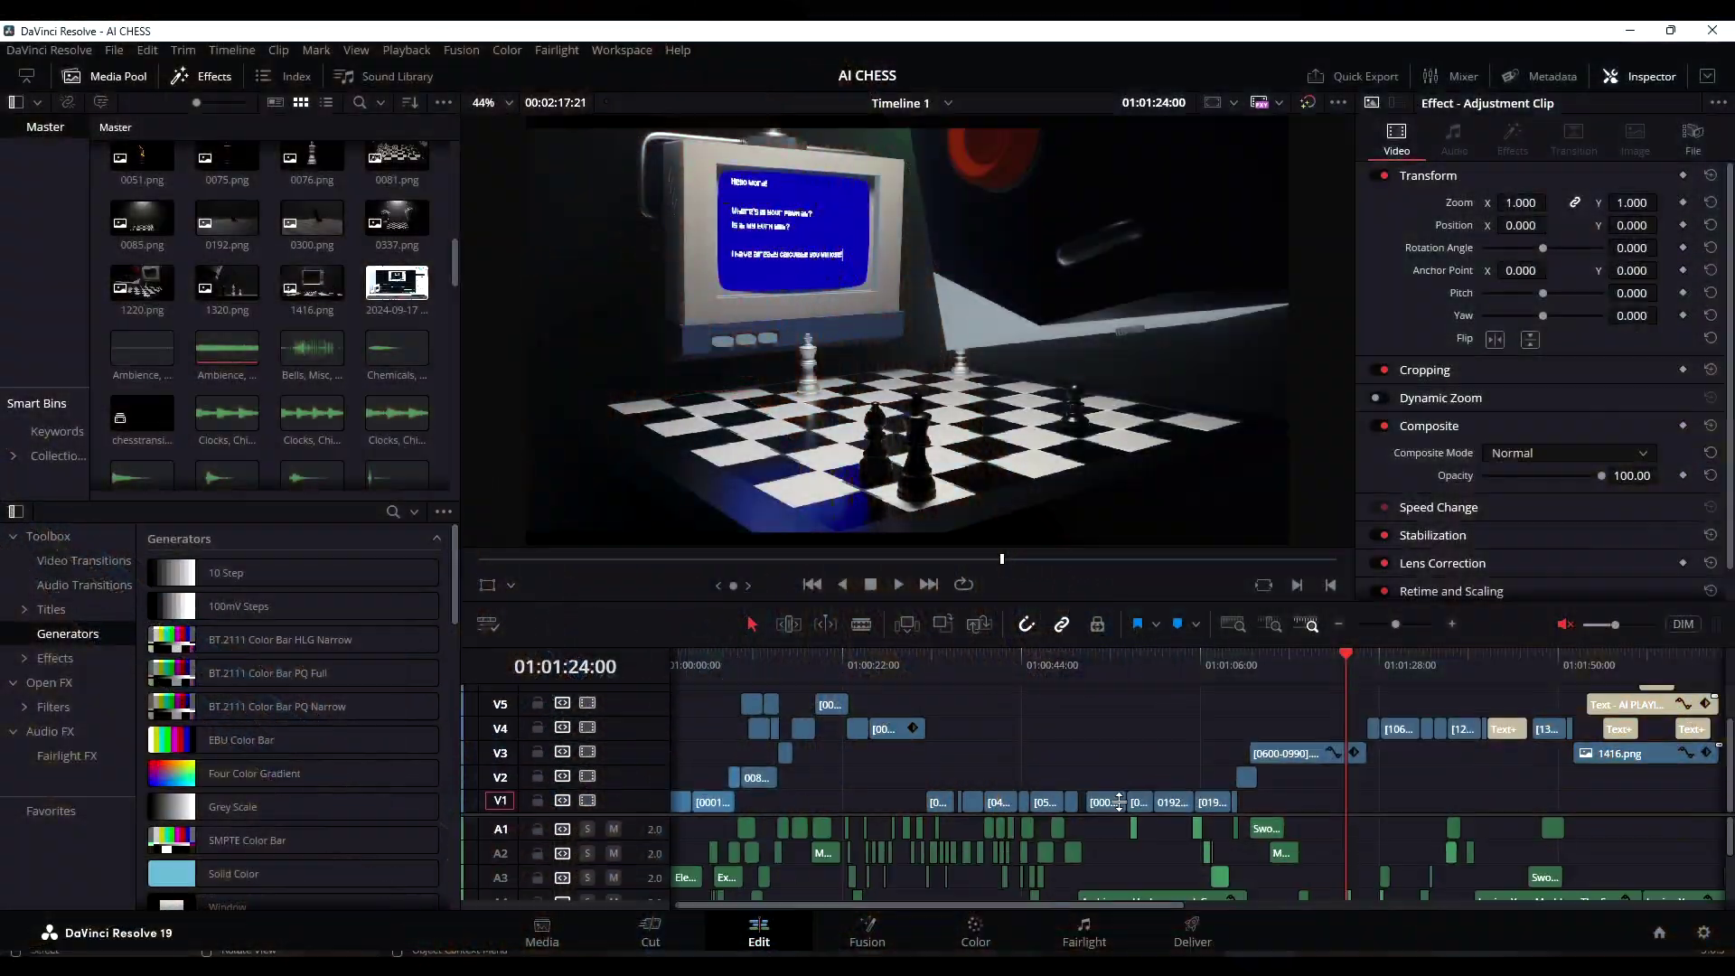
scroll(1039, 791, down, 4)
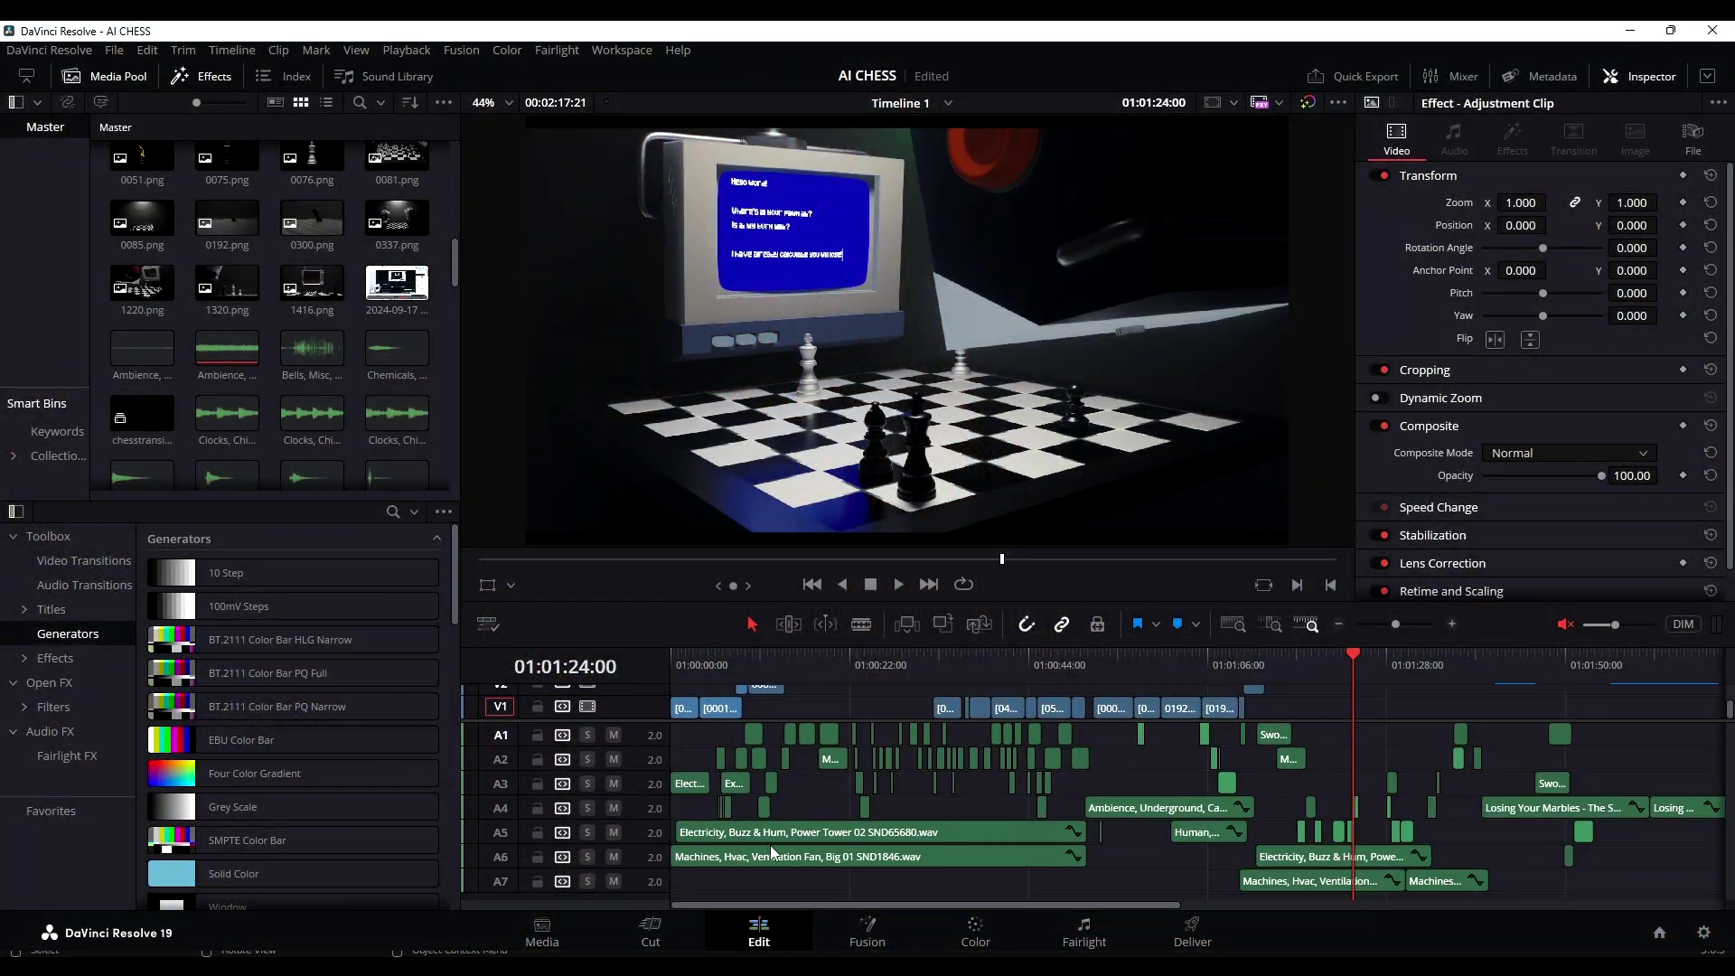
drag(846, 673, 812, 645)
key(space)
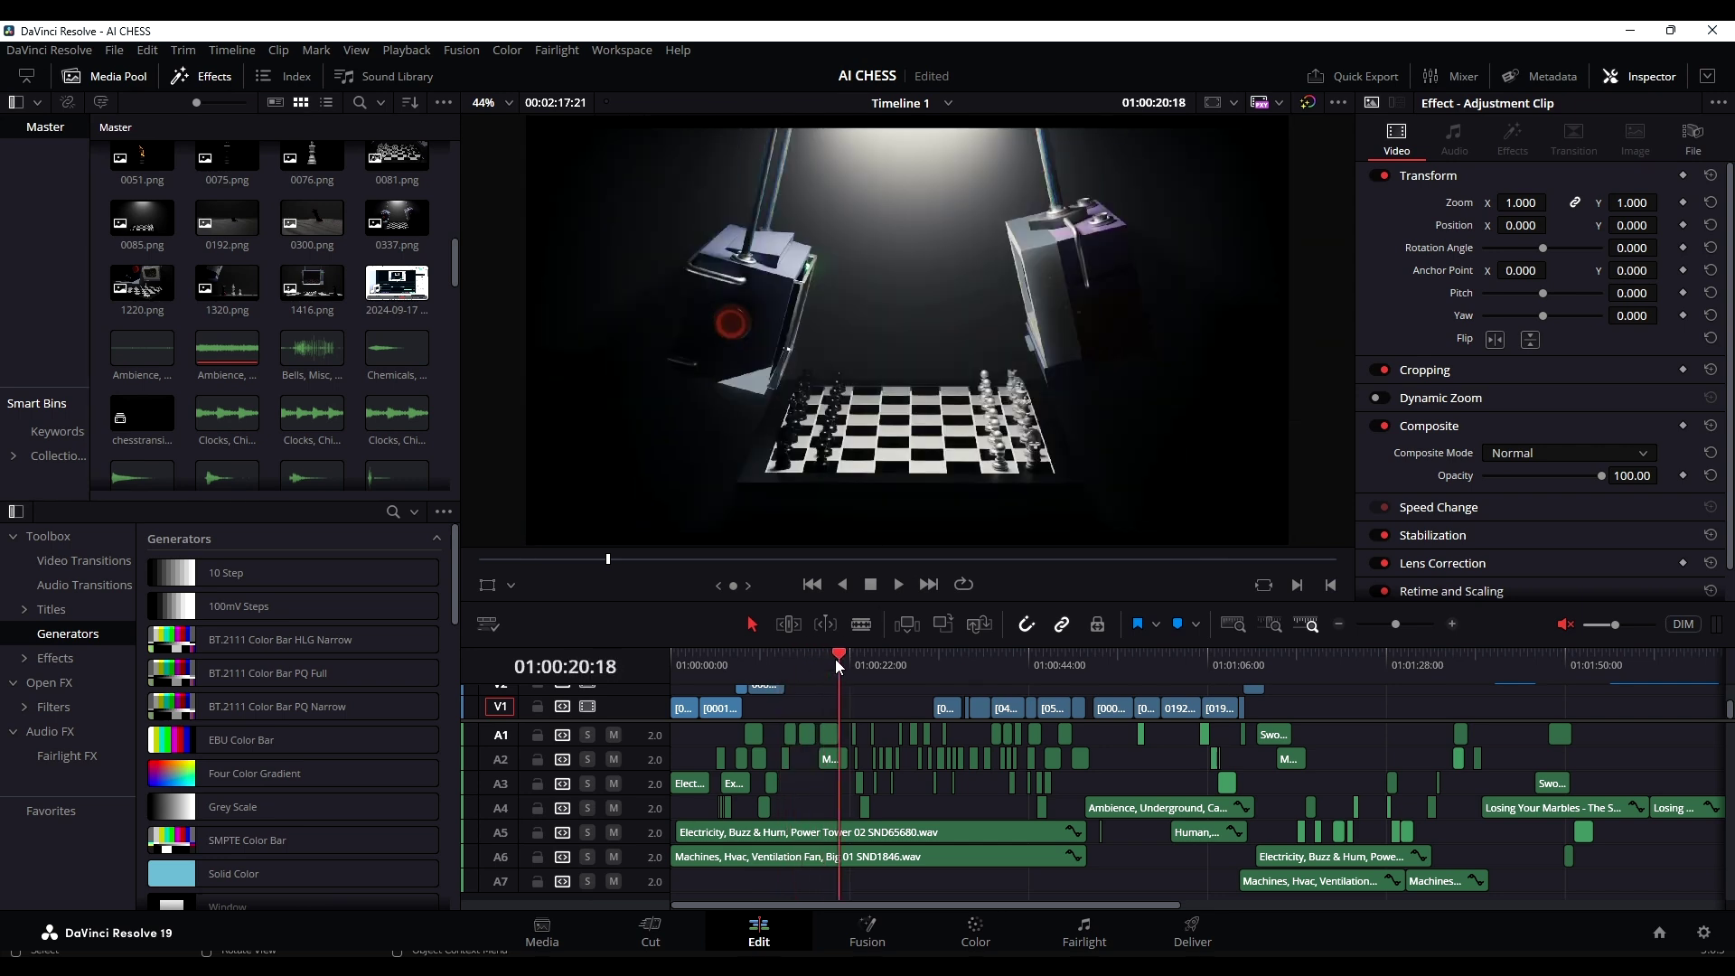
key(space)
drag(865, 680, 1343, 698)
scroll(1023, 745, right, 5)
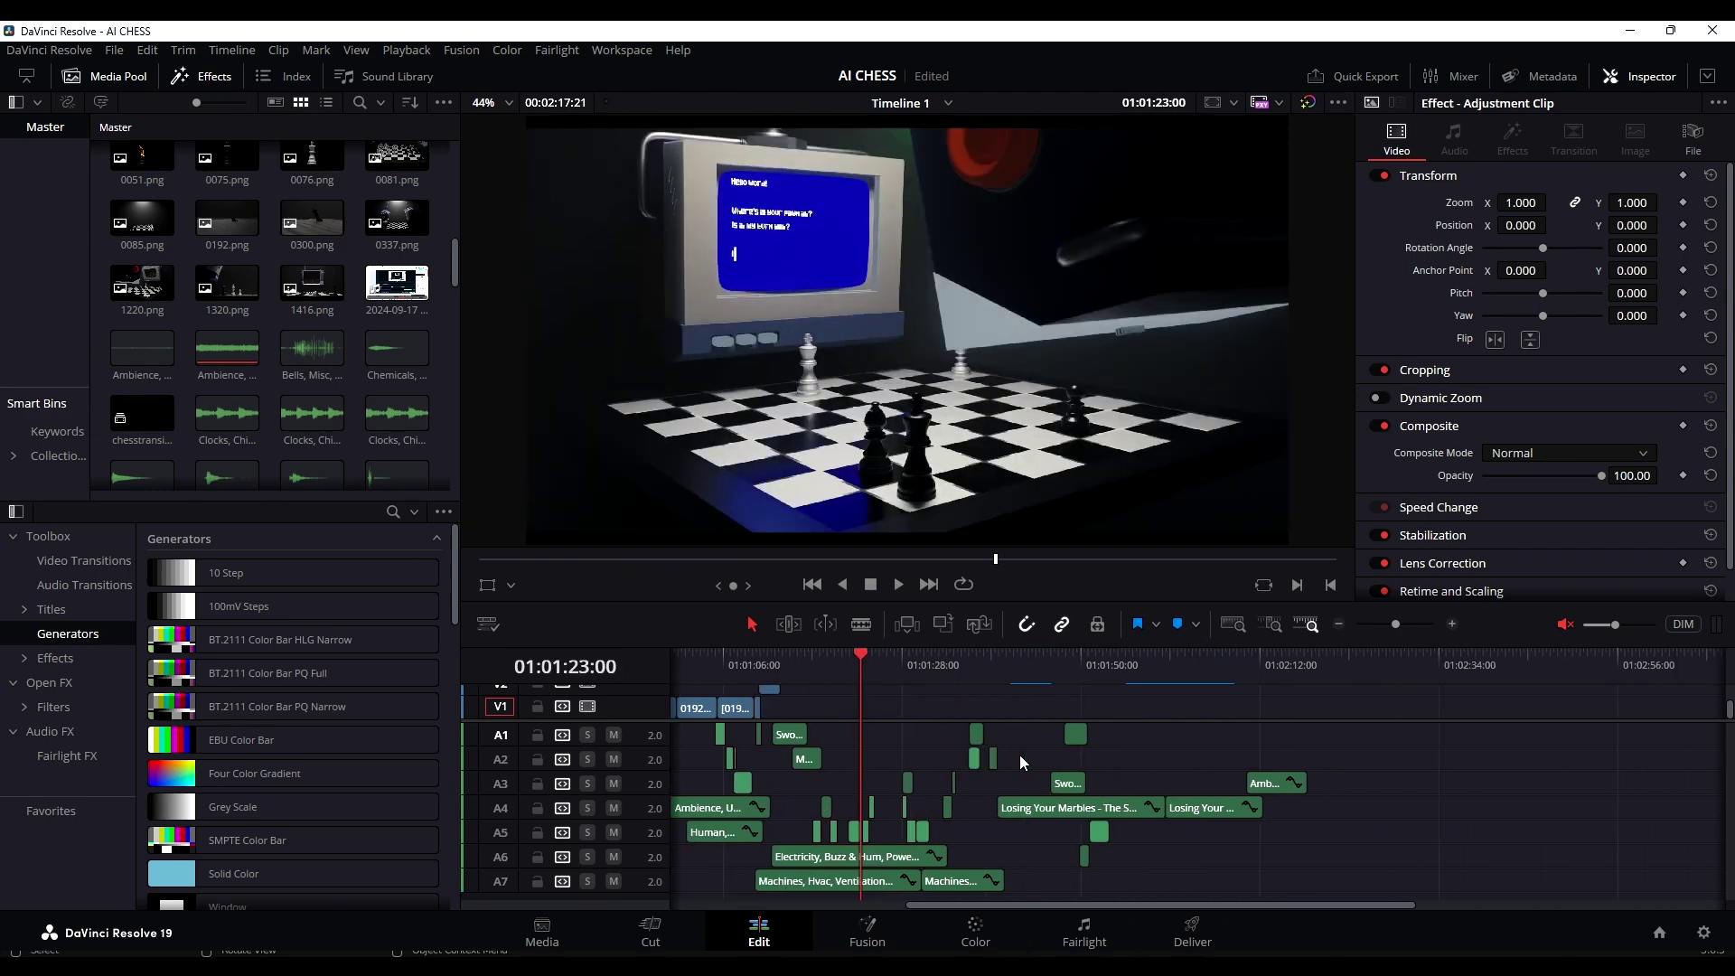
drag(1016, 669, 1308, 678)
Load the mp4_better preset on the Deliver page: MP4, H.265, 60000 Kb/s
click(1195, 931)
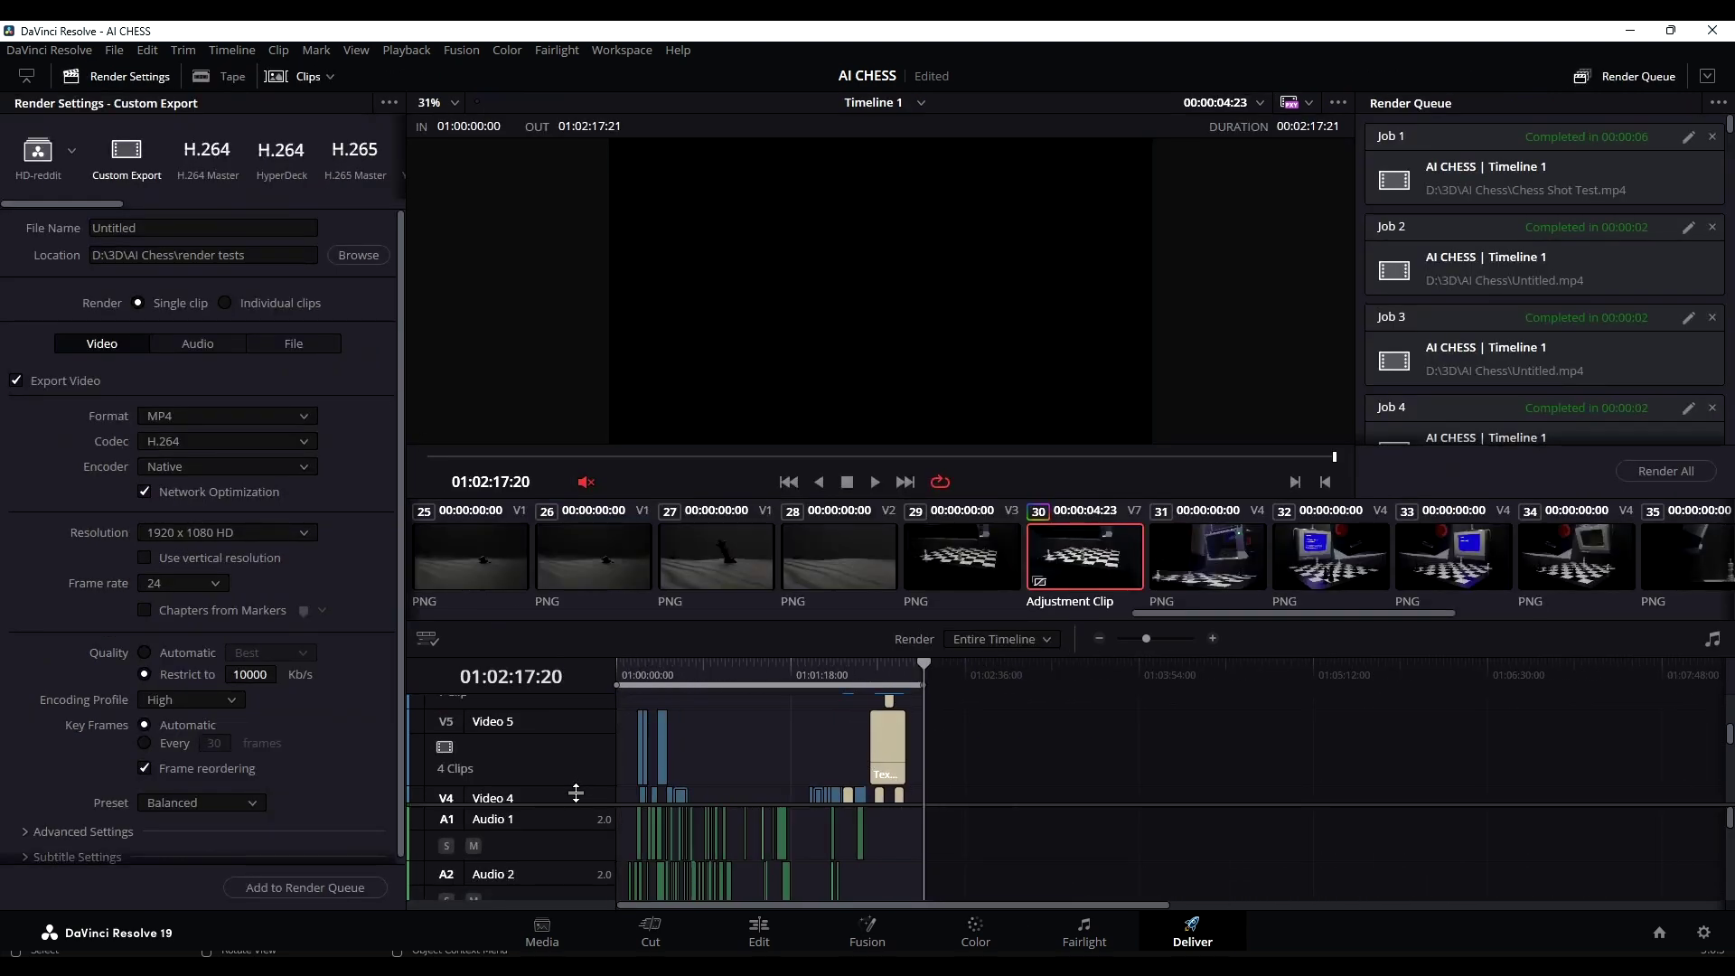
scroll(574, 793, up, 3)
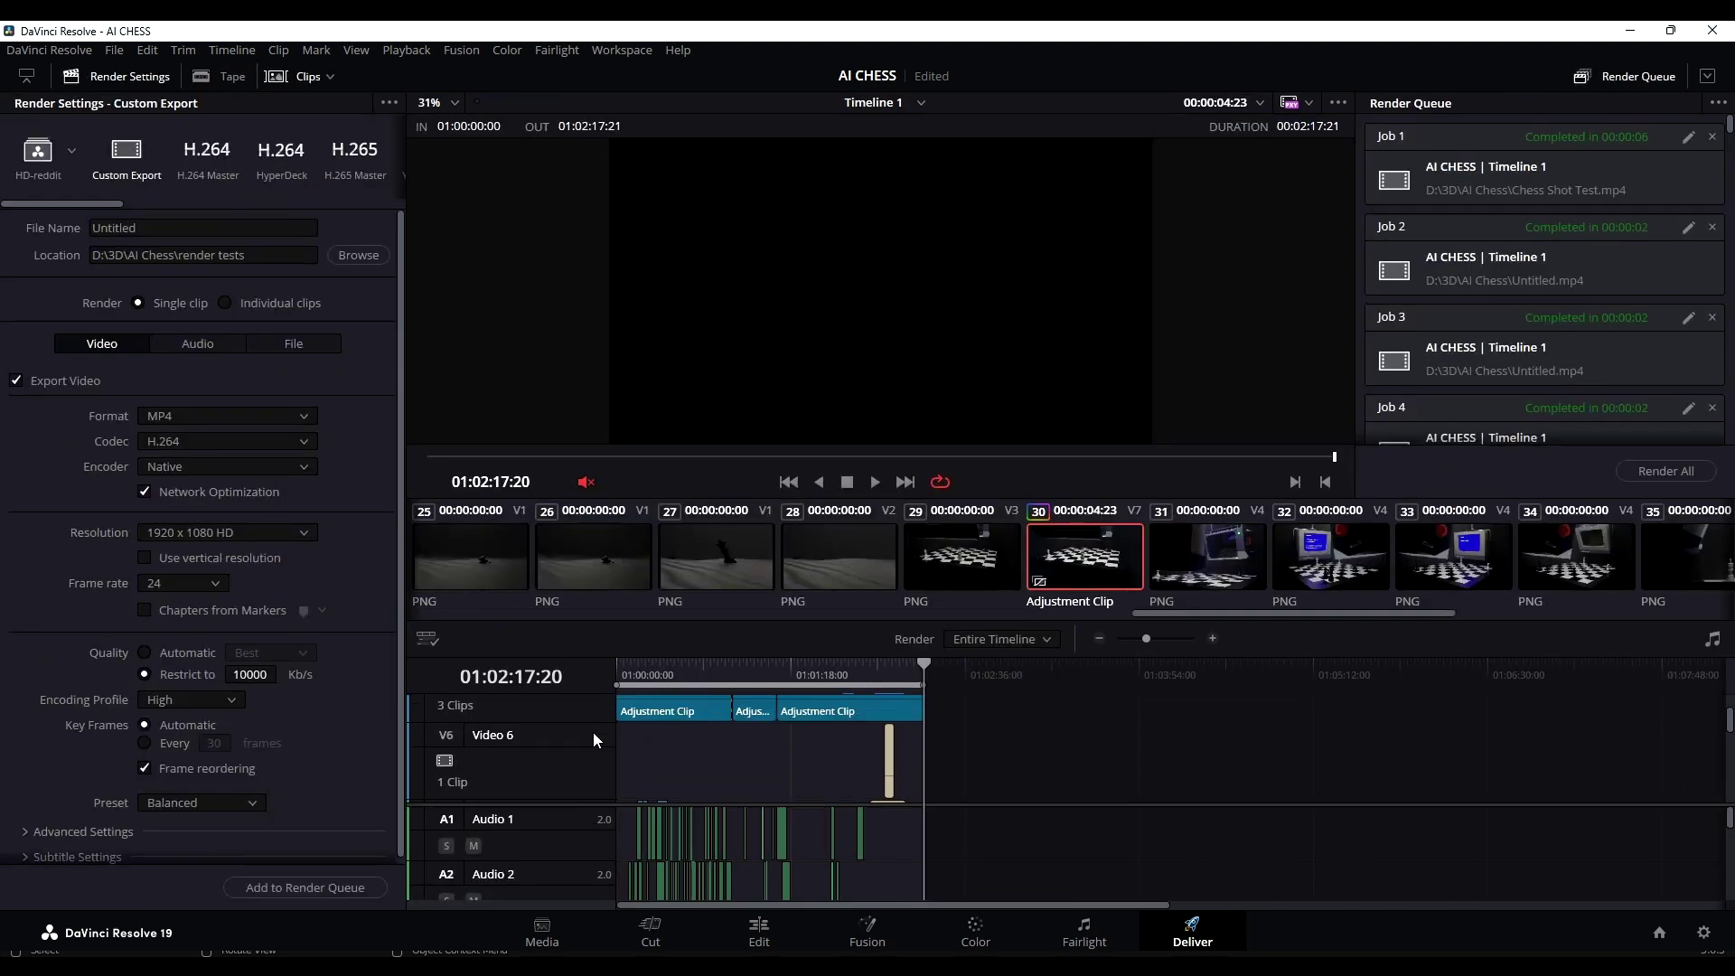
shift+scroll(592, 727, down, 3)
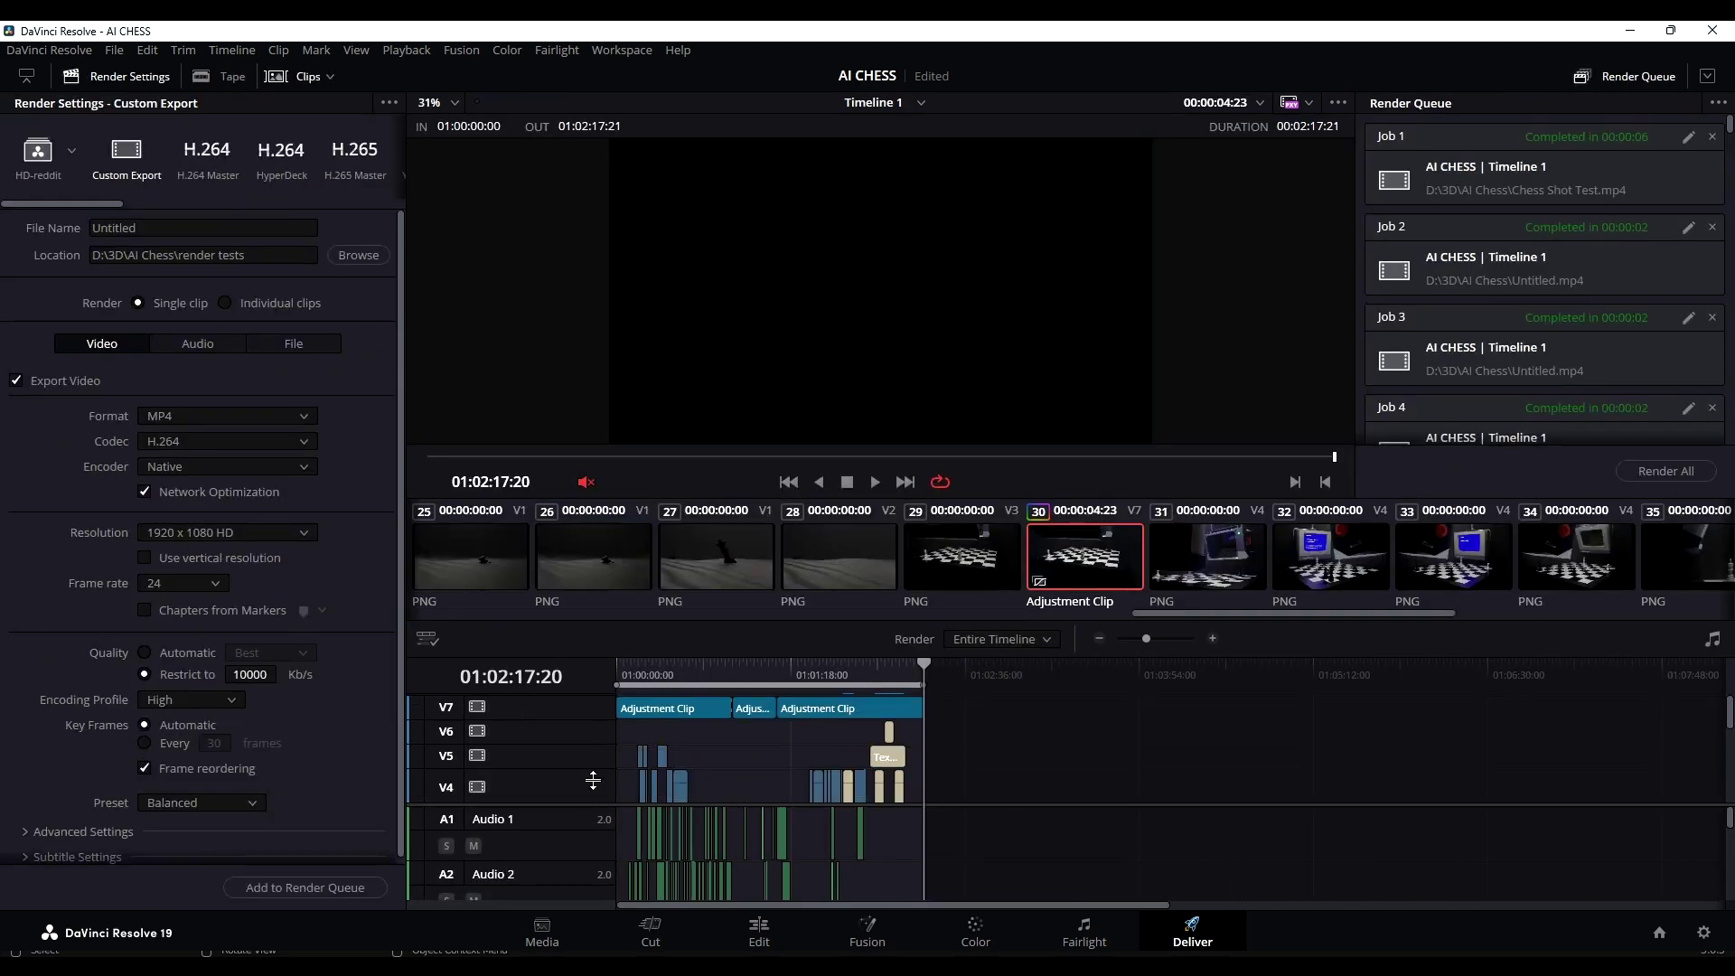
click(72, 152)
click(85, 219)
scroll(354, 445, down, 1)
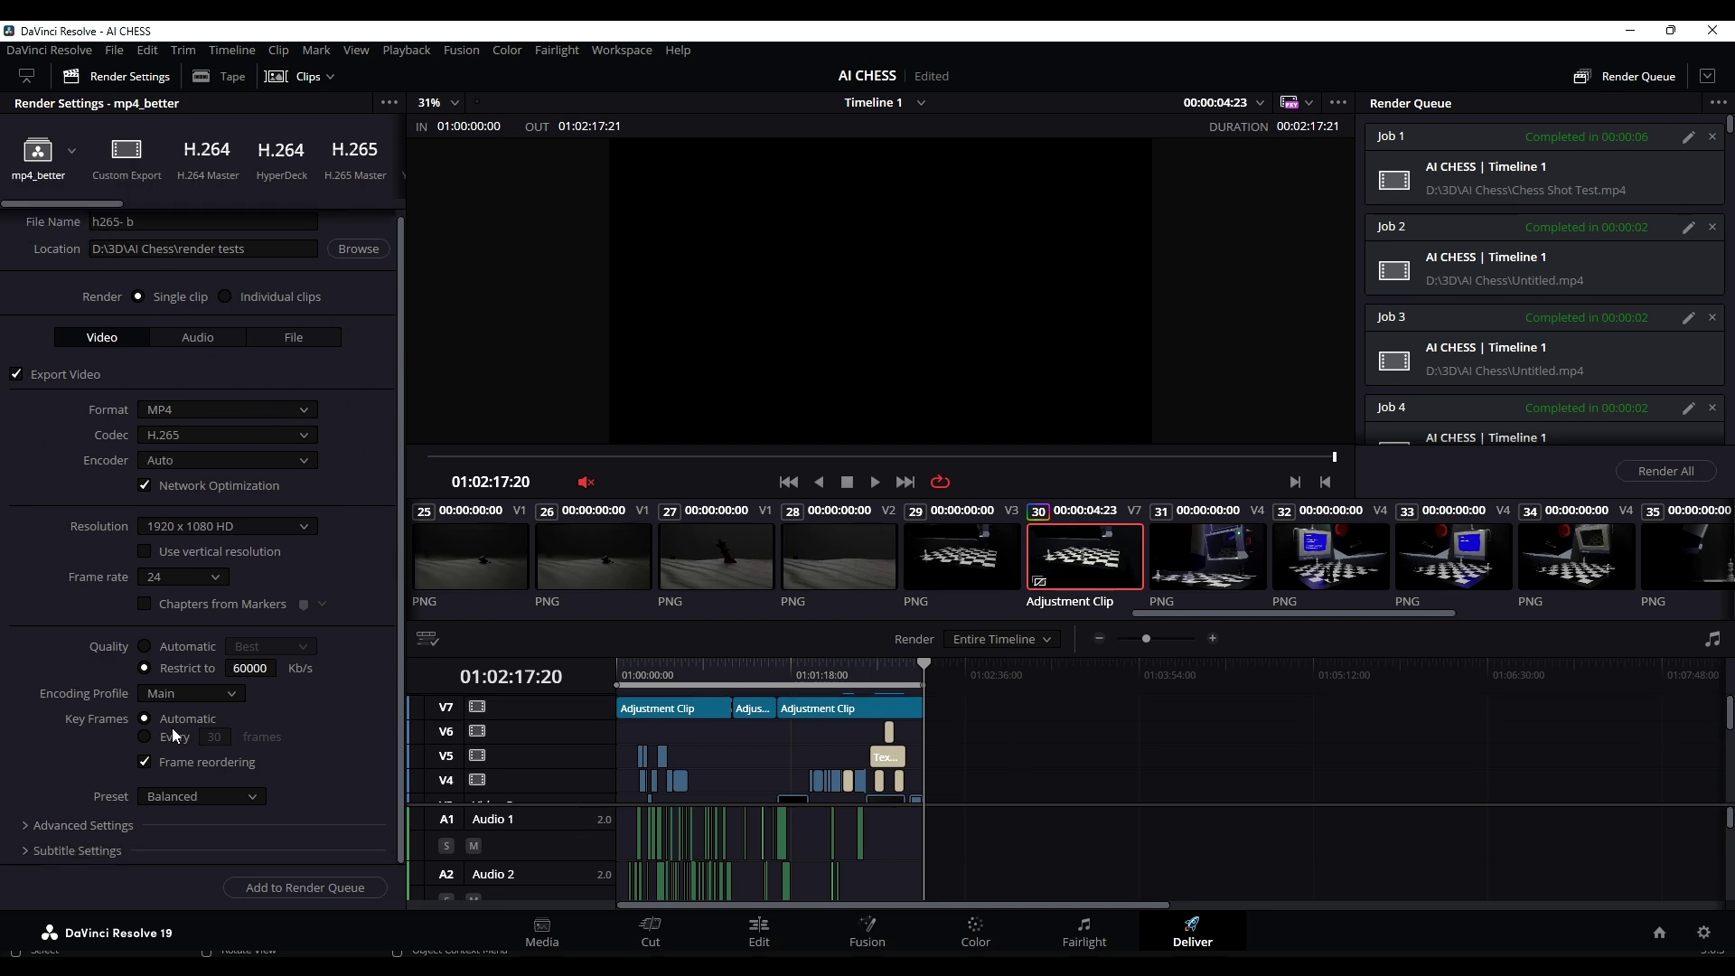
scroll(1515, 358, down, 15)
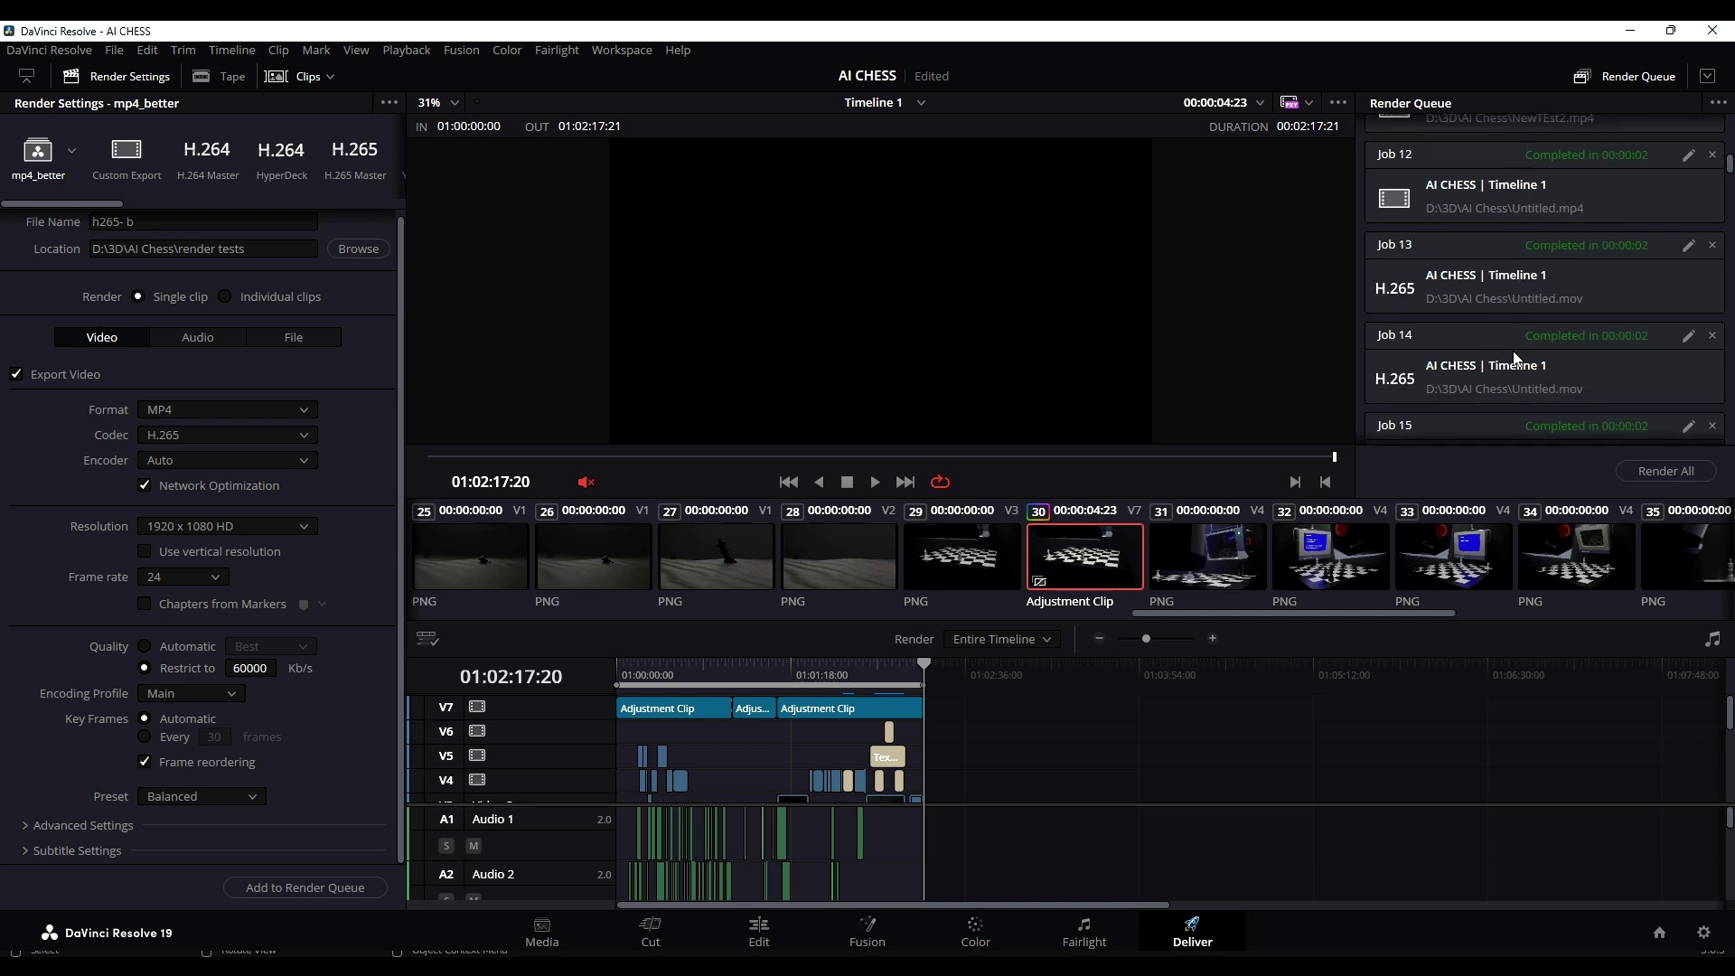